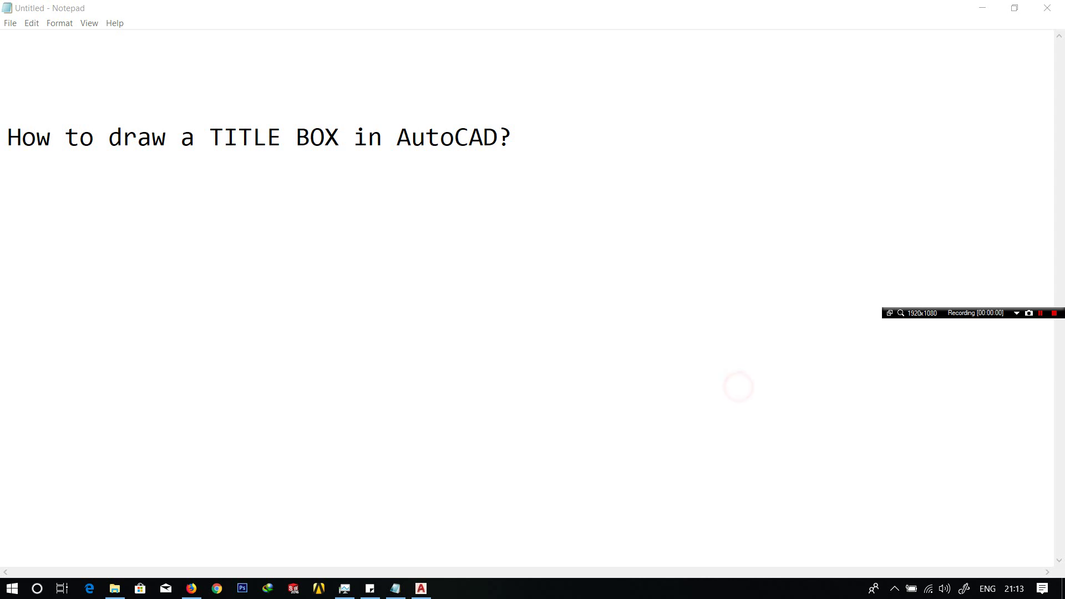
Select and deselect the Notepad title question, then switch to AutoCAD 2017
left_click_drag(537, 138, 7, 138)
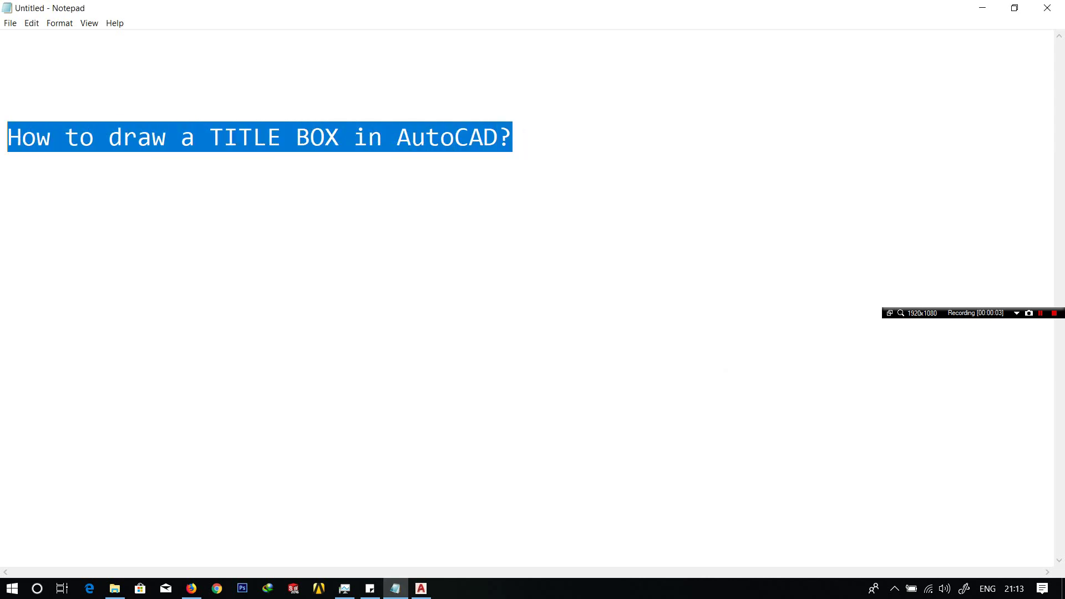
left_click(545, 138)
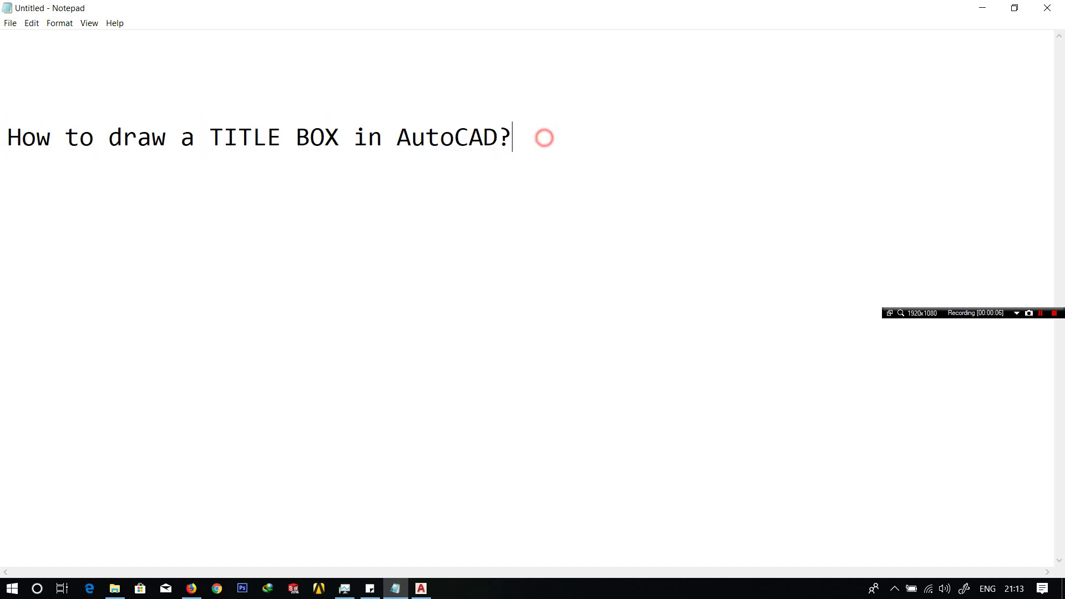
left_click(422, 588)
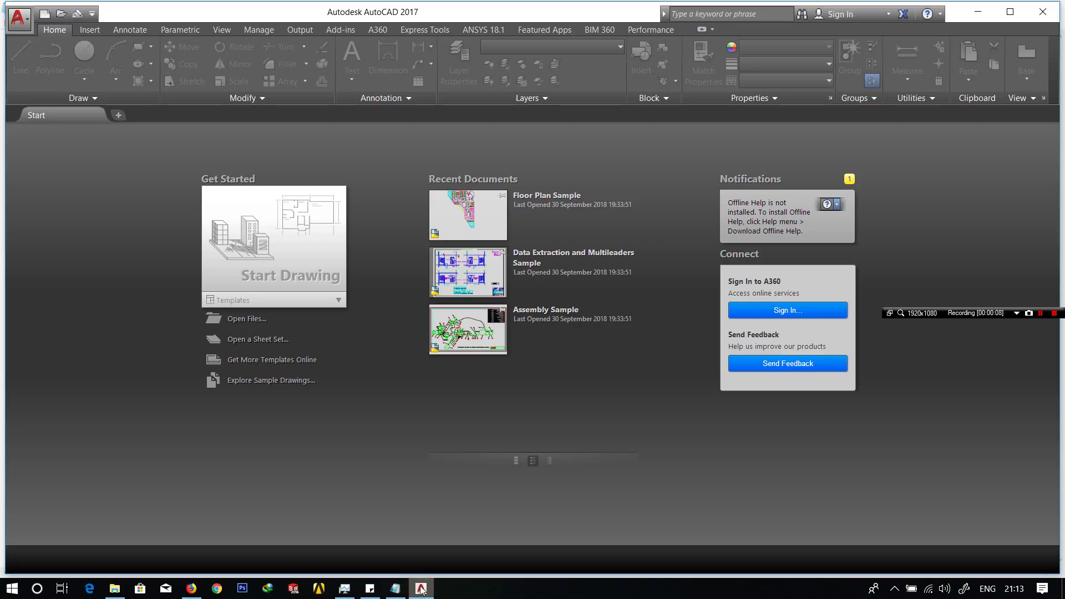
Start a new blank drawing, keep the grid on, and enable all object snap modes
left_click(309, 261)
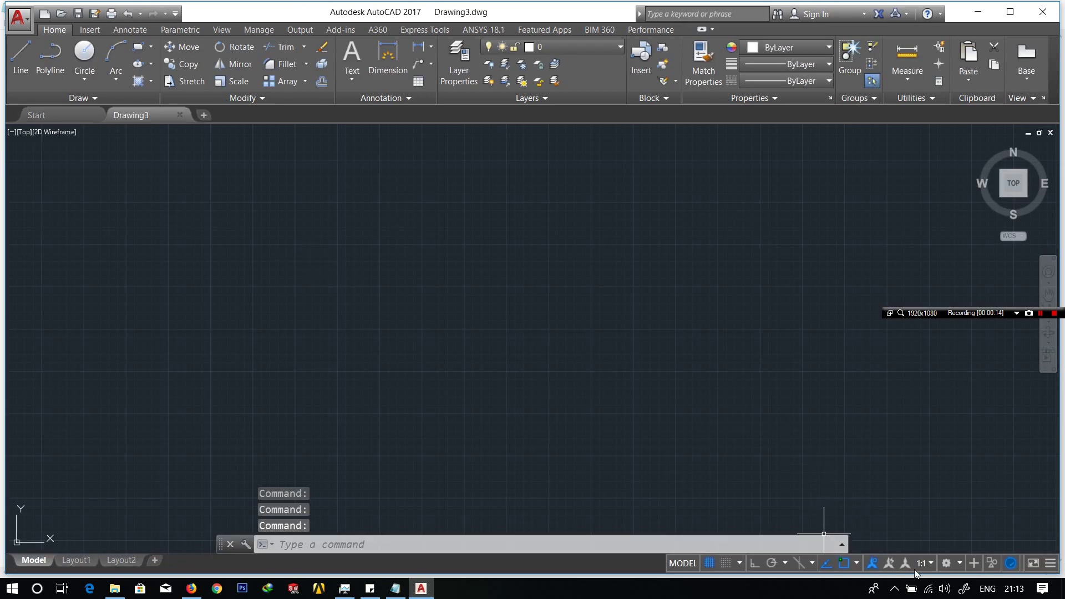
left_click(713, 564)
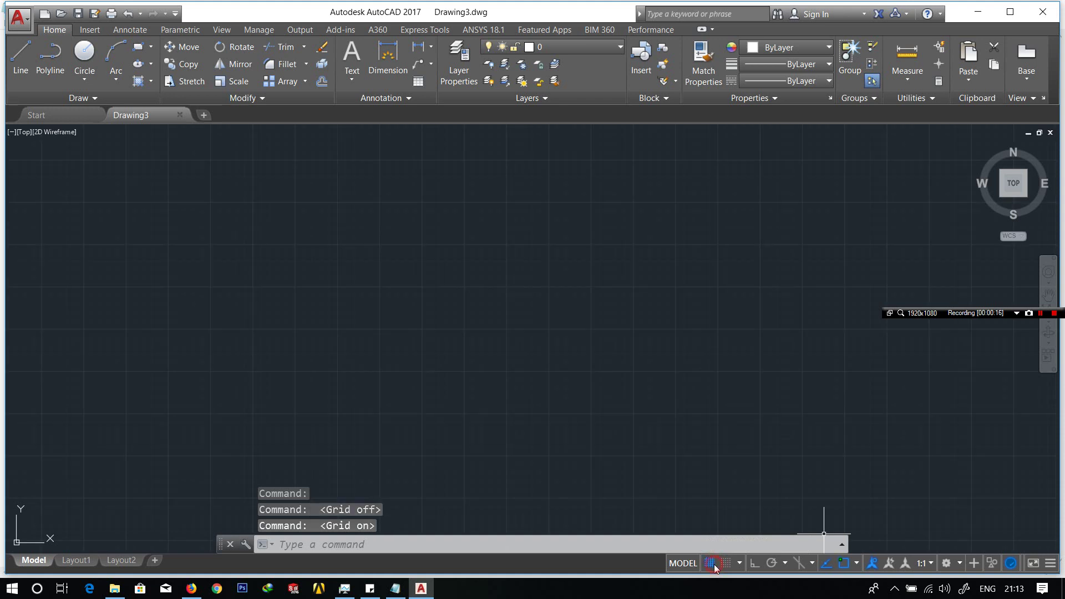
left_click(857, 564)
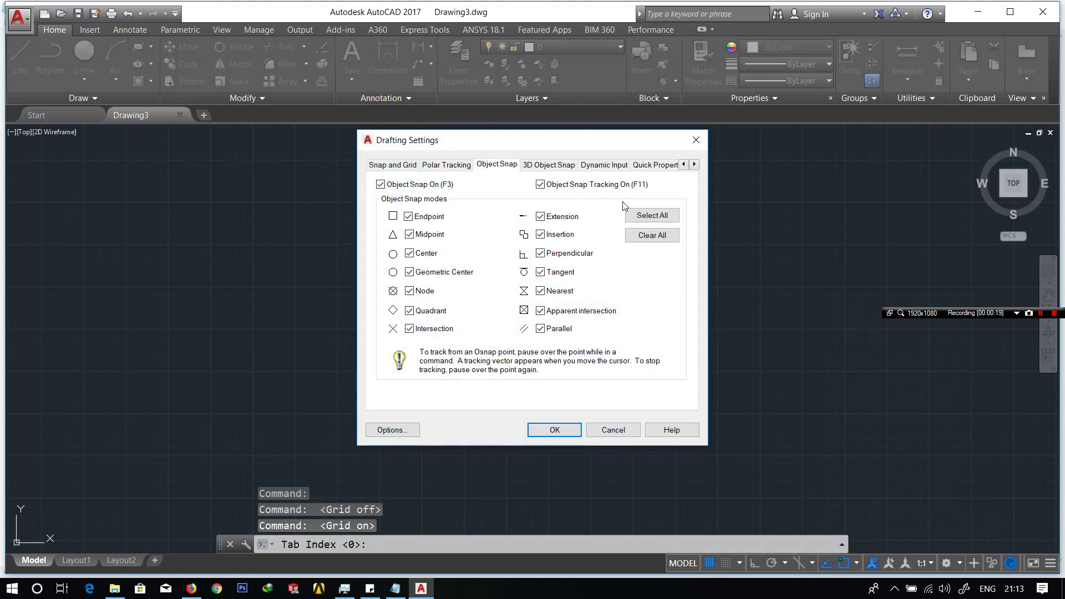
left_click(664, 216)
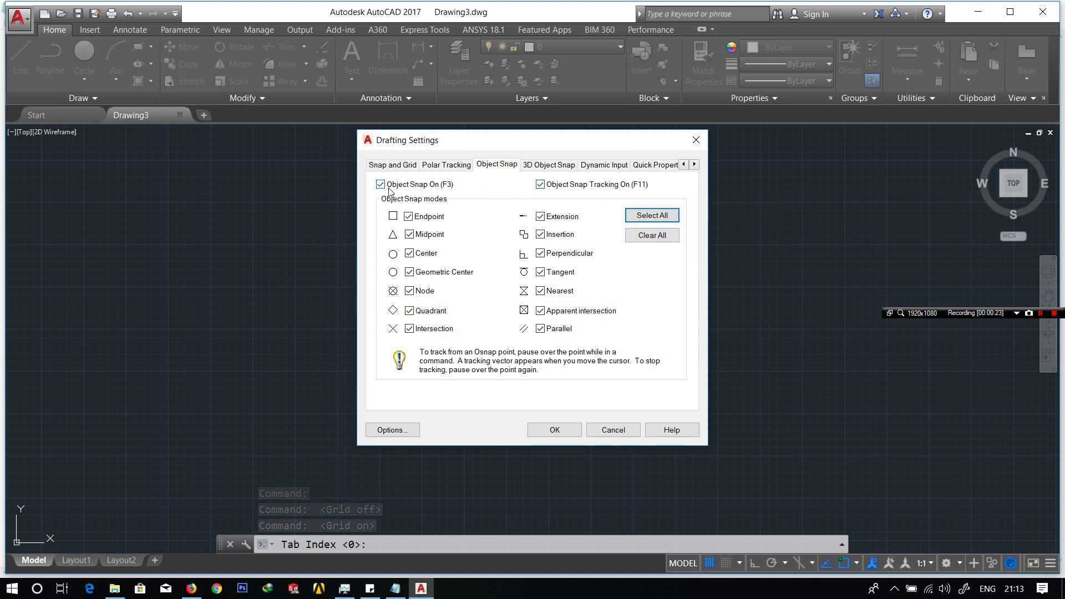
left_click(552, 427)
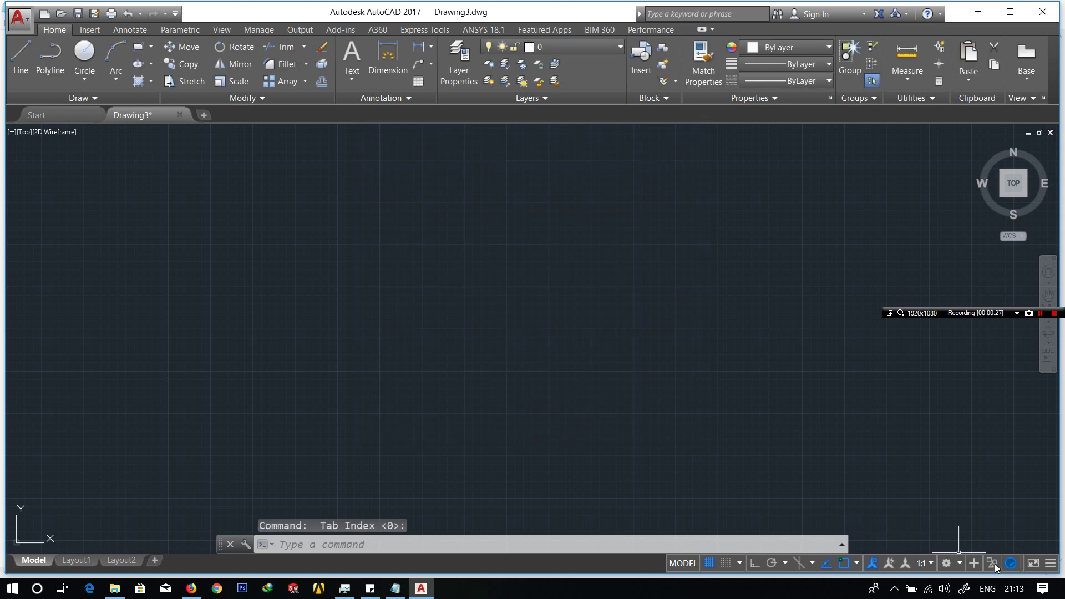
Set drawing units to Decimal length, precision 0, with Millimeters insertion scale
left_click(948, 564)
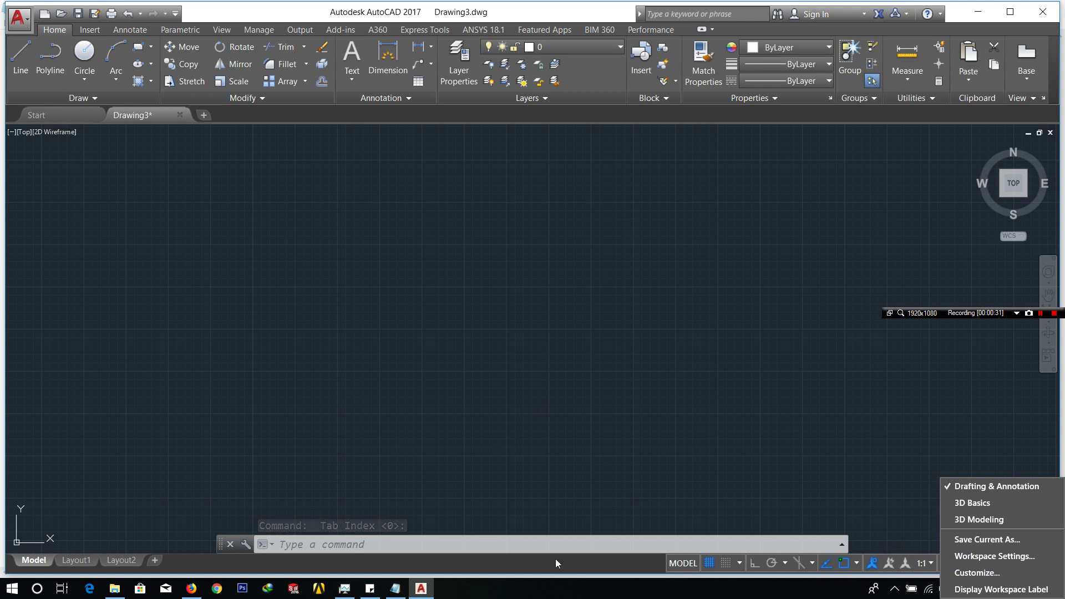
left_click(534, 548)
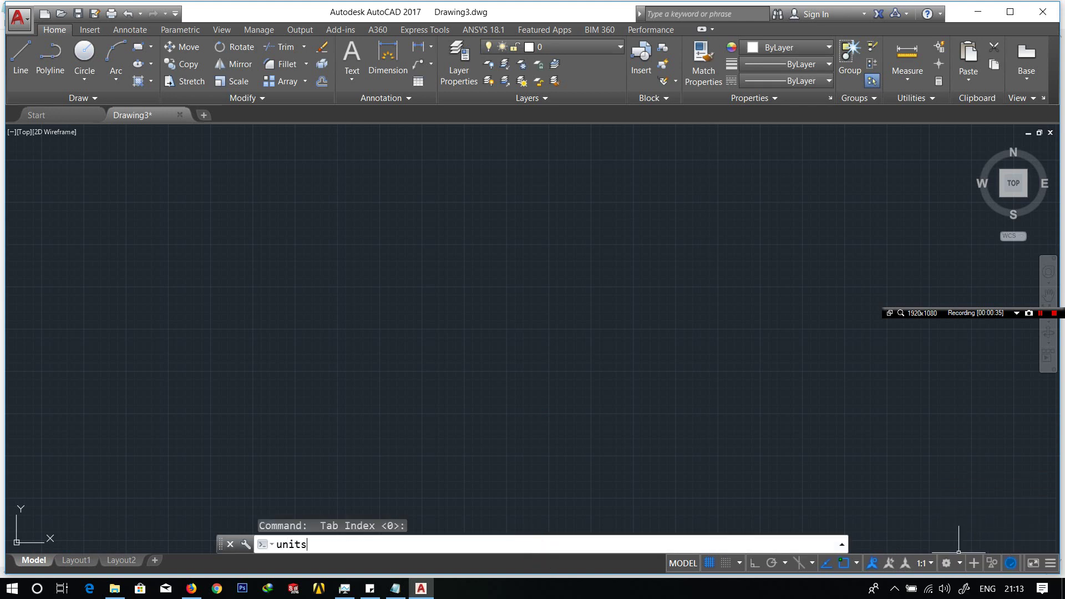
key("Return")
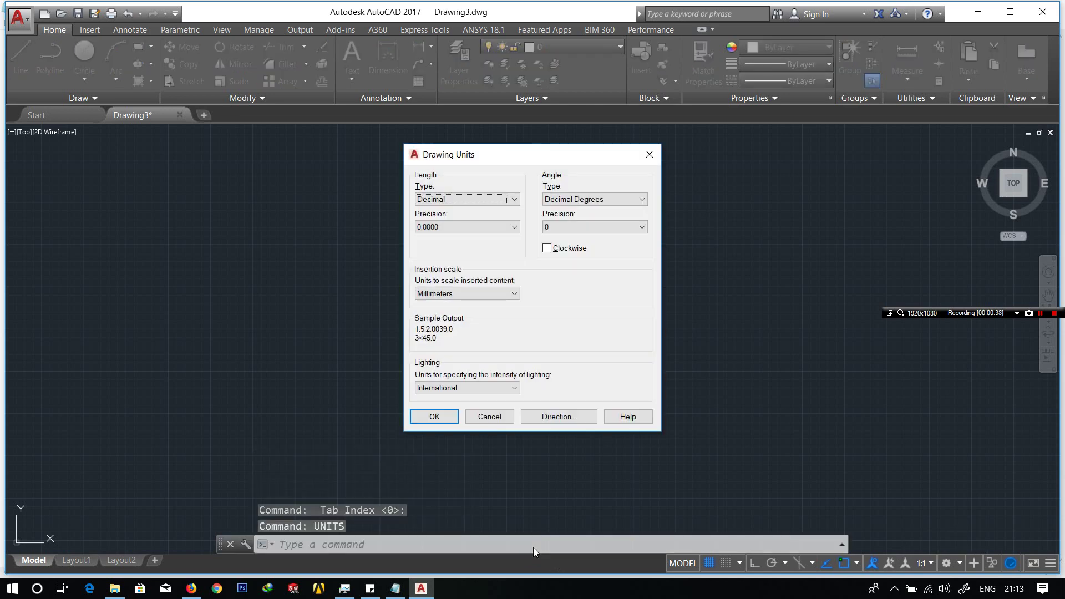
left_click(456, 200)
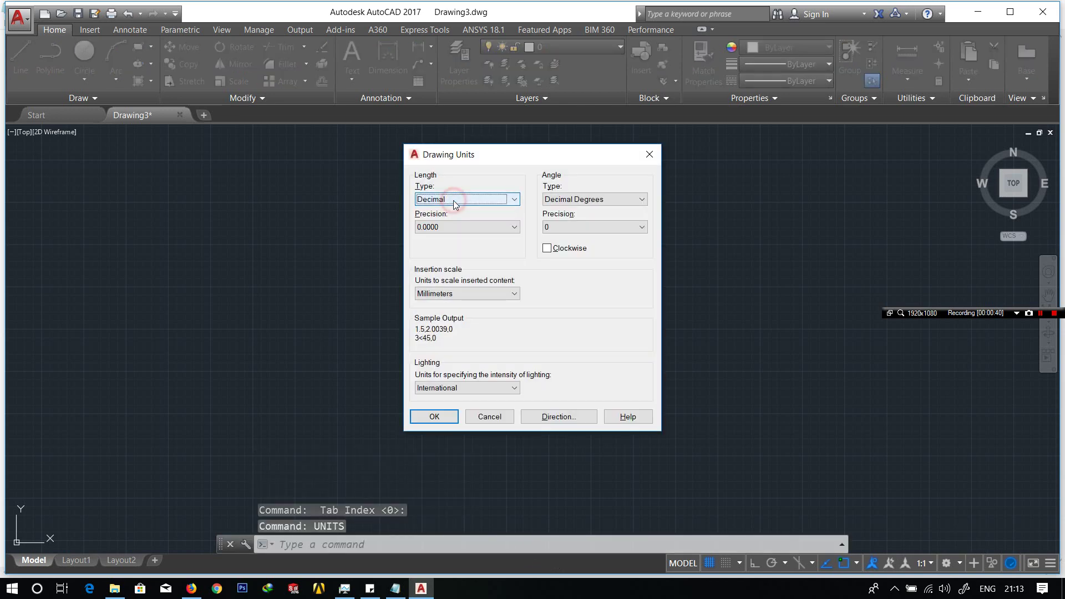
left_click(451, 232)
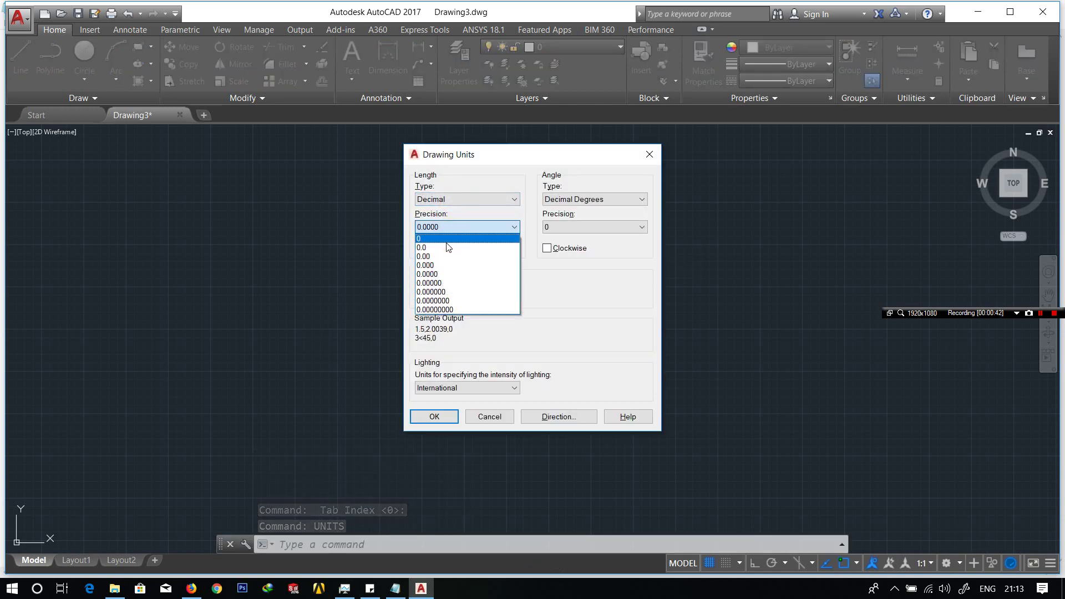
left_click(448, 238)
left_click(444, 294)
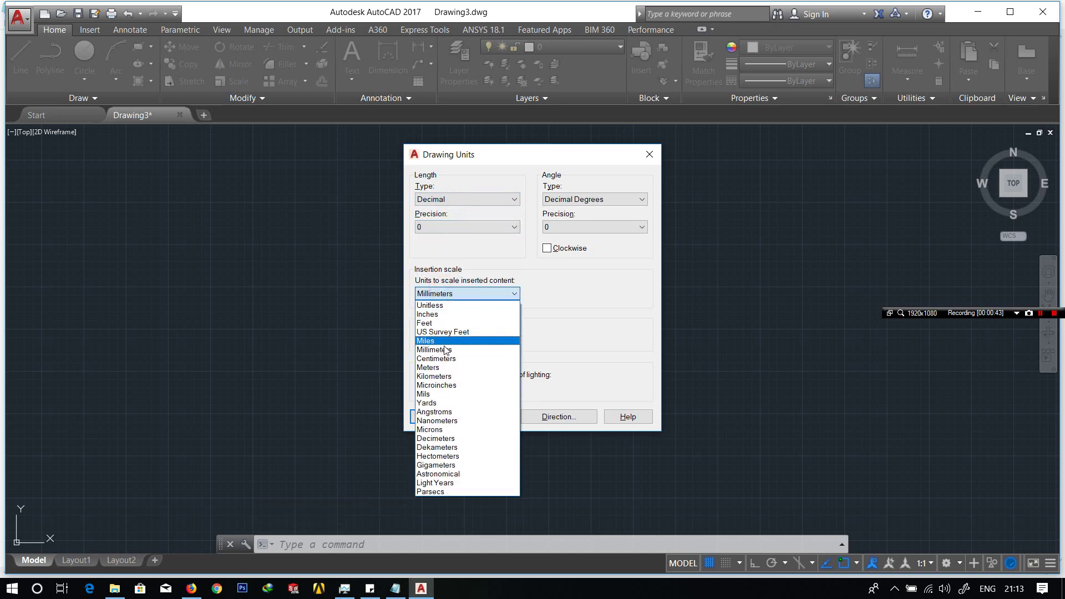
left_click(444, 339)
left_click(441, 420)
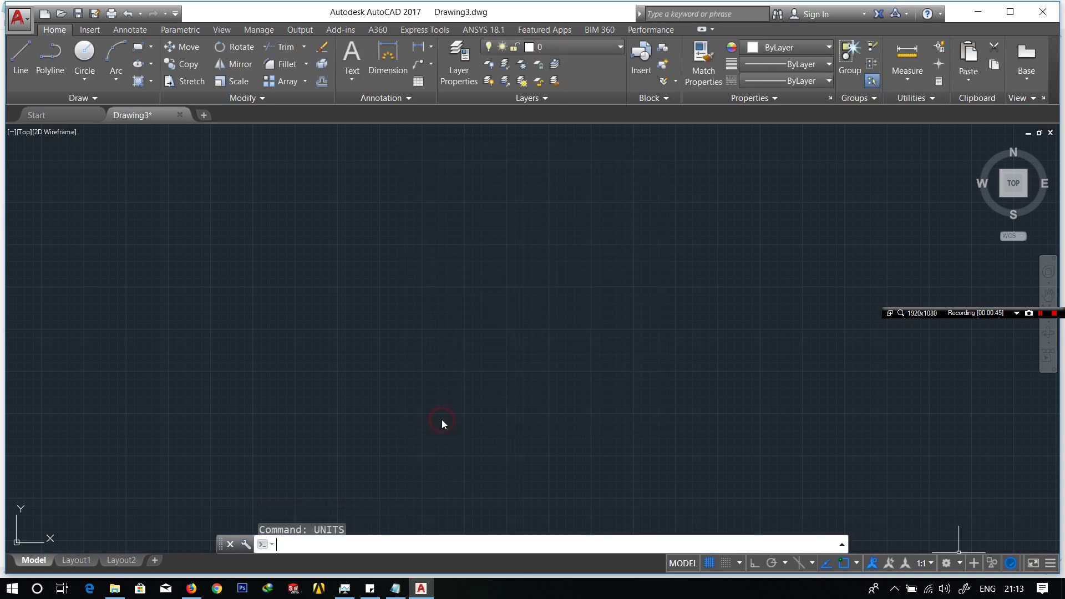
left_click(405, 549)
type("limits")
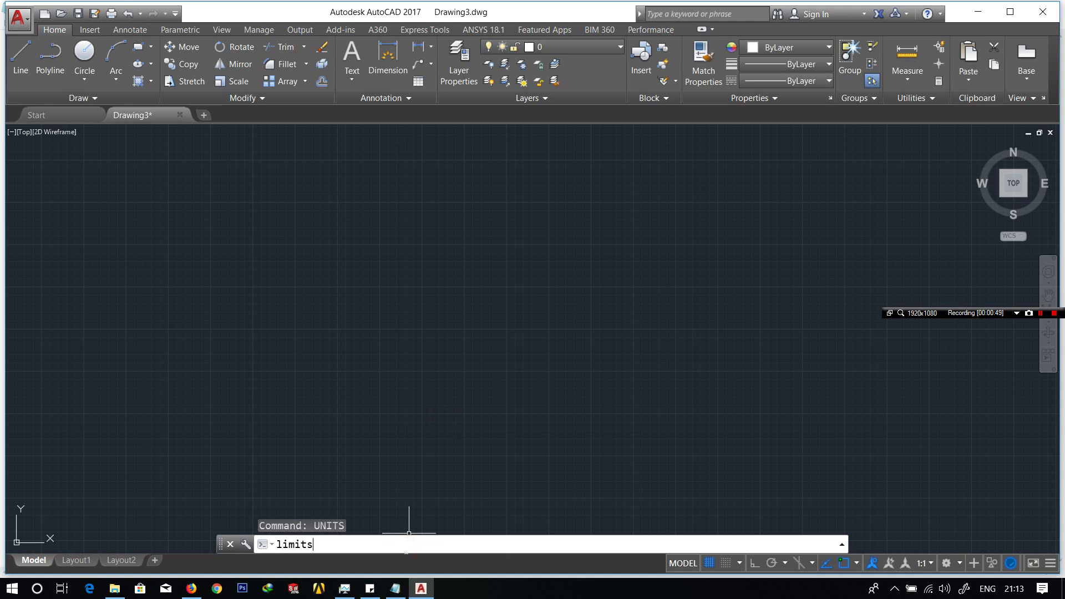
Set the drawing limits from 0,0 to 210,297
key("Return")
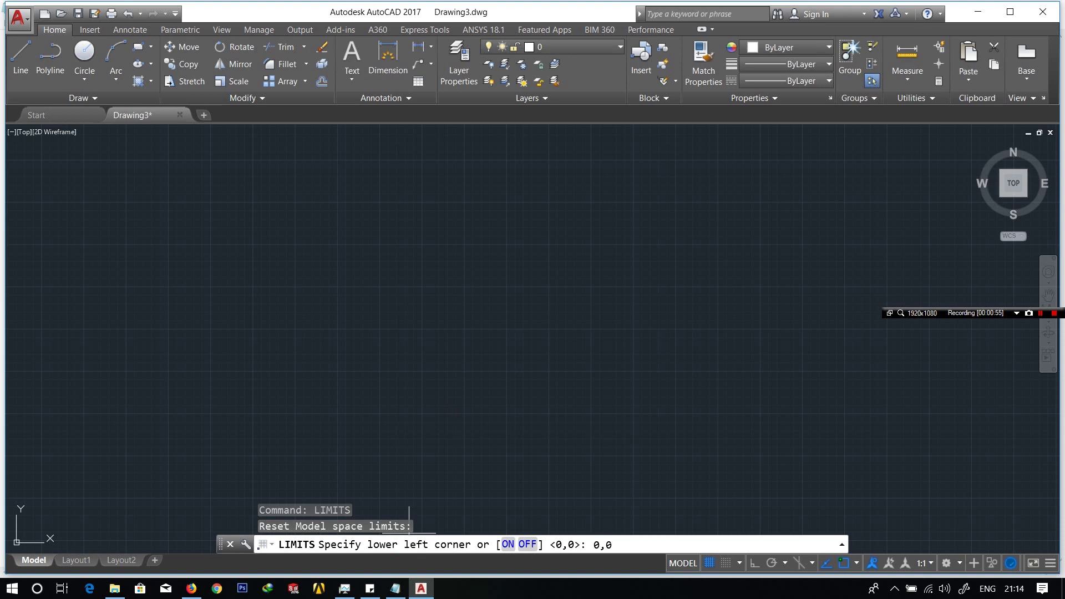
key("Return")
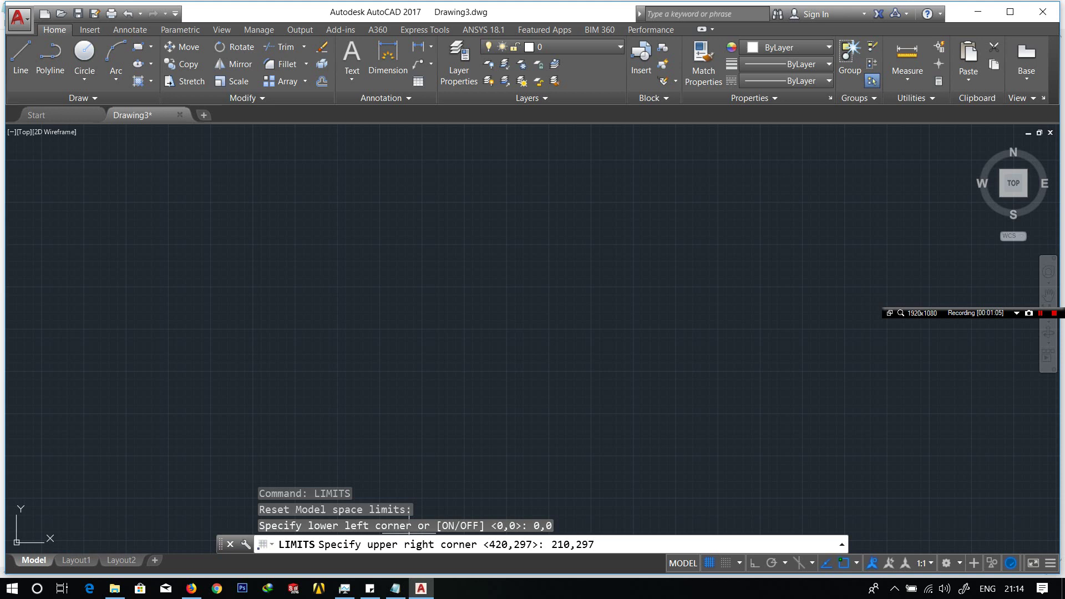
key("Return")
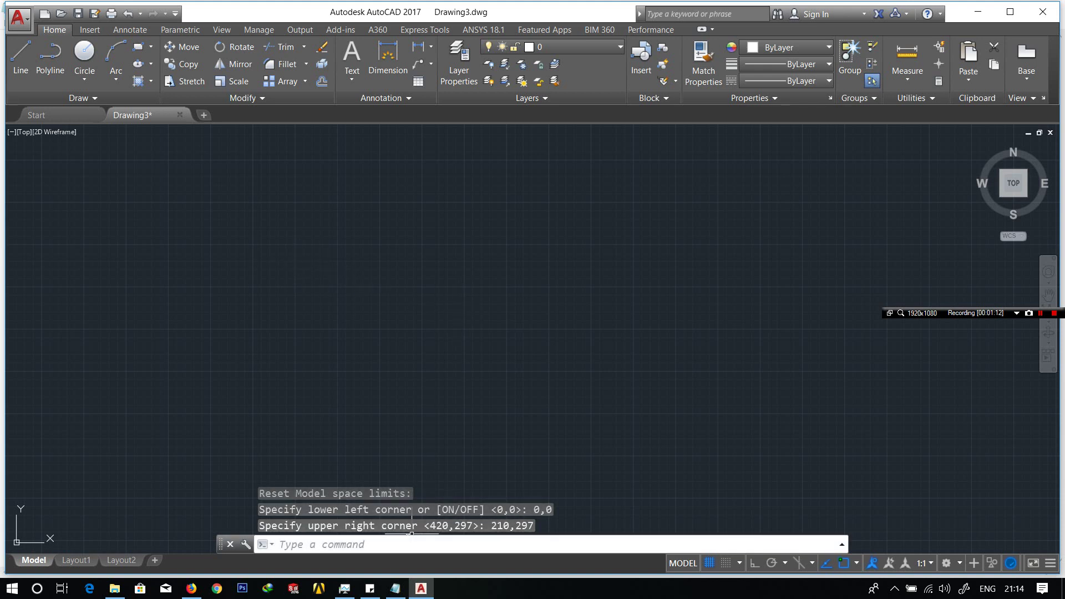
Zoom to All and pan so the origin sits at the lower left
left_click(408, 540)
type("m")
key("Return")
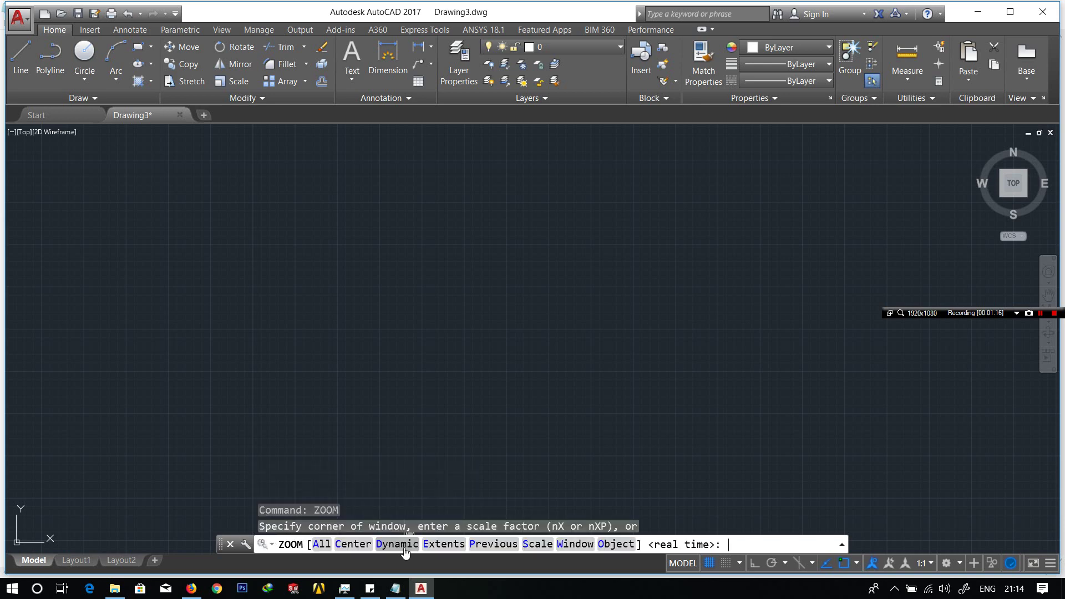
left_click(322, 544)
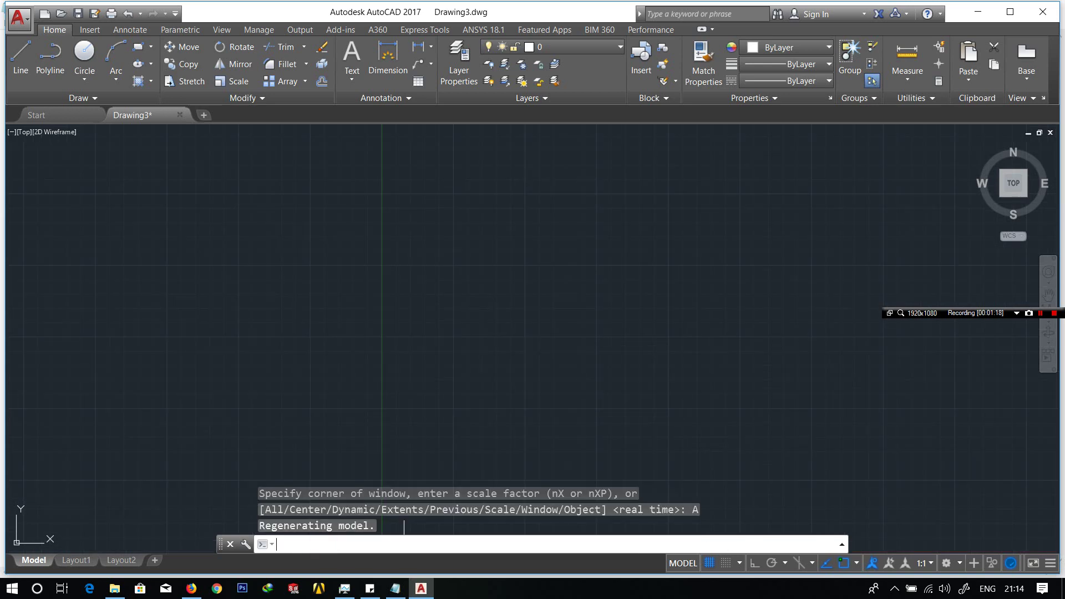
scroll(615, 322, "down", 5)
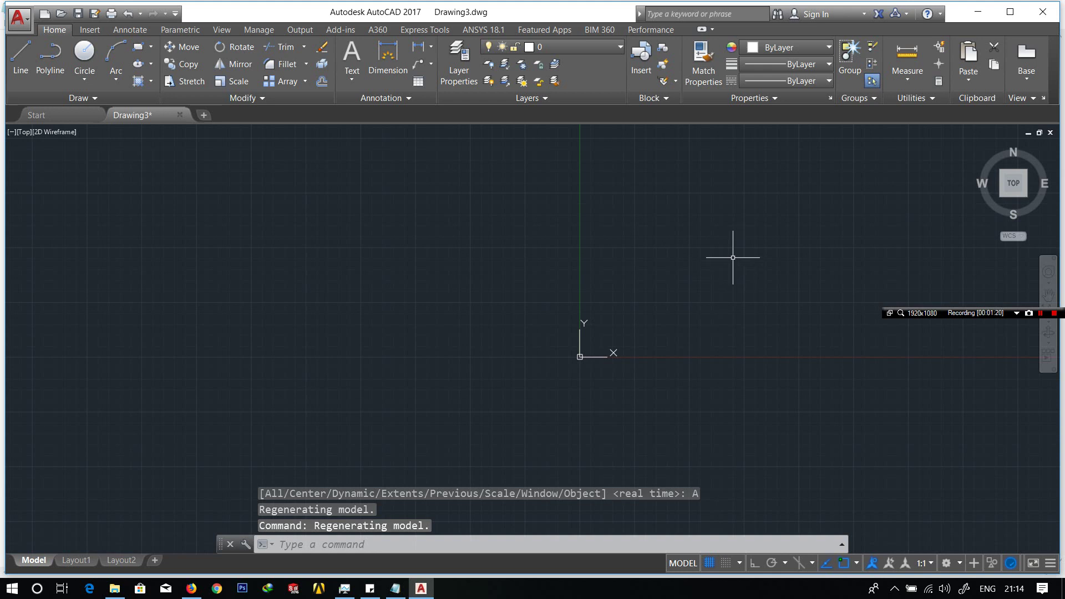
mouse_move(733, 257)
middle_mouse_down()
mouse_move(473, 326)
mouse_move(281, 392)
mouse_move(236, 428)
middle_mouse_up()
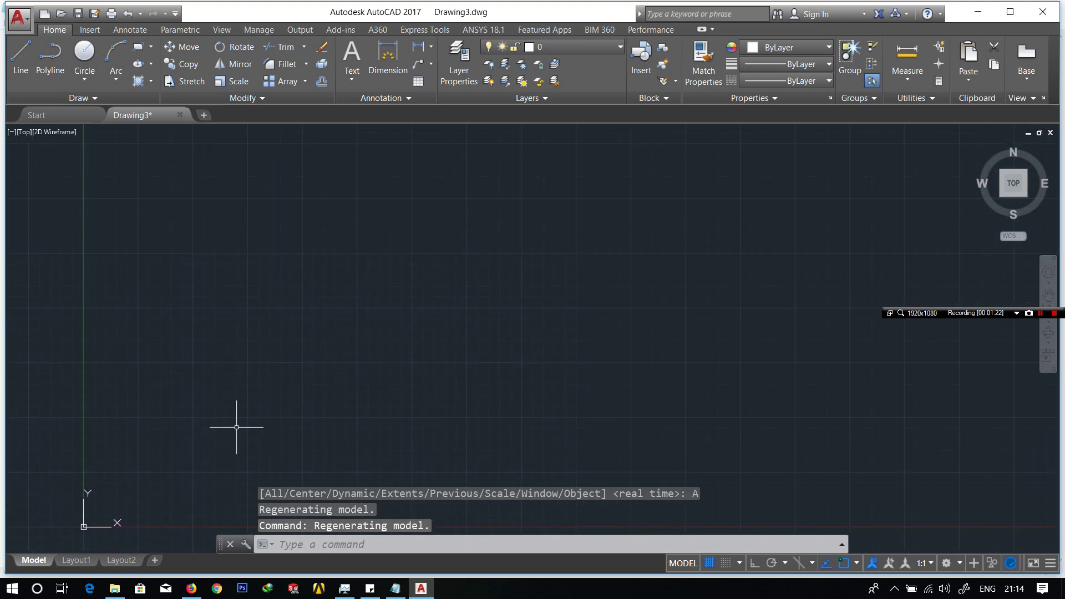
Draw a 170-unit horizontal line near the top-left with Ortho on, then zoom in
left_click(15, 61)
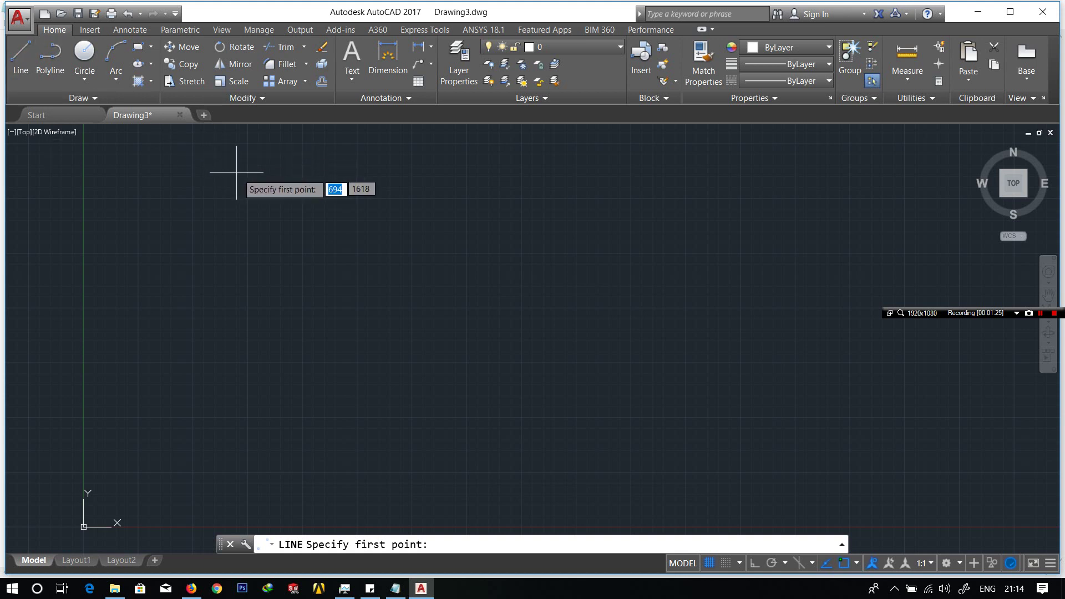
left_click(259, 185)
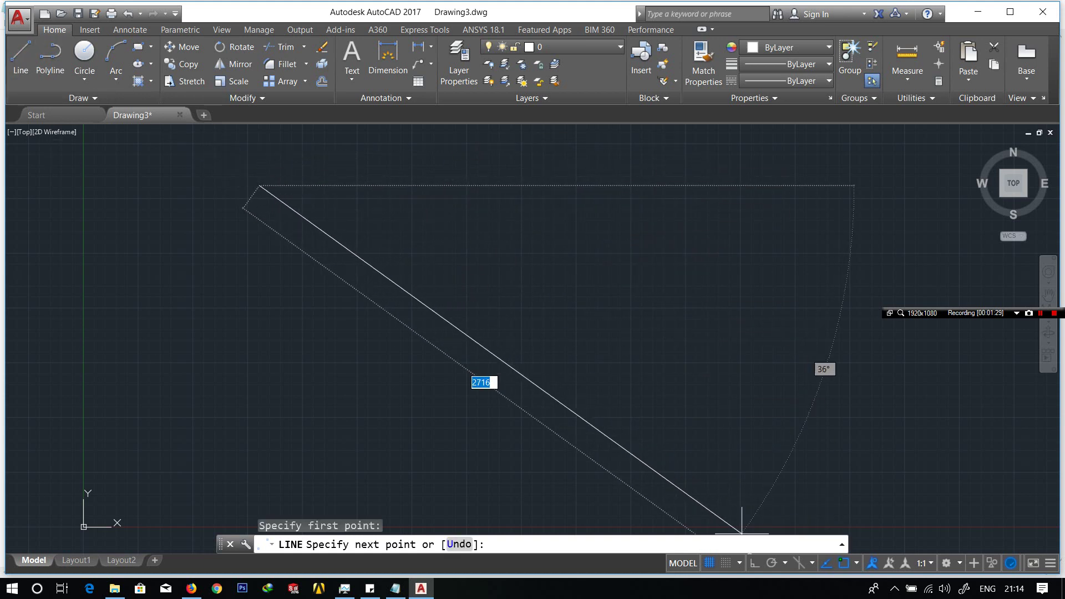
left_click(758, 565)
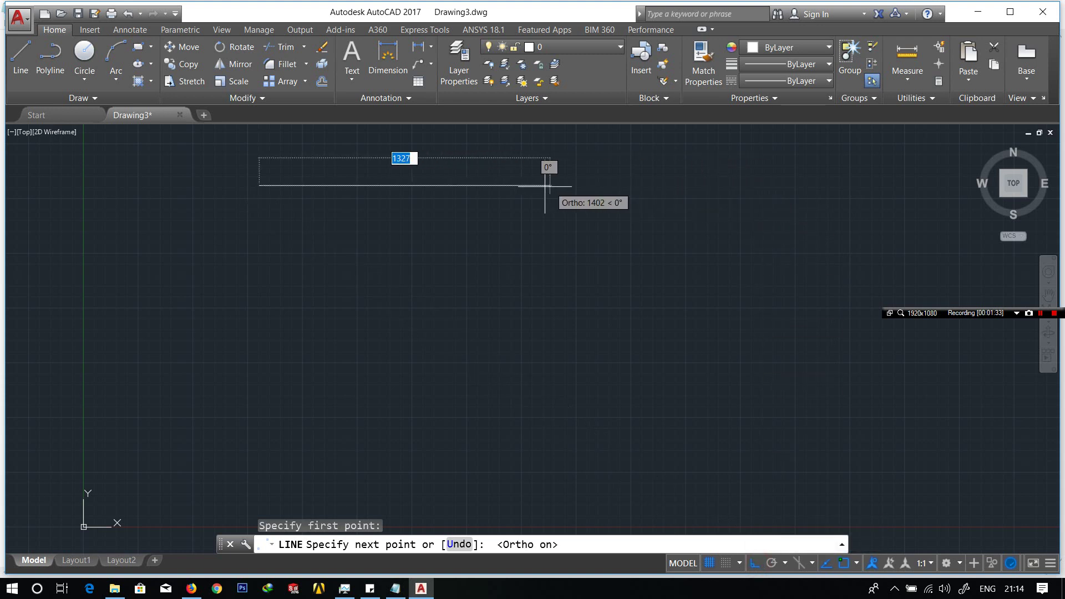
type("17")
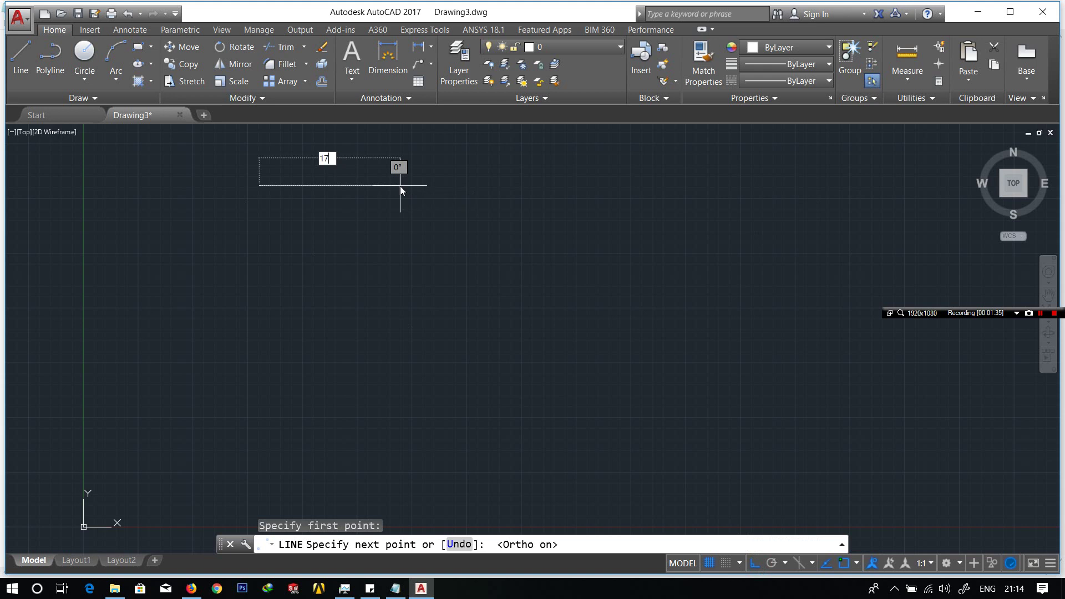
type("0")
key("Return")
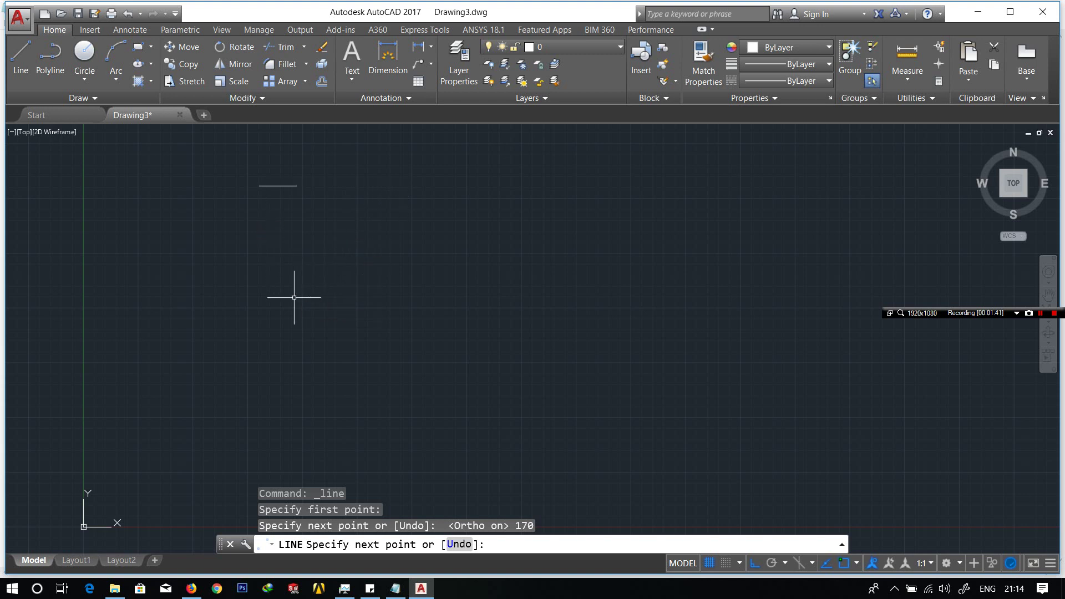
key("Escape")
scroll(274, 159, "up", 5)
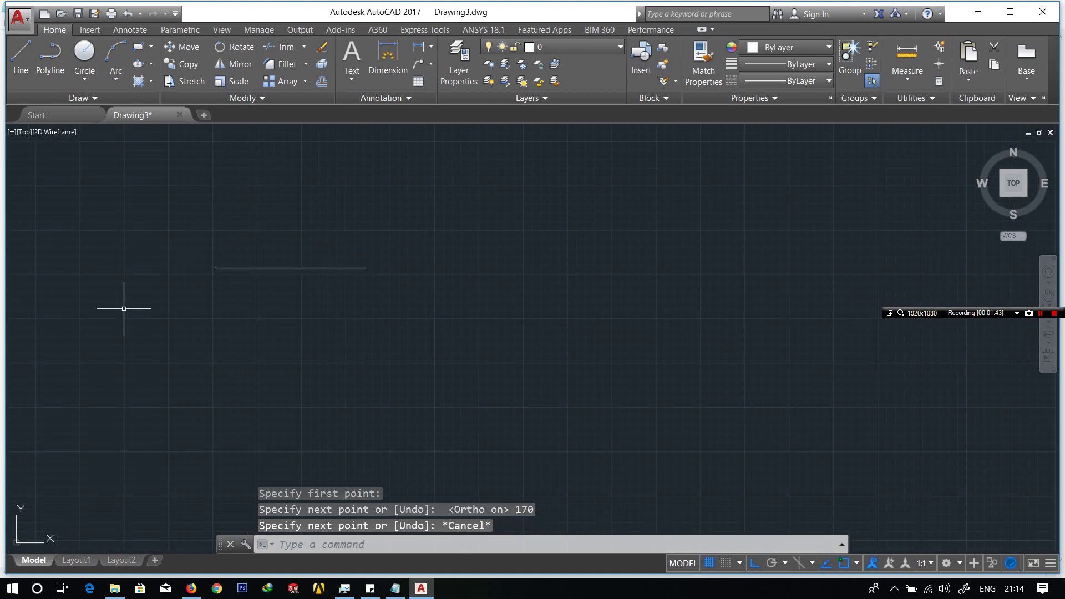
scroll(217, 410, "up", 2)
scroll(99, 155, "up", 2)
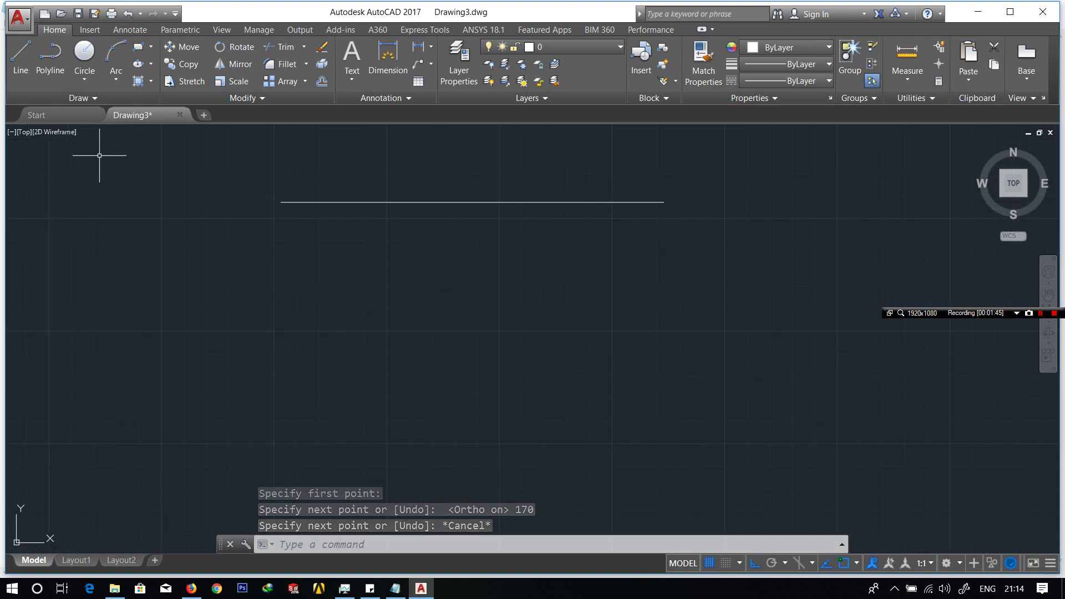
scroll(355, 258, "up", 2)
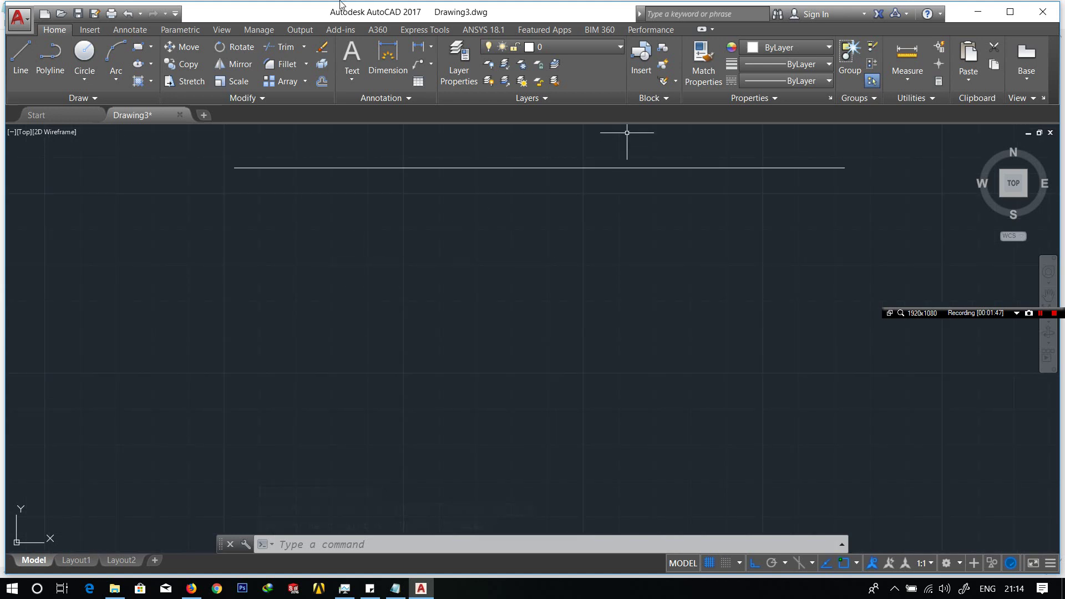
Add a 60-unit right side, 170-unit bottom and the left side back to the top-left corner
left_click(21, 55)
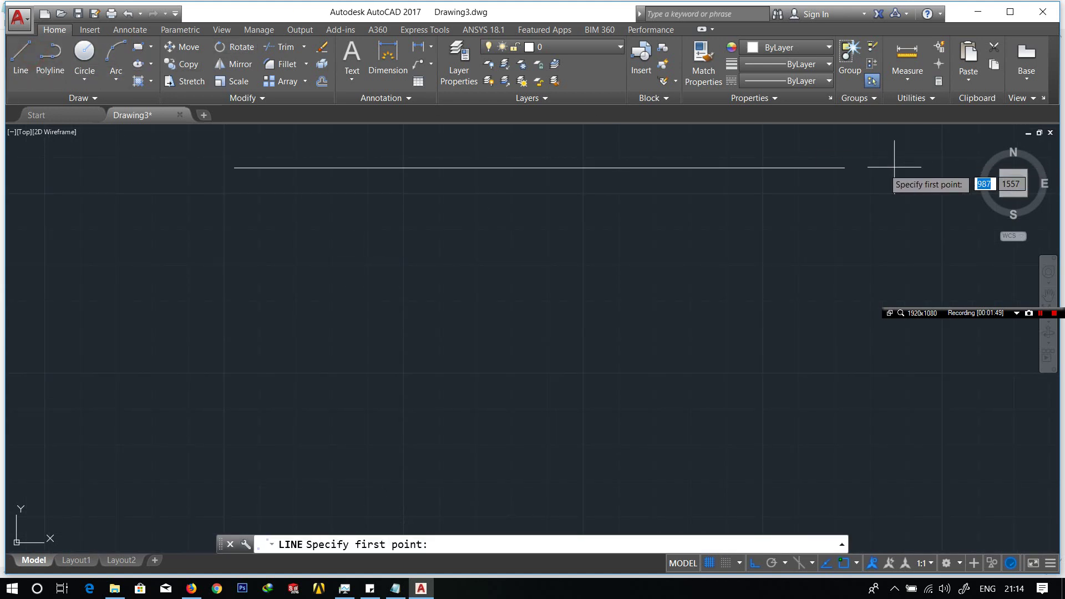
left_click(844, 167)
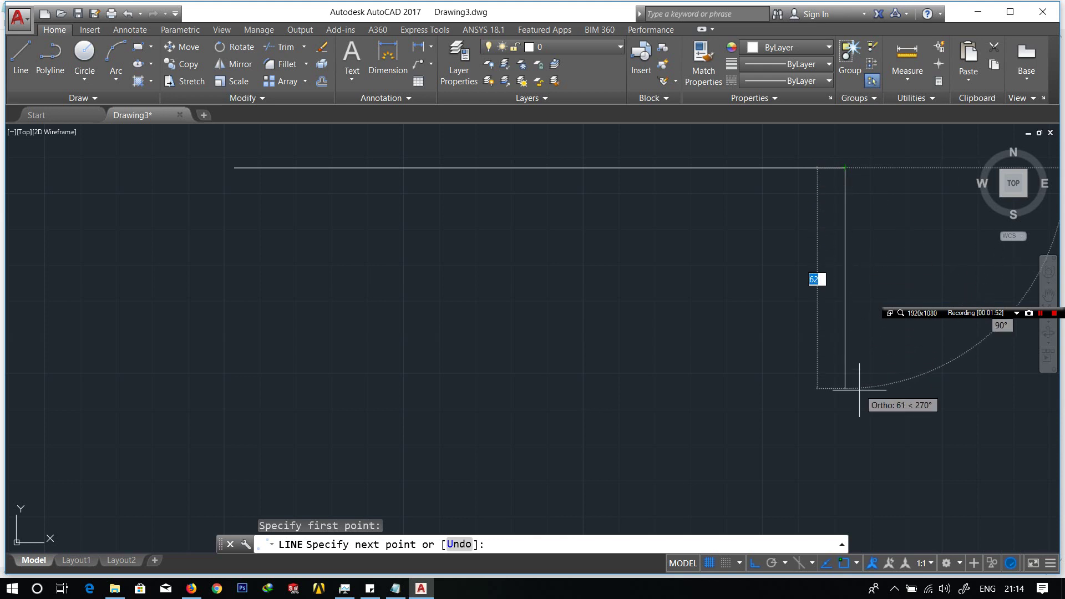
type("6")
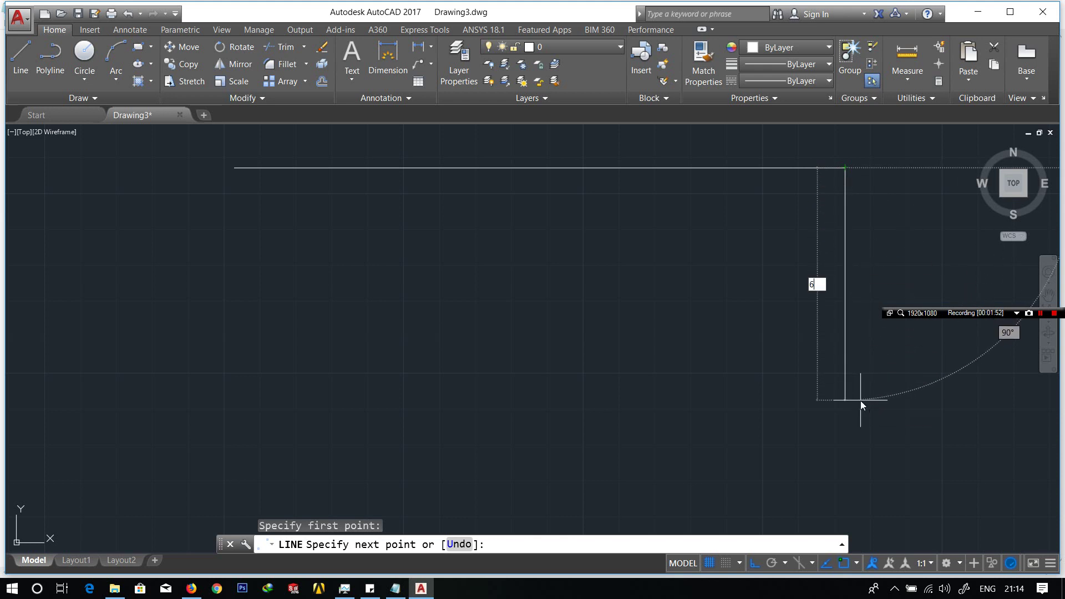
key("Return")
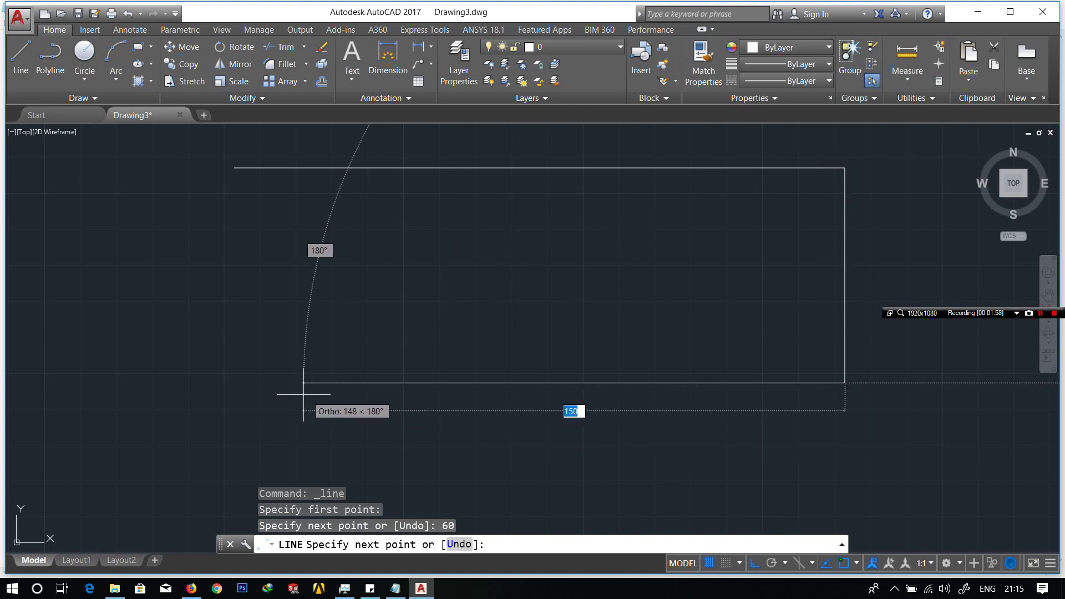
type("1")
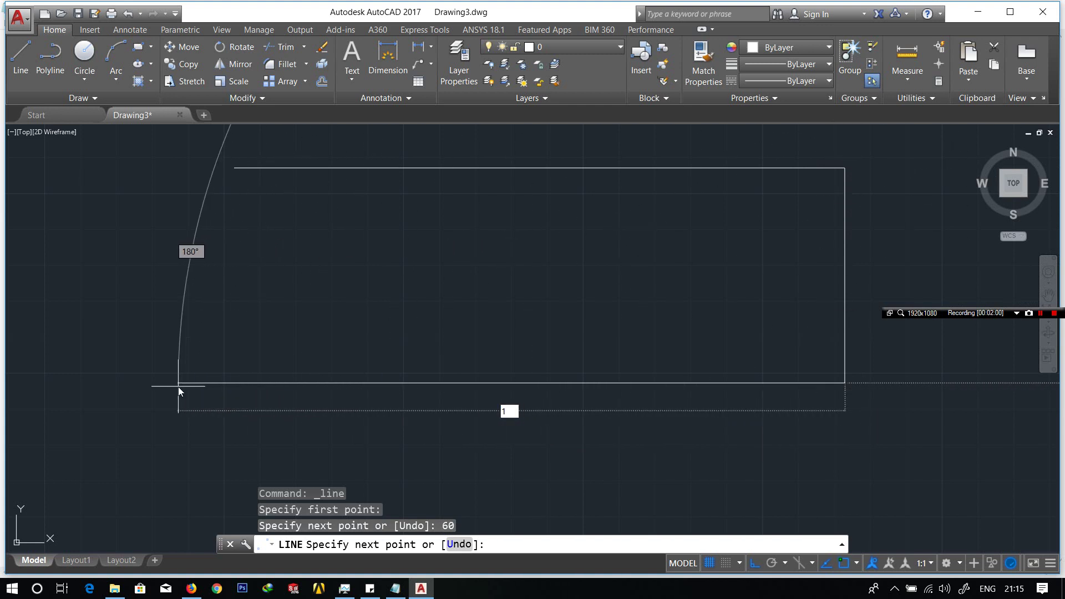
key("Return")
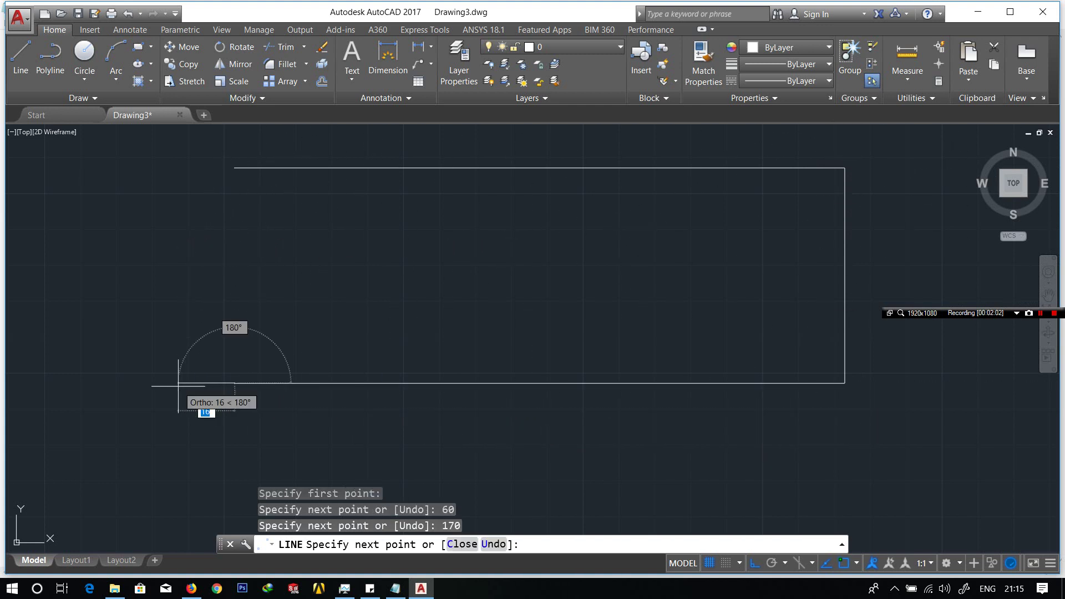
left_click(235, 167)
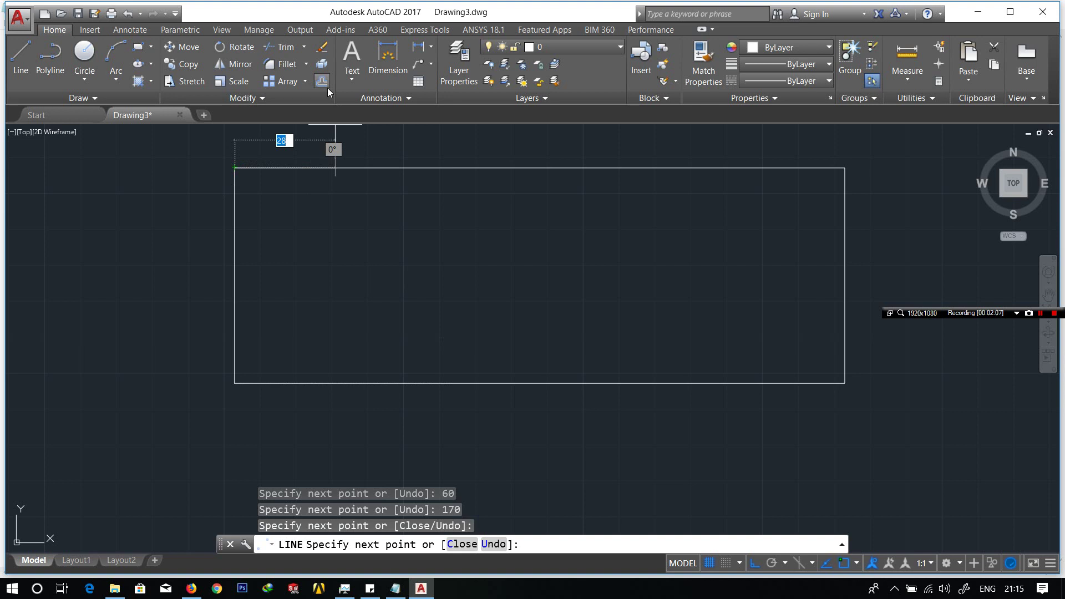
key("Escape")
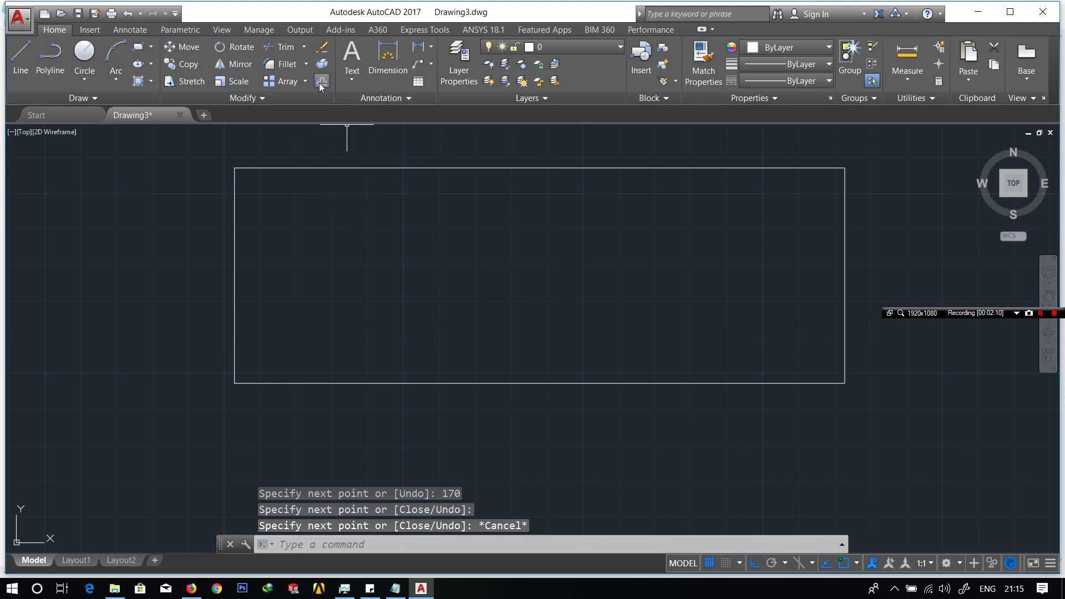
Offset the top edge downward five successive times at 10-unit spacing
left_click(321, 84)
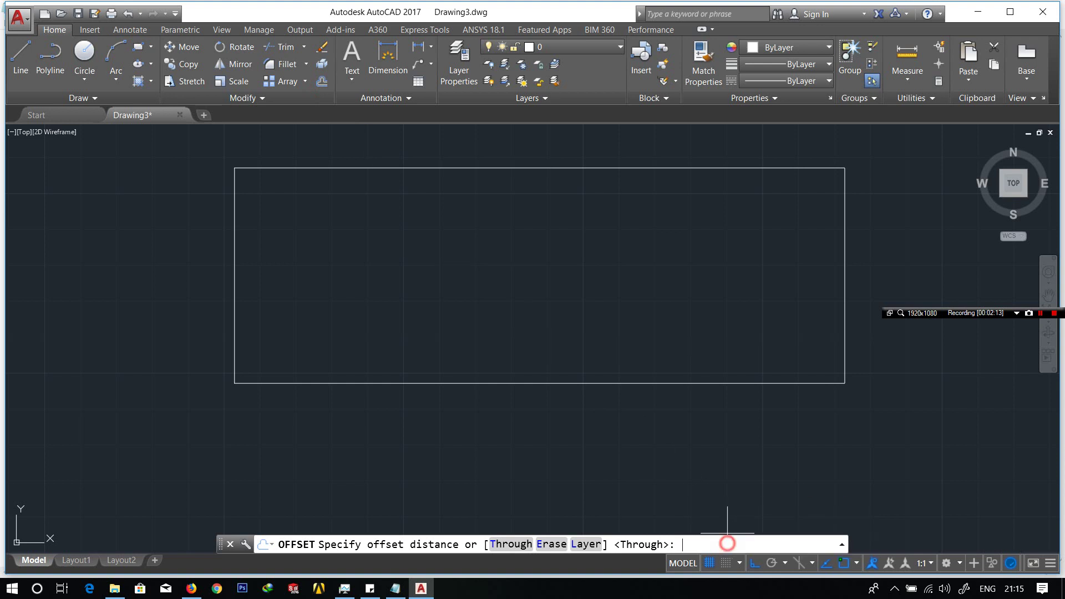
type("10")
key("Return")
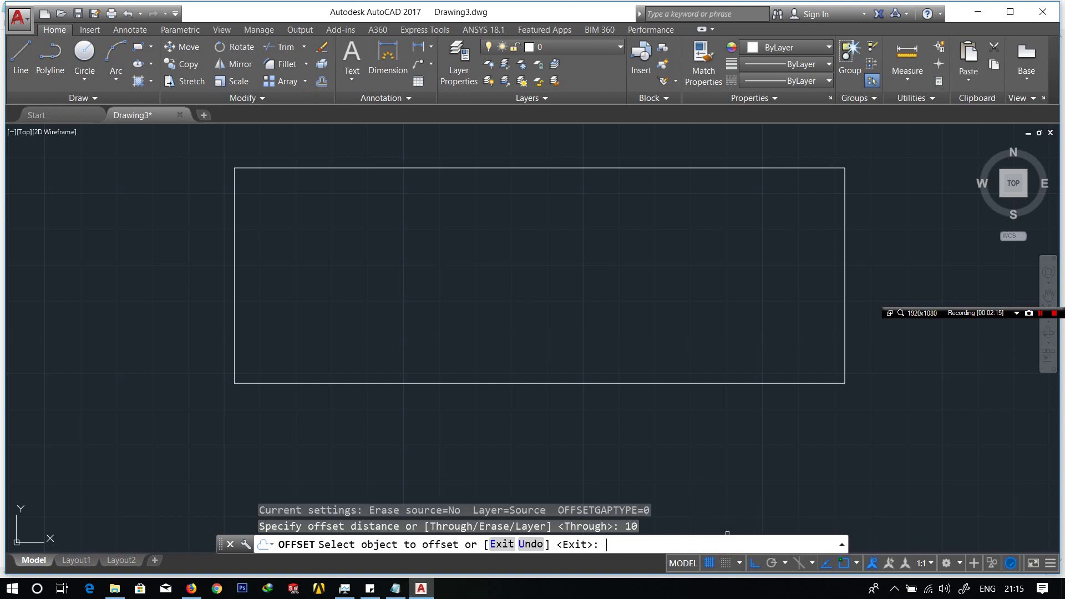
left_click(569, 168)
left_click(569, 191)
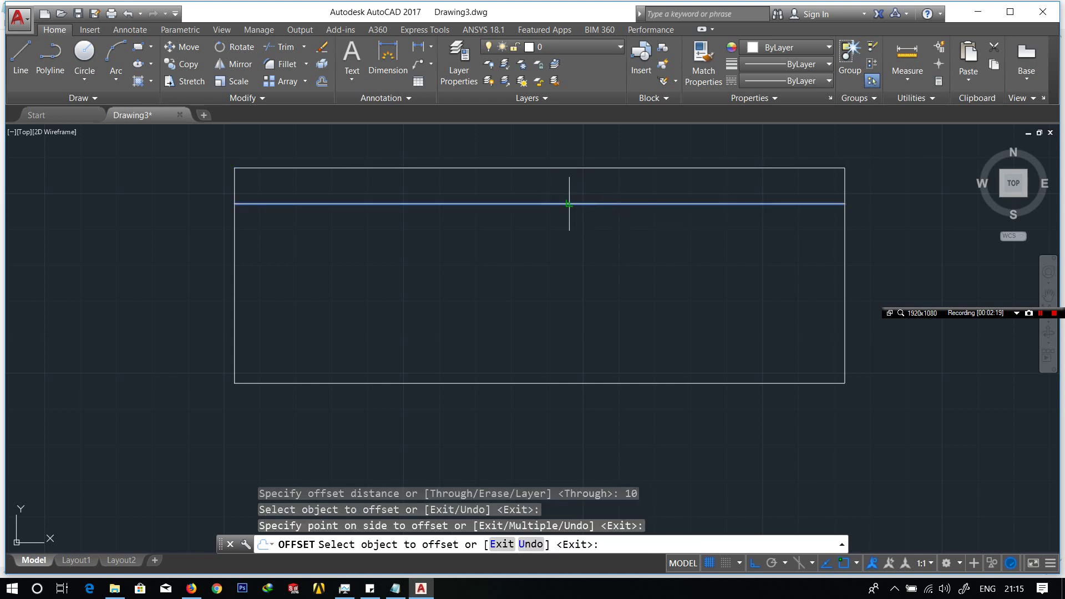
left_click(570, 204)
left_click(570, 228)
left_click(571, 239)
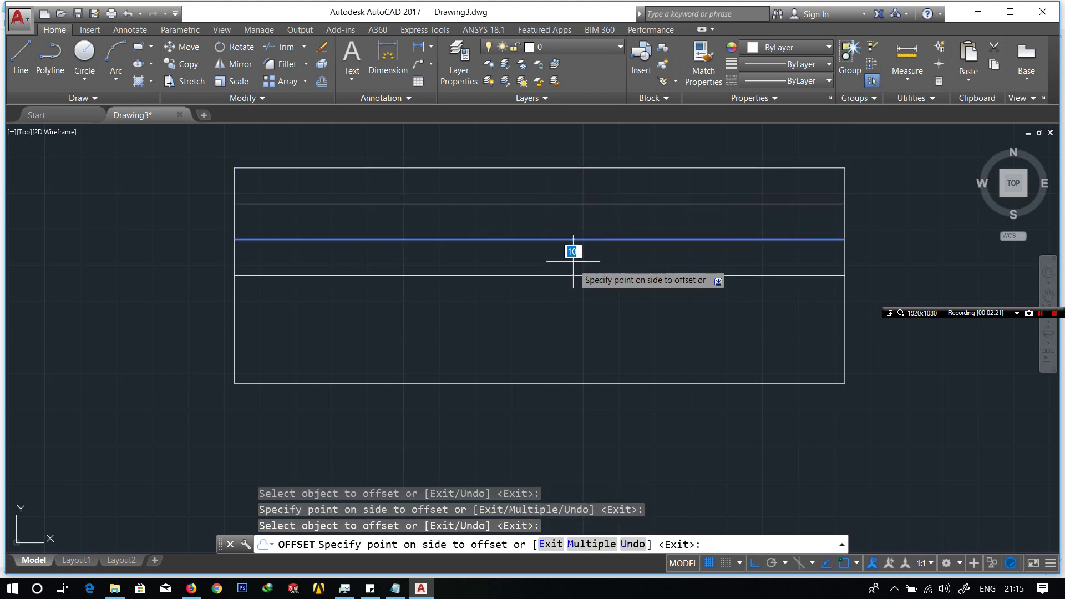
left_click(574, 280)
left_click(574, 276)
left_click(574, 299)
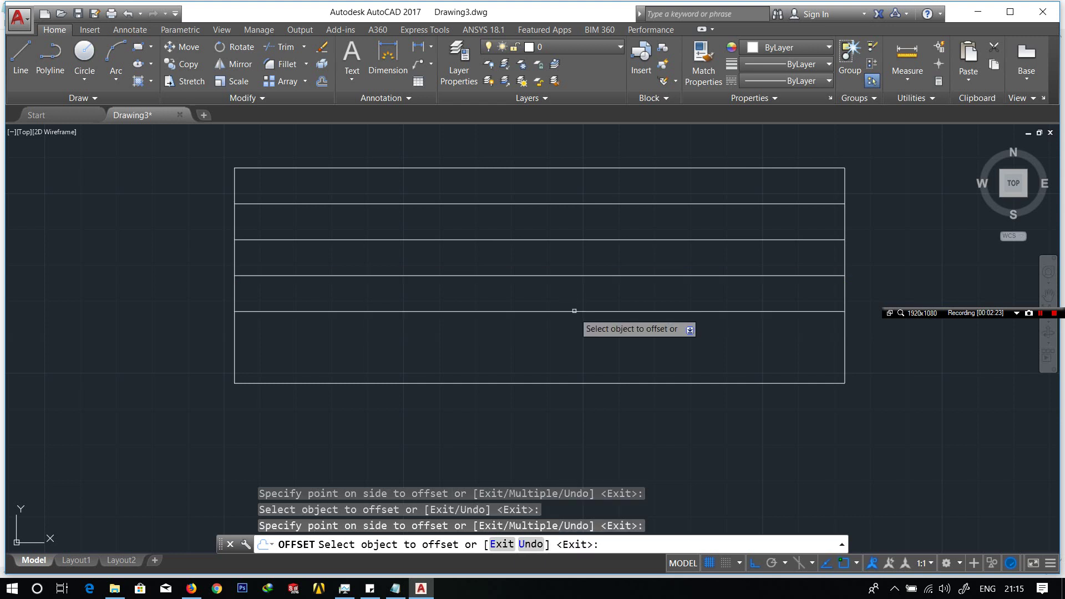
left_click(576, 315)
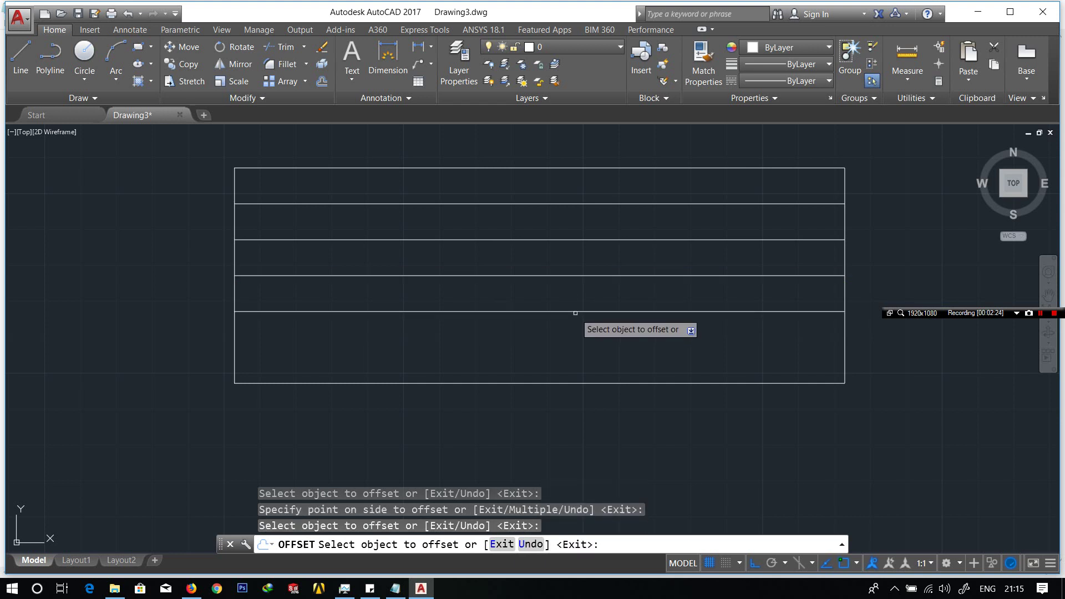
left_click(576, 344)
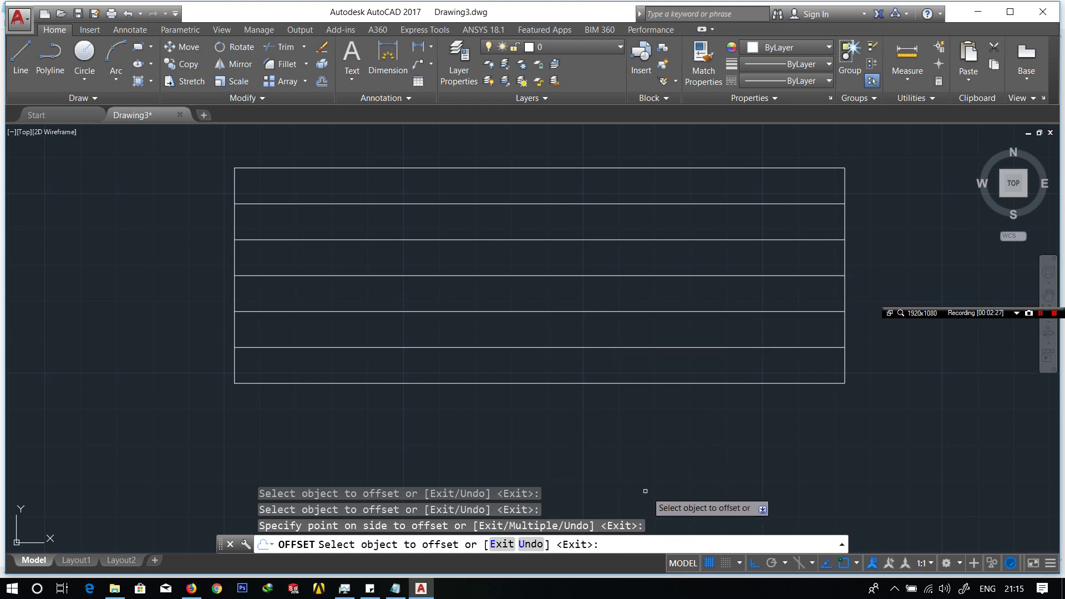
left_click(323, 82)
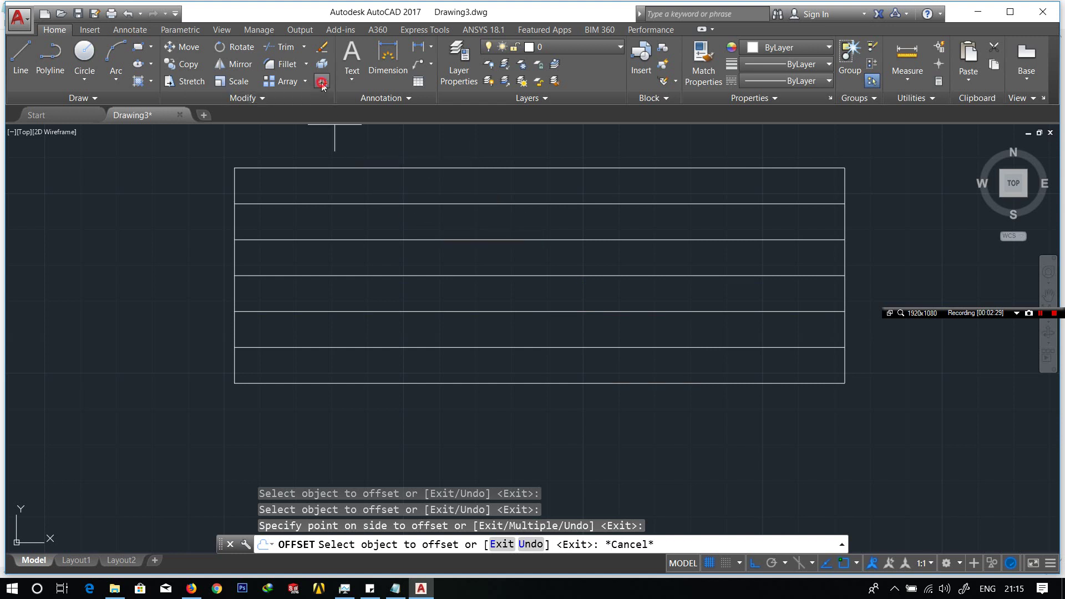
Offset the rectangle's left edge 40 units to the right
left_click(685, 546)
type("40")
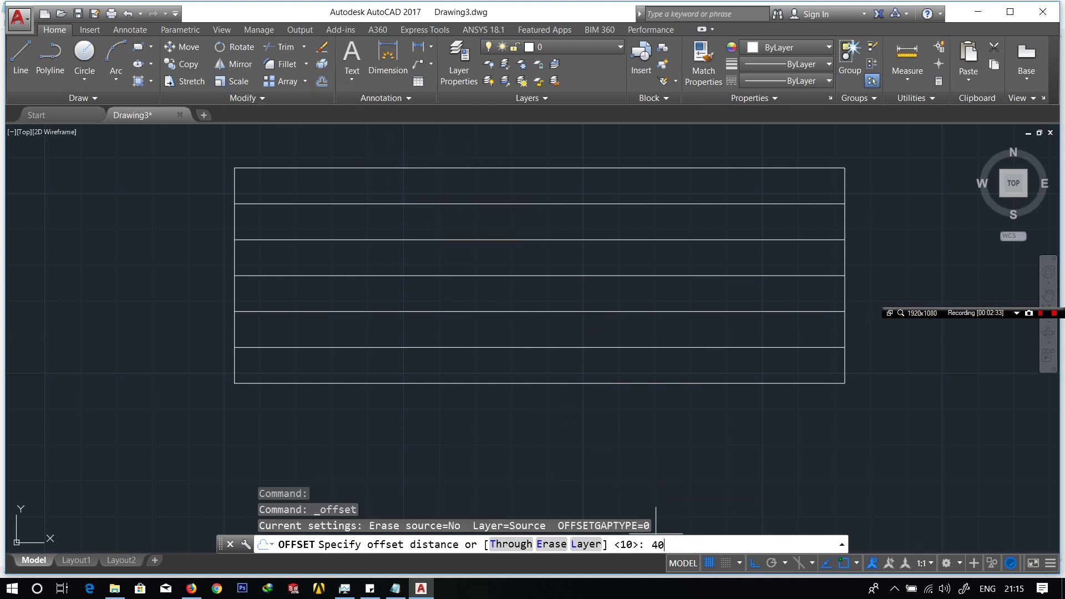
key("Return")
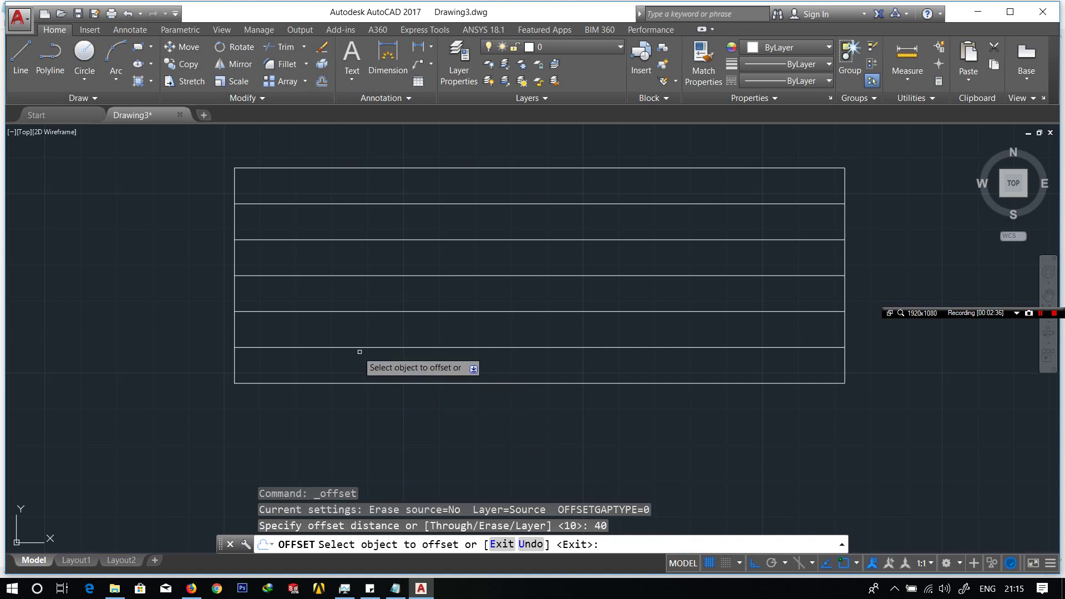
left_click(236, 292)
left_click(350, 300)
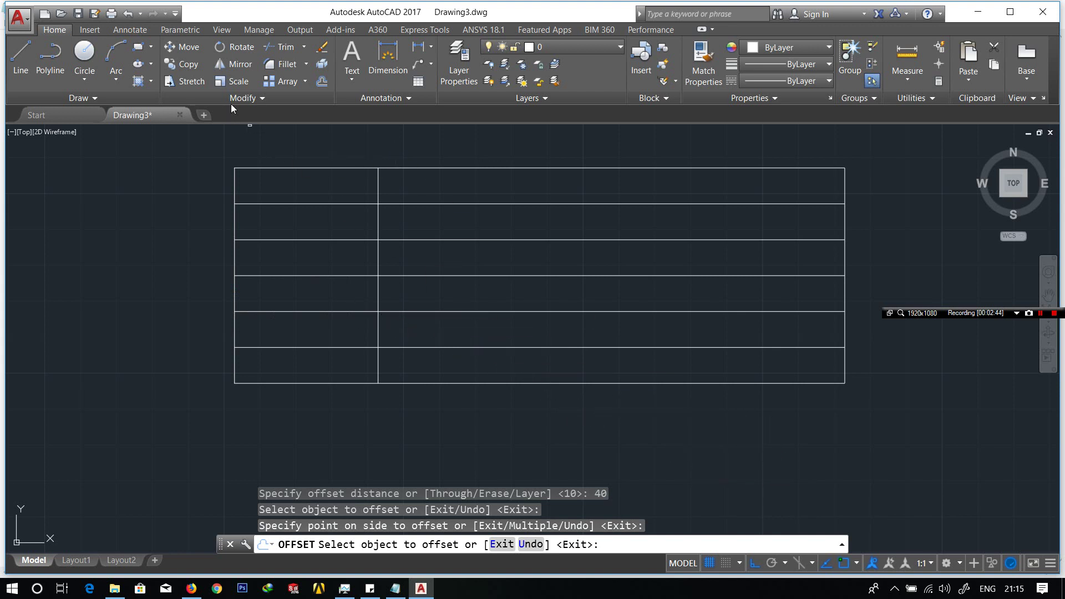
Offset the rectangle's right edge 50 units to the left
left_click(321, 82)
type("50")
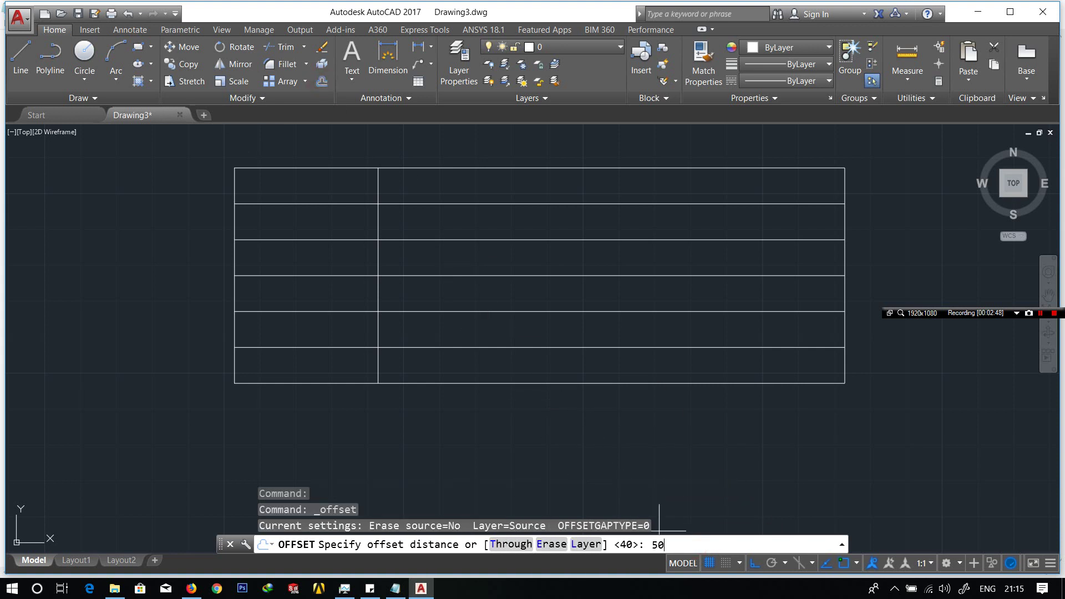
key("Return")
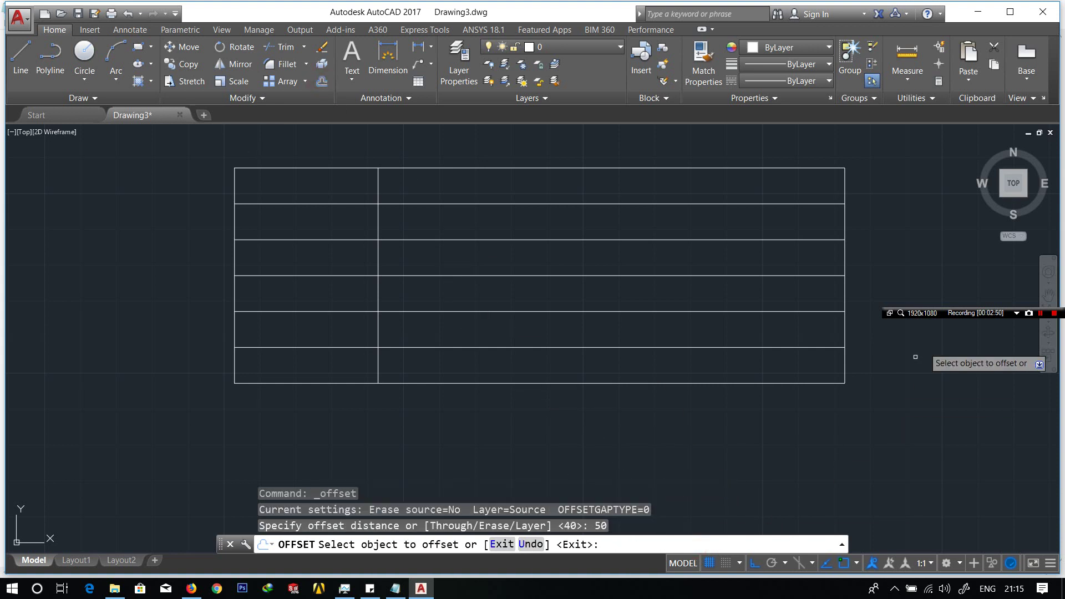
left_click(844, 328)
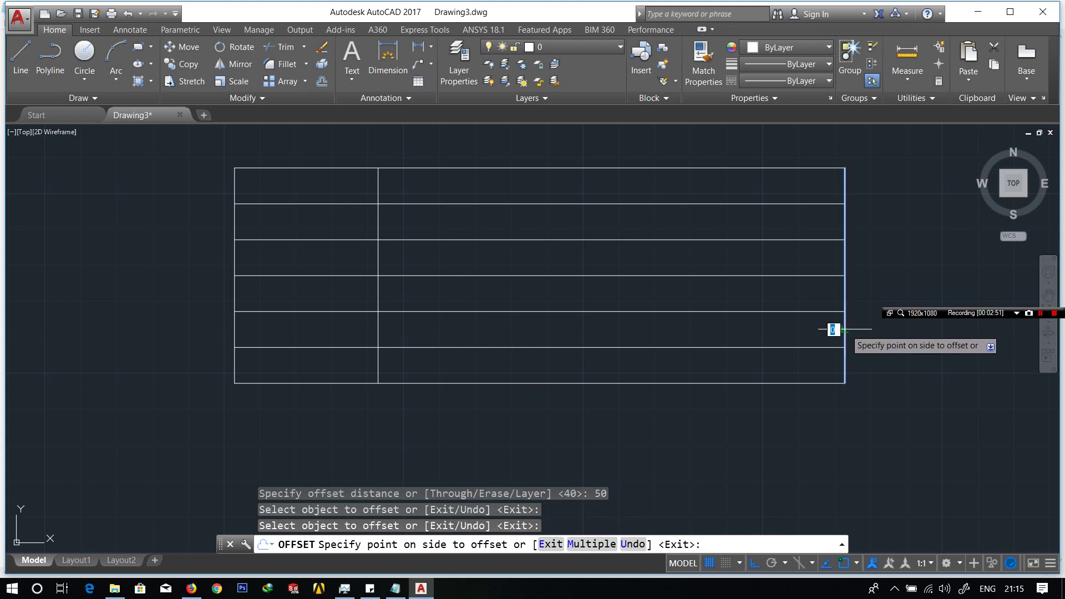
left_click(751, 328)
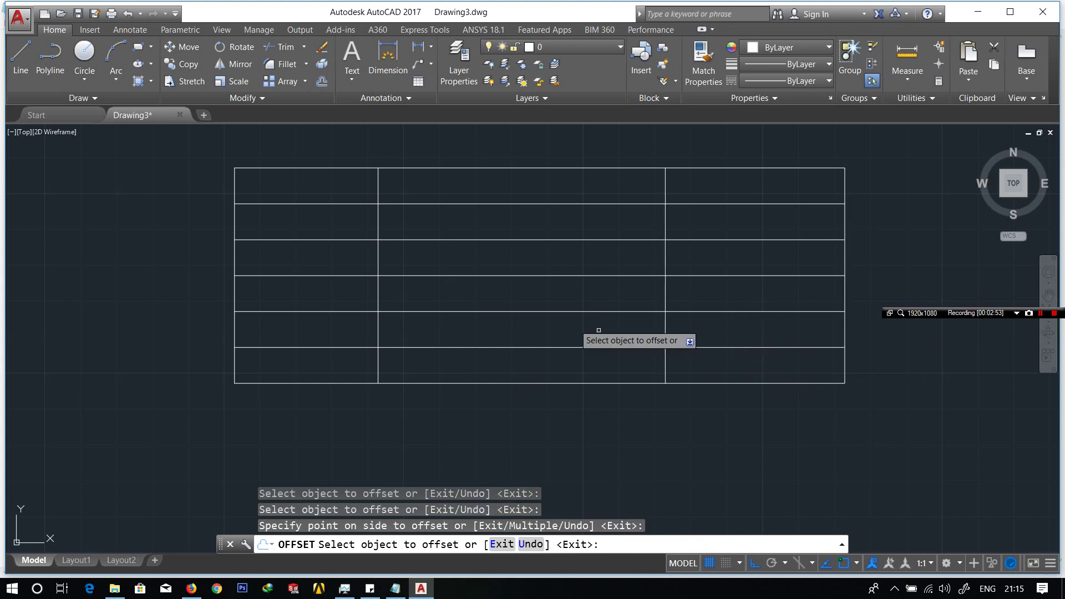
left_click(279, 48)
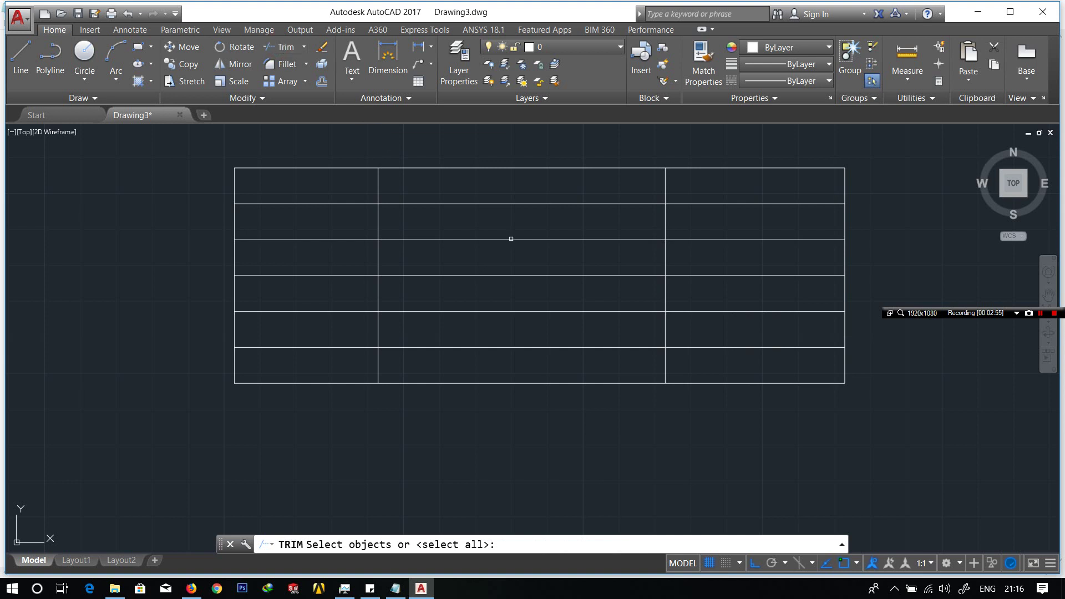
Trim away the two top-row column dividers and the right column's lowest horizontal line
left_click(744, 353)
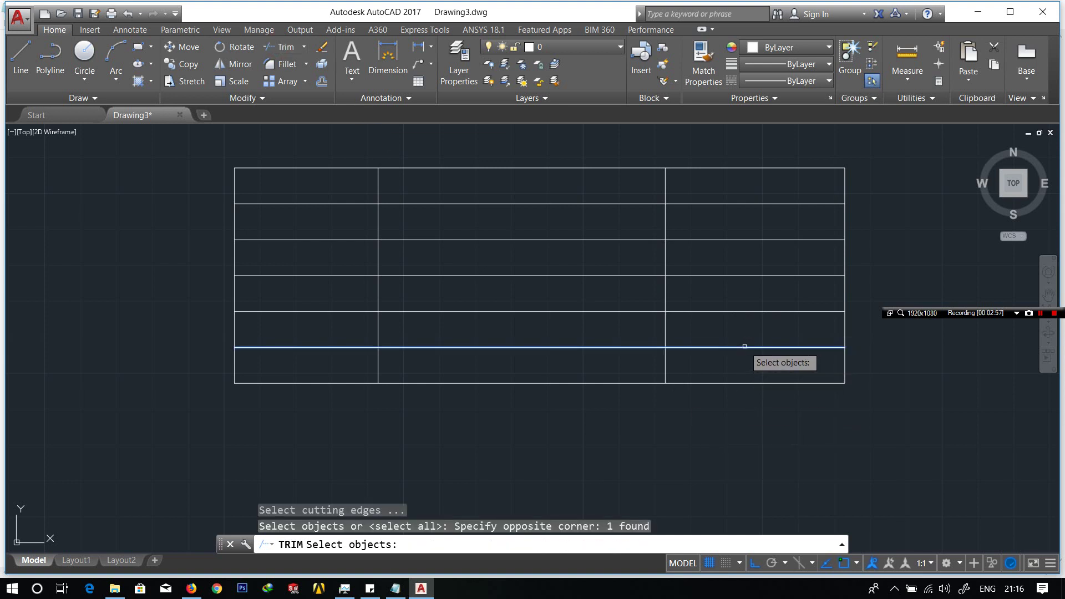
left_click(279, 49)
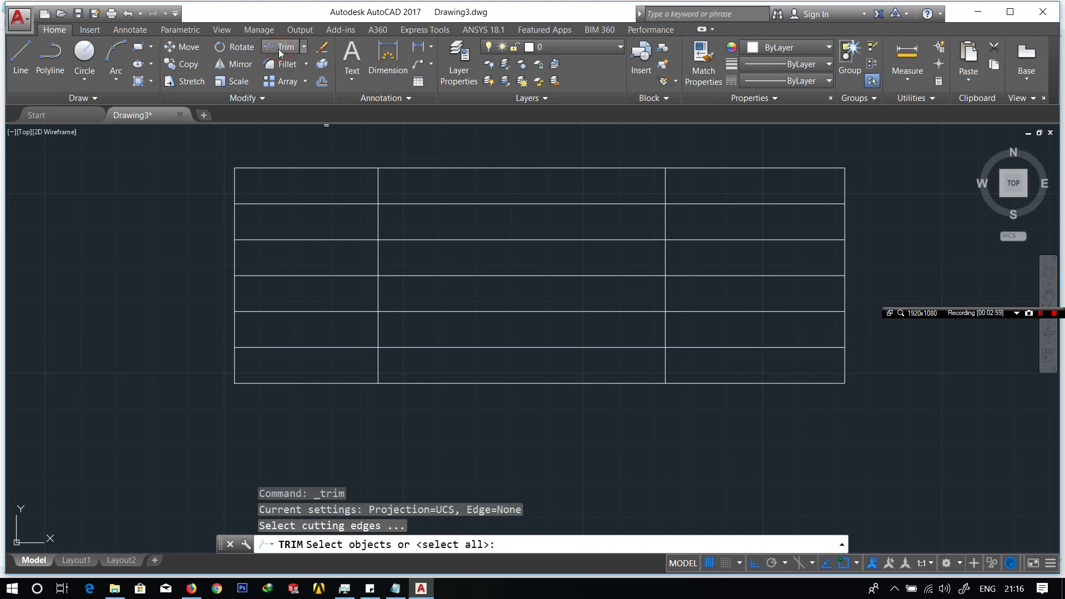
key("Return")
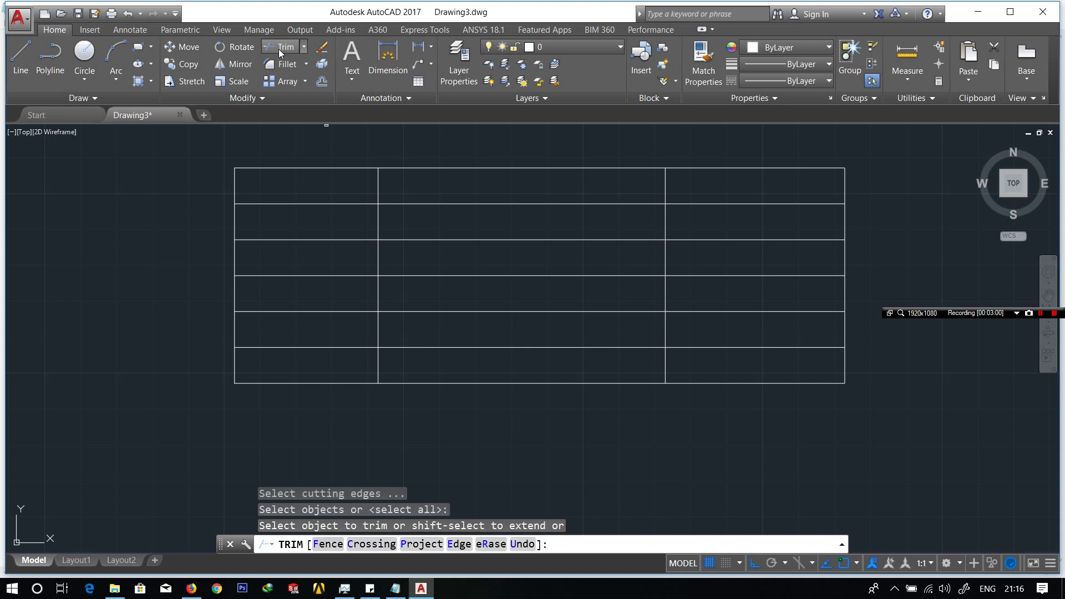
left_click(700, 348)
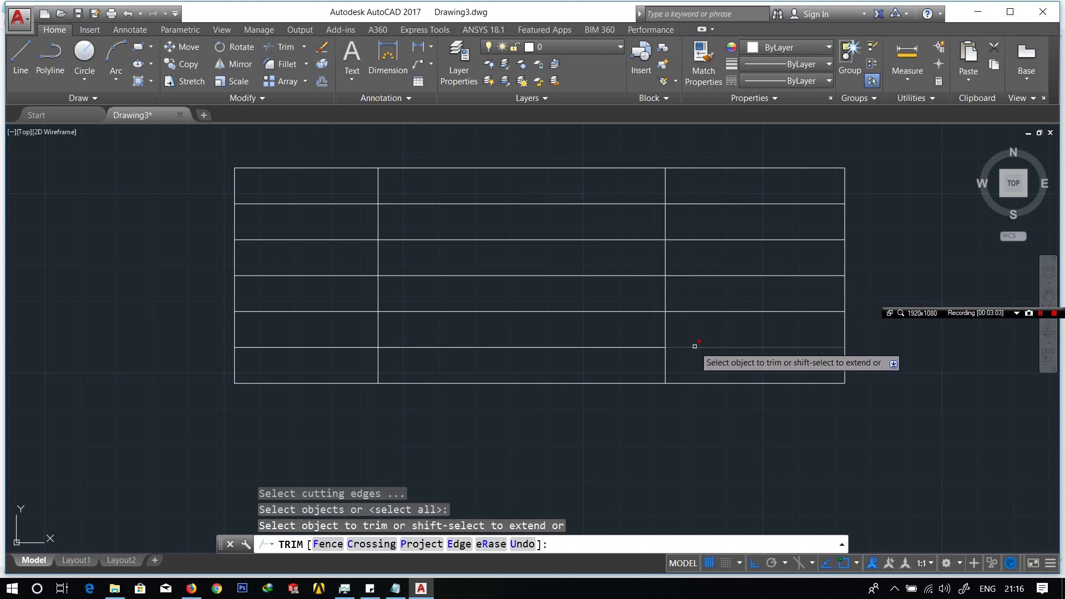
left_click(665, 182)
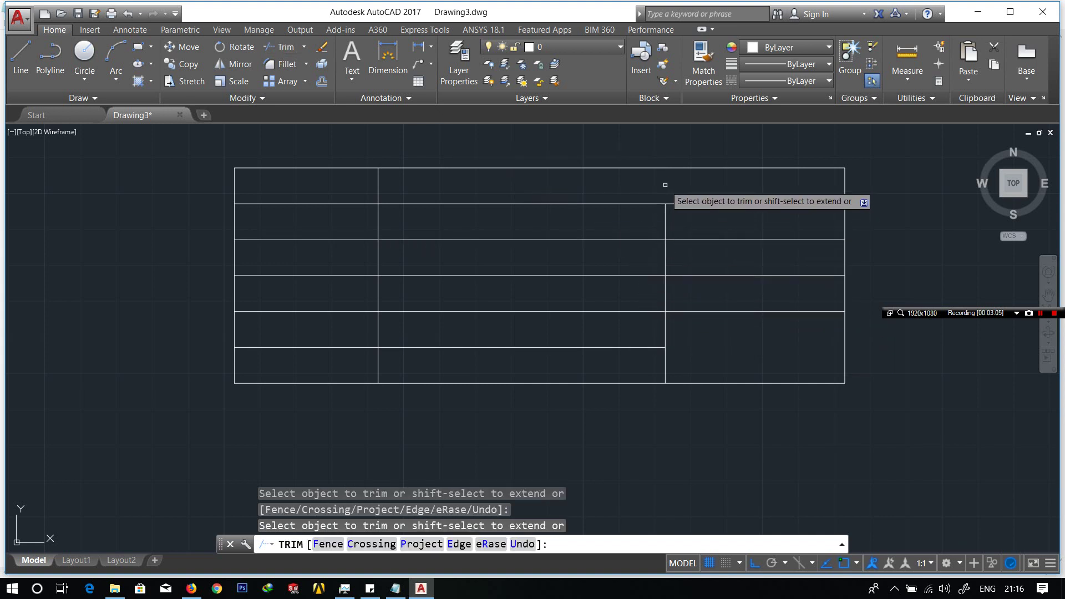
left_click(377, 183)
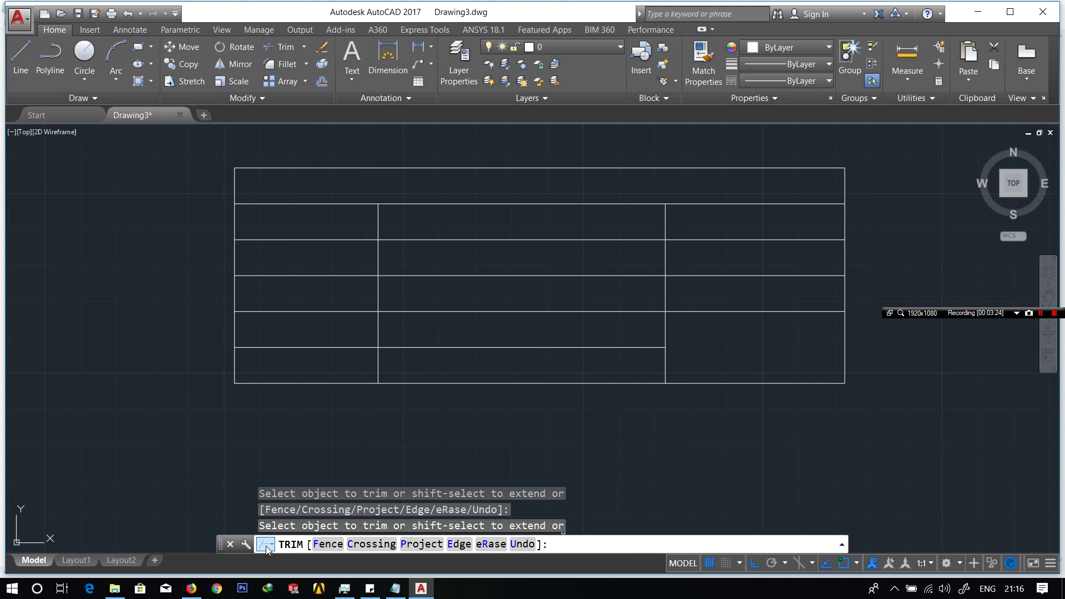
key("Escape")
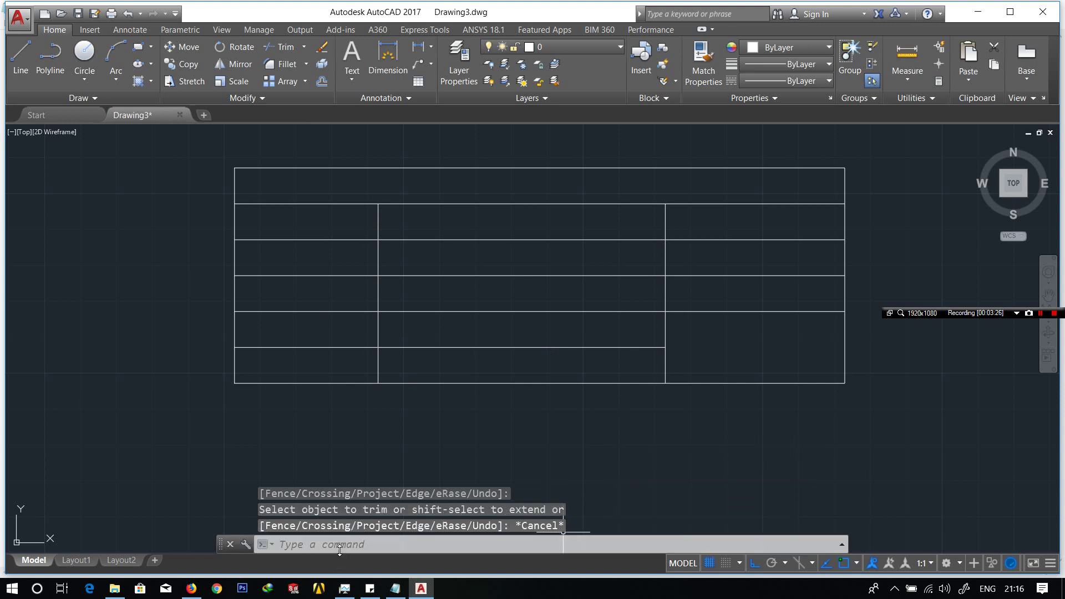
Place single-line text 'PROJECTION' at height 6, rotation 0, in the top row
left_click(342, 546)
type("tex")
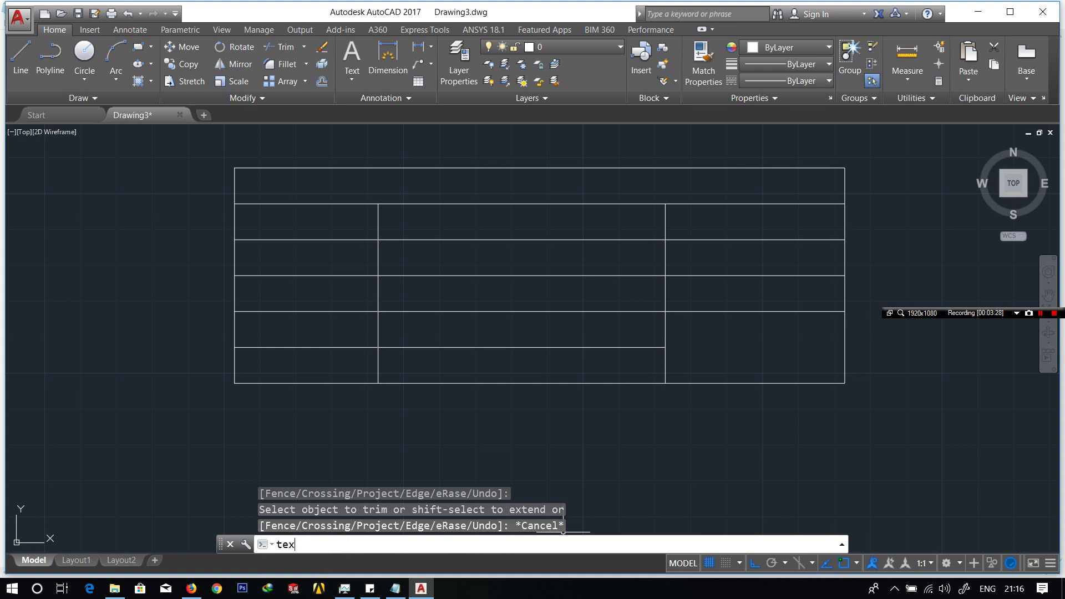
type("t")
key("Return")
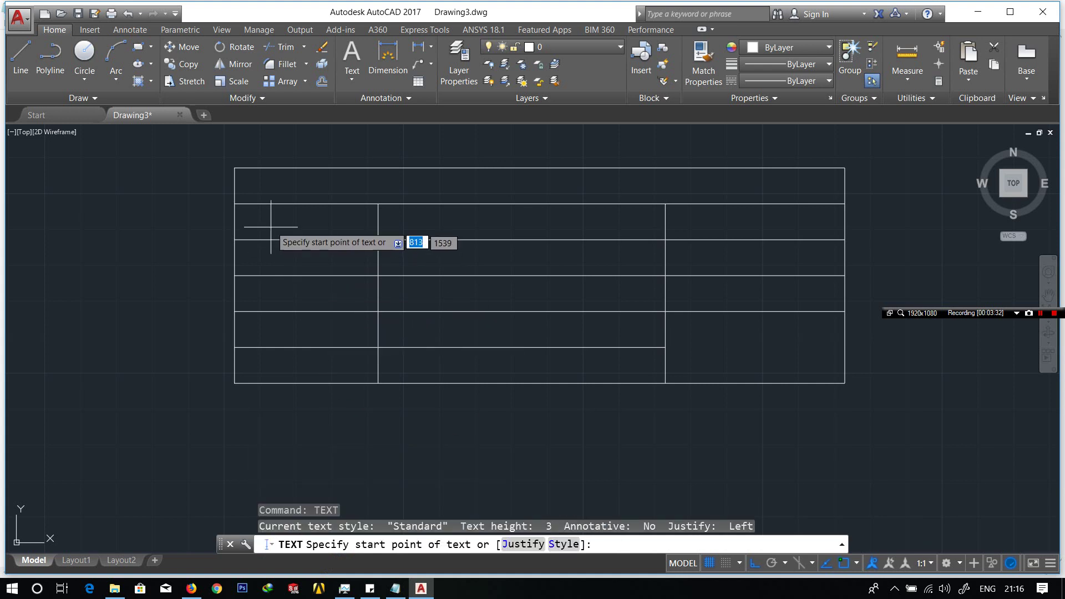
left_click(392, 203)
type("6")
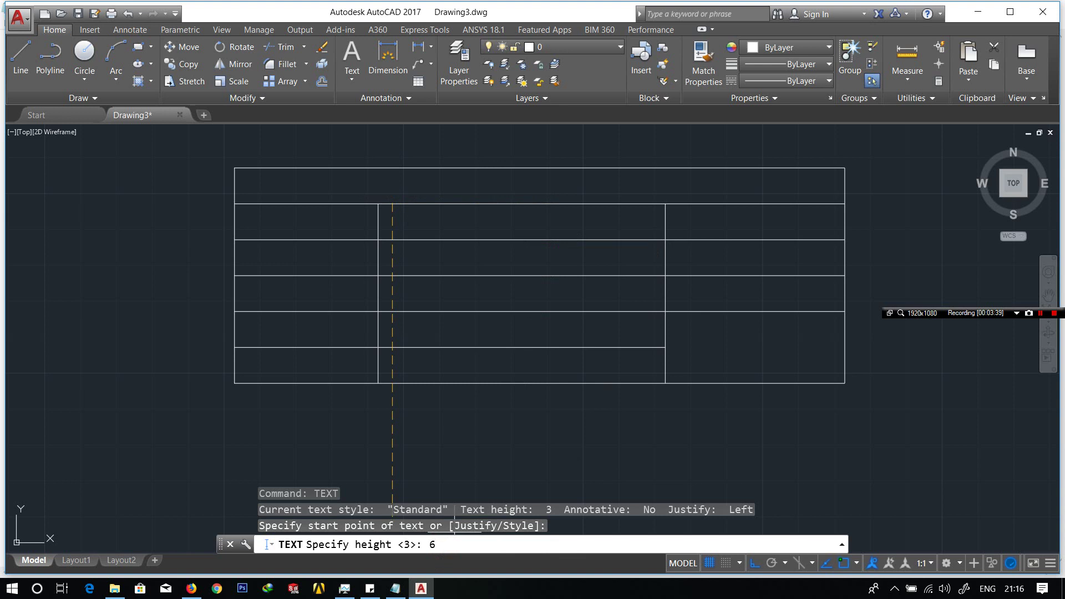
key("Return")
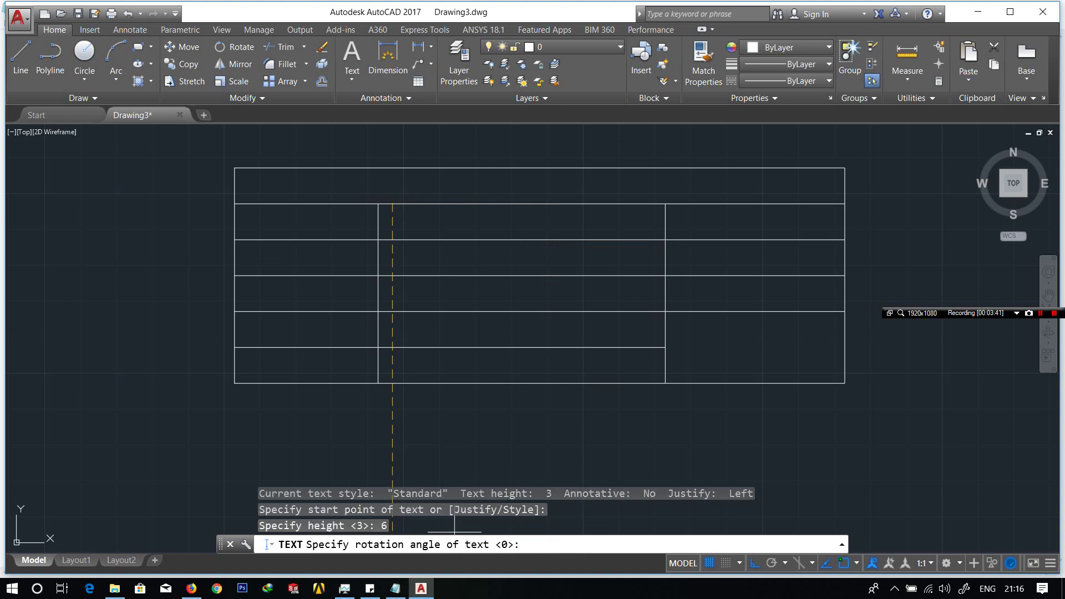
type("0")
key("Return")
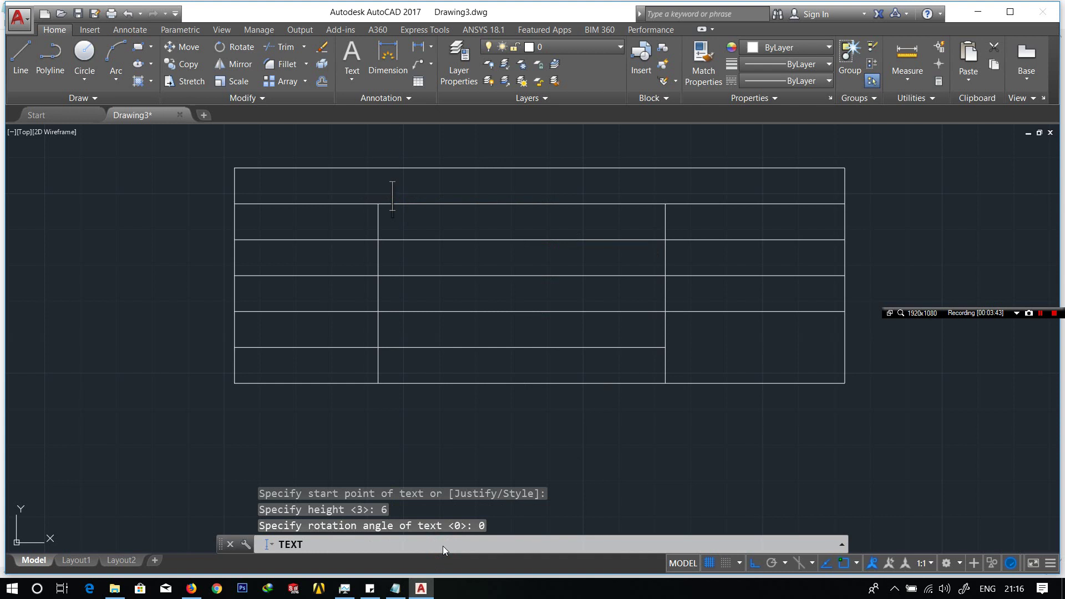
type("P")
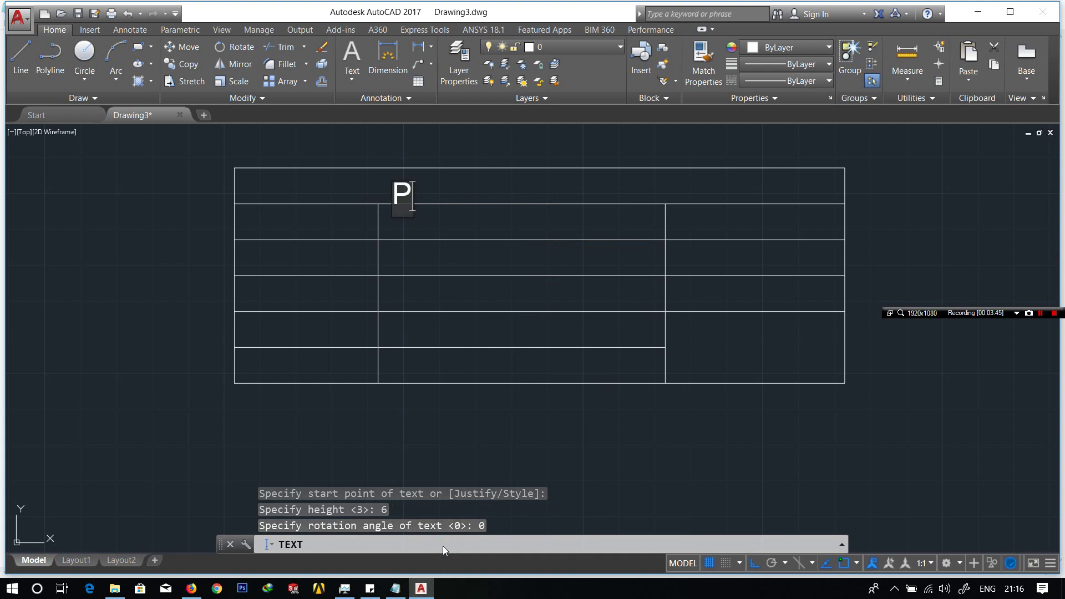
type("ROJEC")
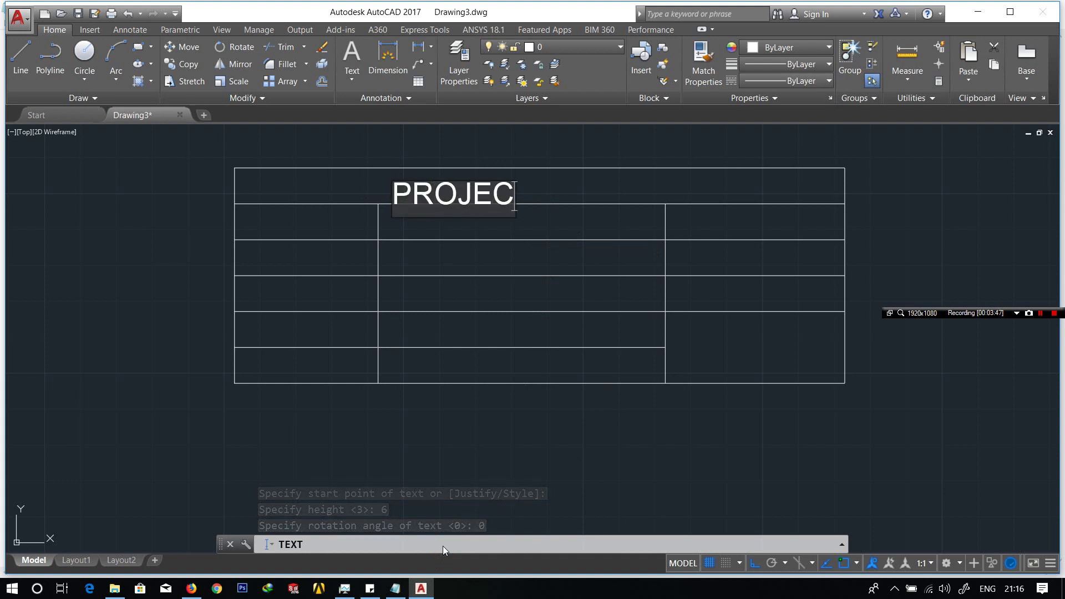
type("TION")
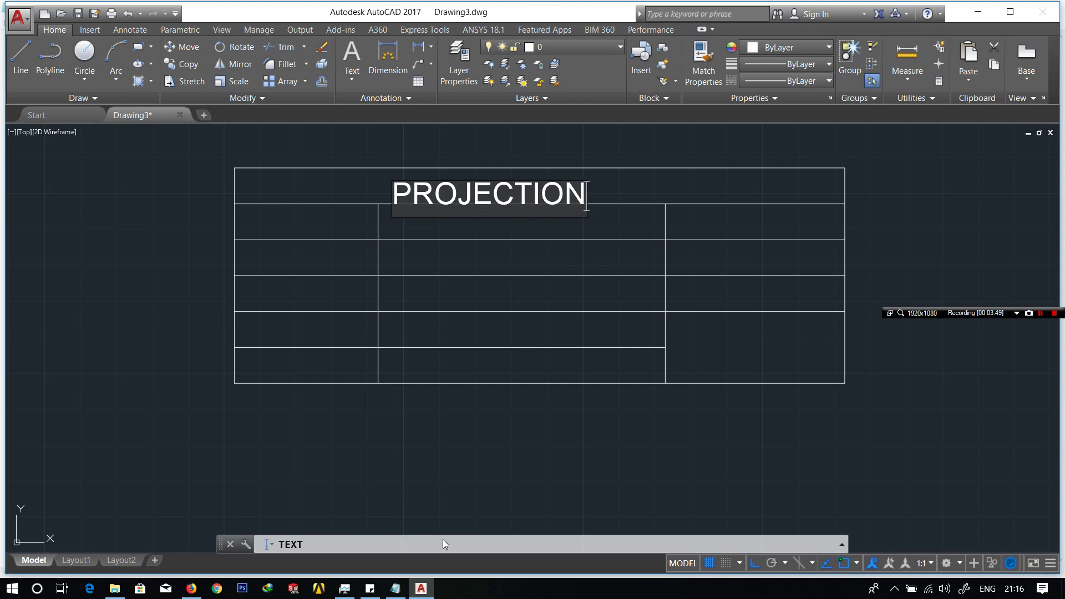
left_click(872, 239)
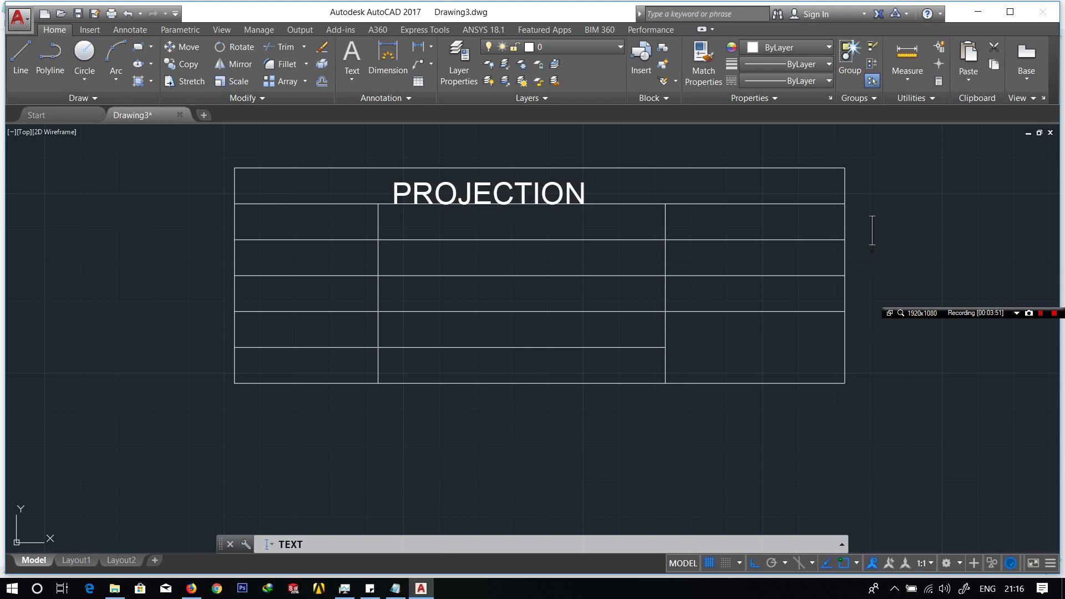
key("Escape")
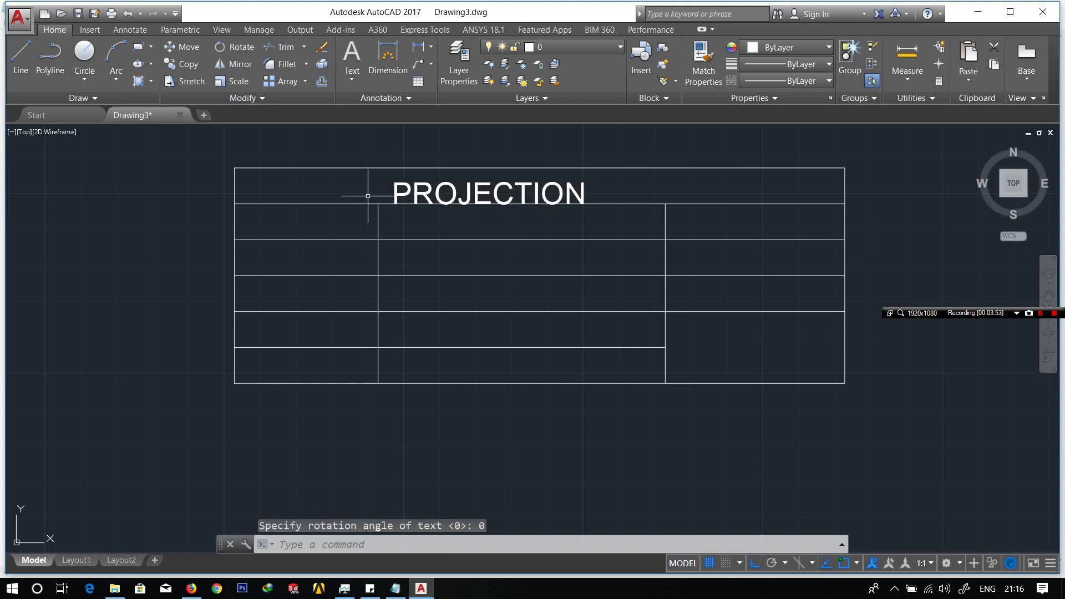
Move the PROJECTION heading, with Ortho off, so it sits centred in the top header row
left_click(188, 47)
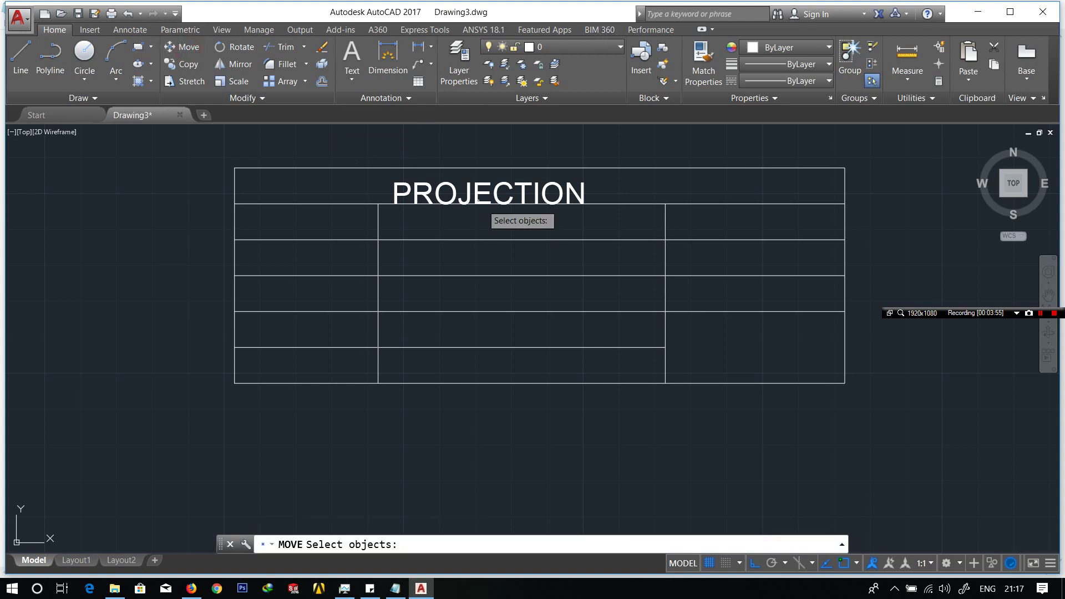
left_click(485, 194)
left_click(427, 197)
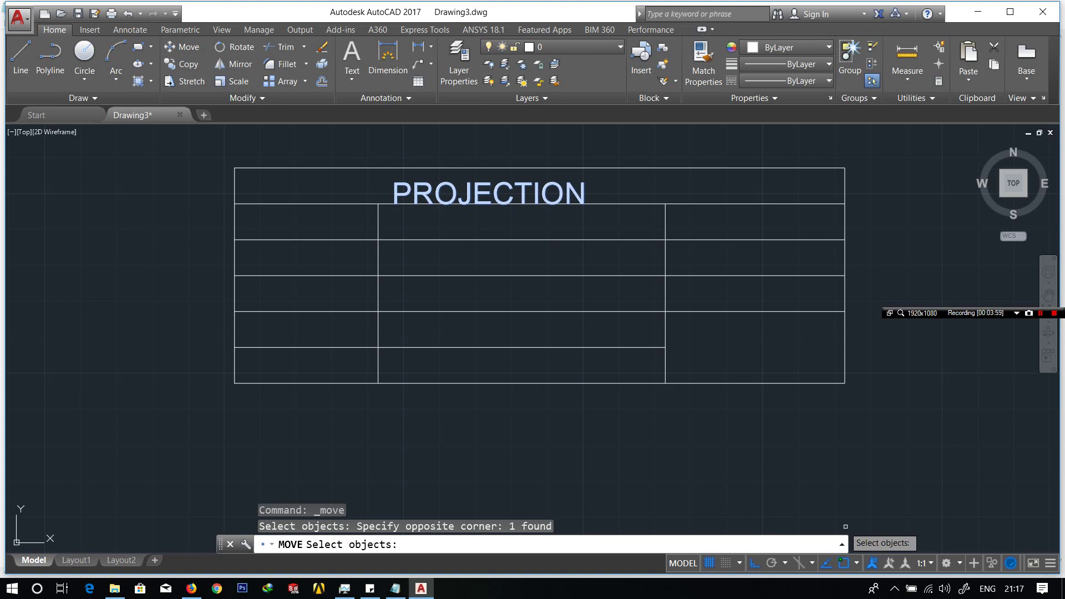
key("Return")
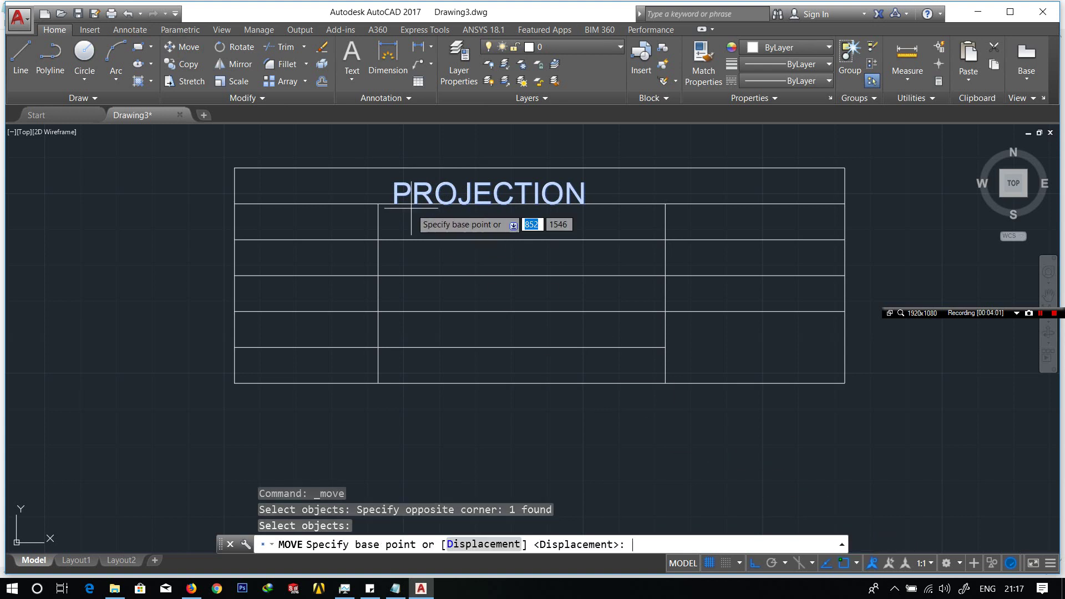
left_click(361, 185)
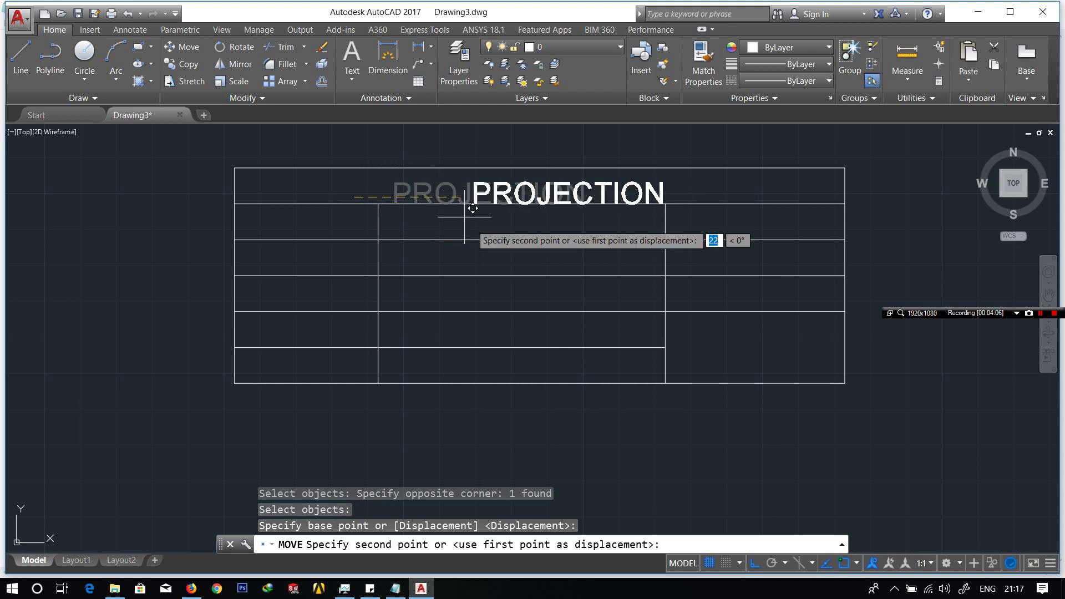
left_click(755, 564)
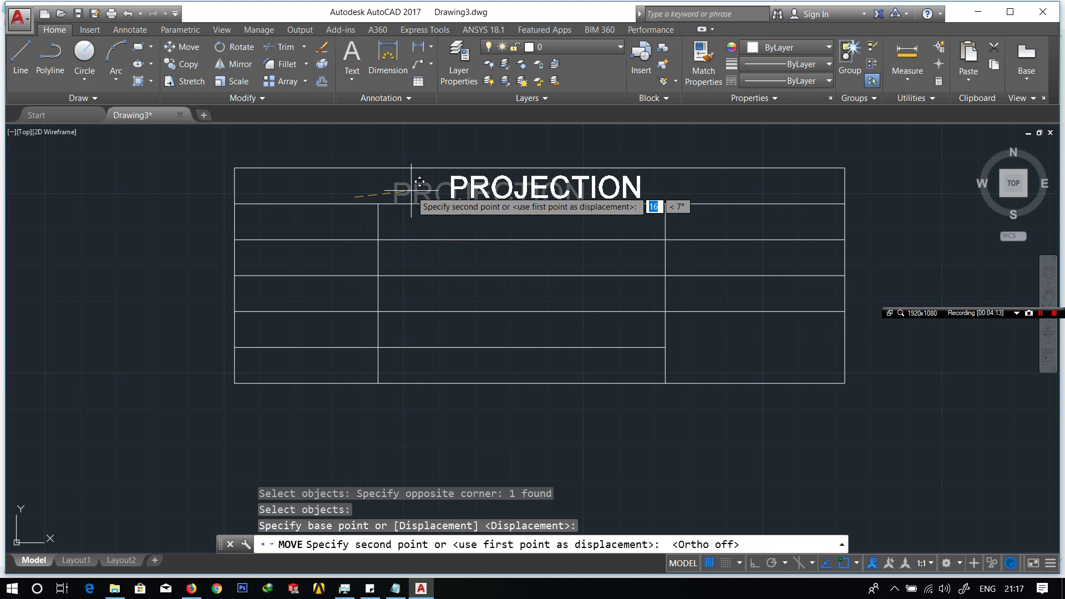
left_click(411, 190)
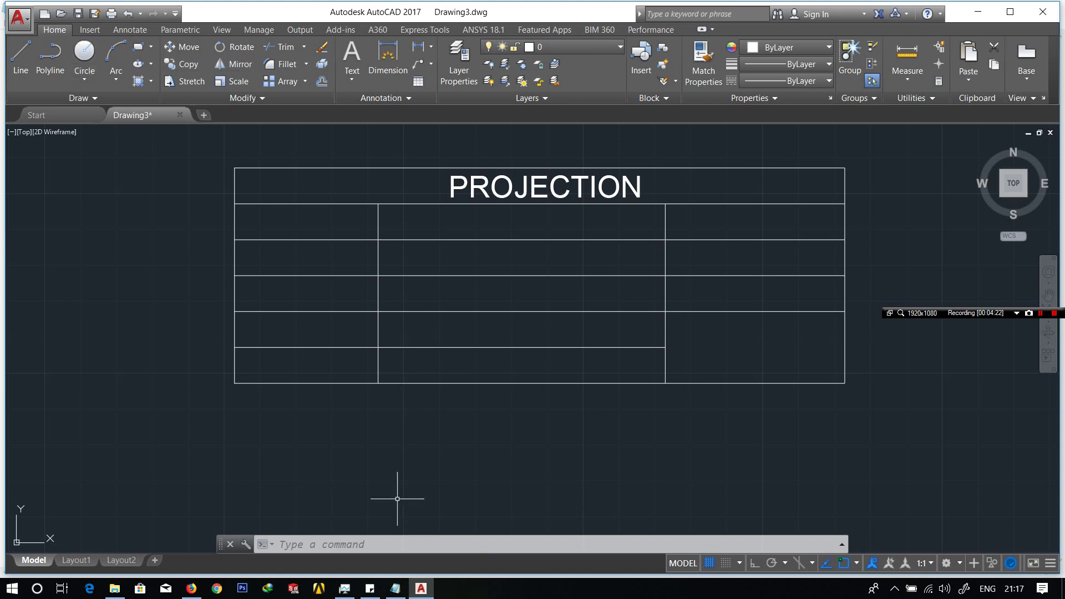
left_click(389, 545)
type("TEX")
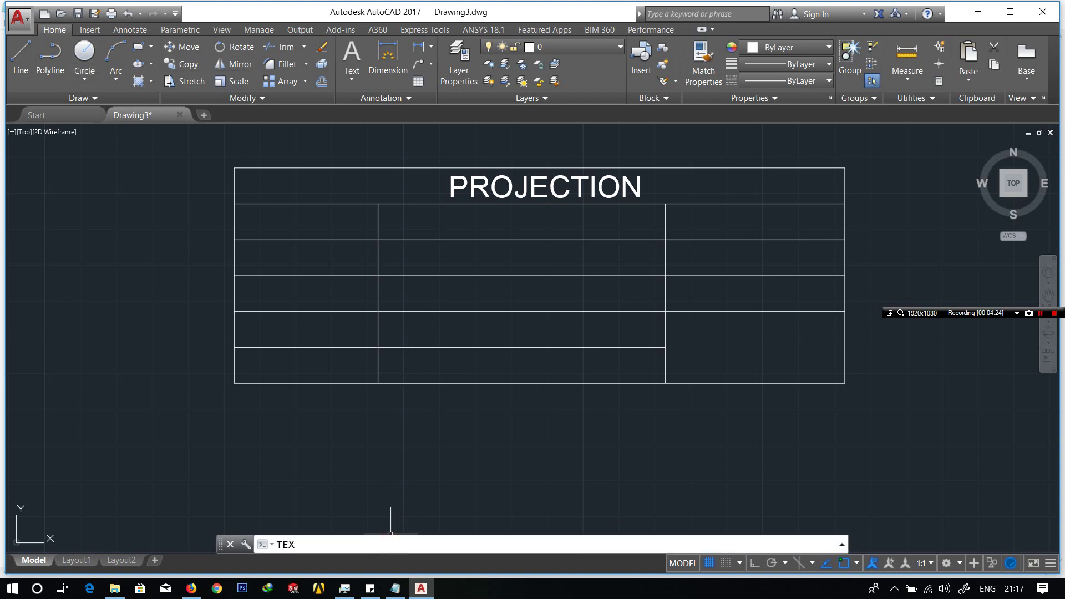
type("T")
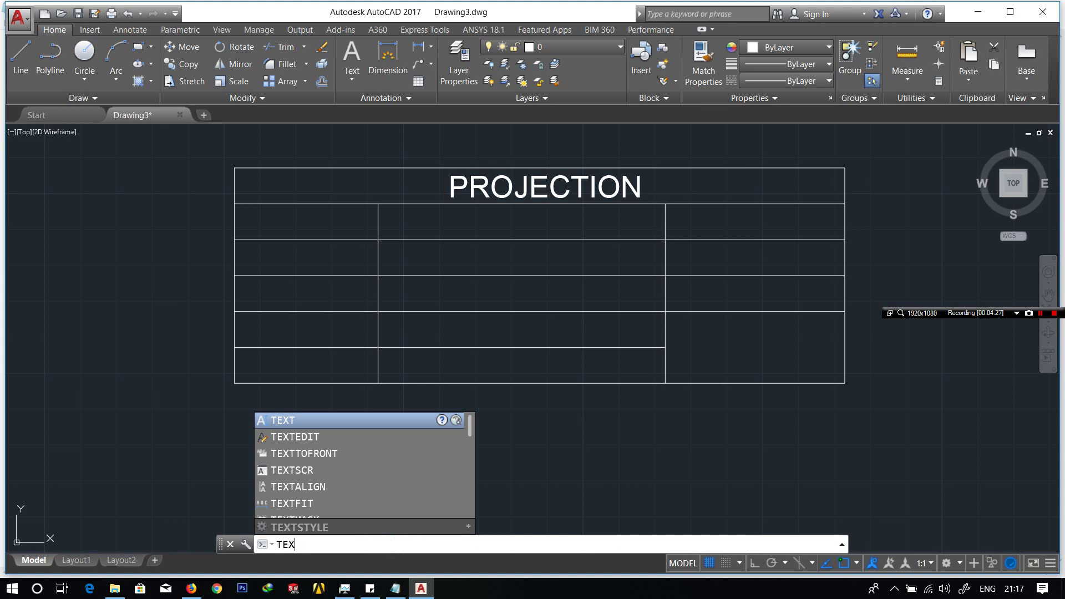
Copy PROJECTION into three right-column cells and the second and fourth left-column cells
key("Return")
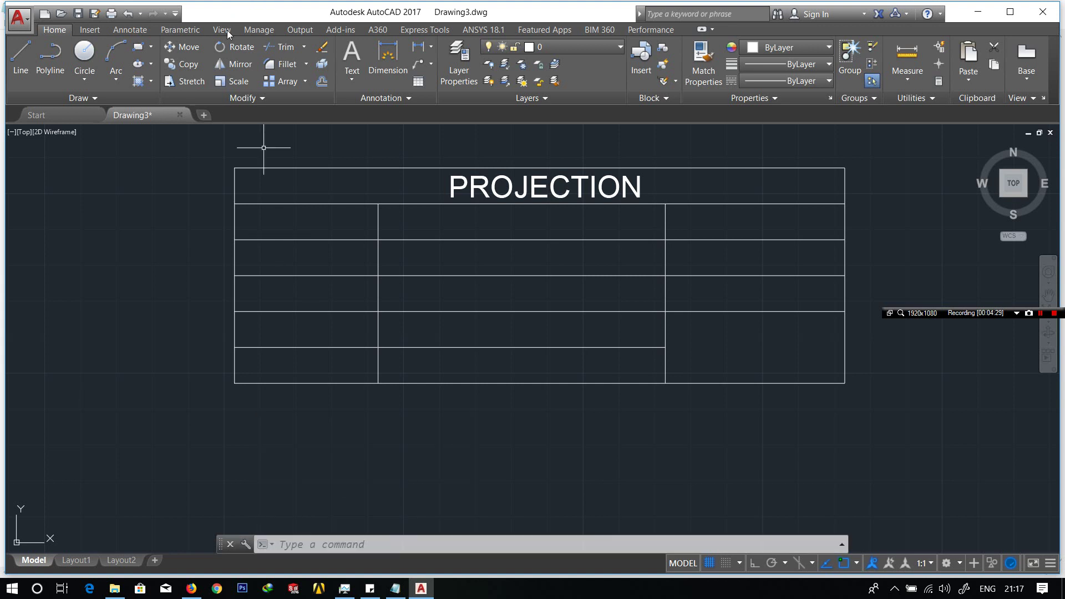
left_click(194, 66)
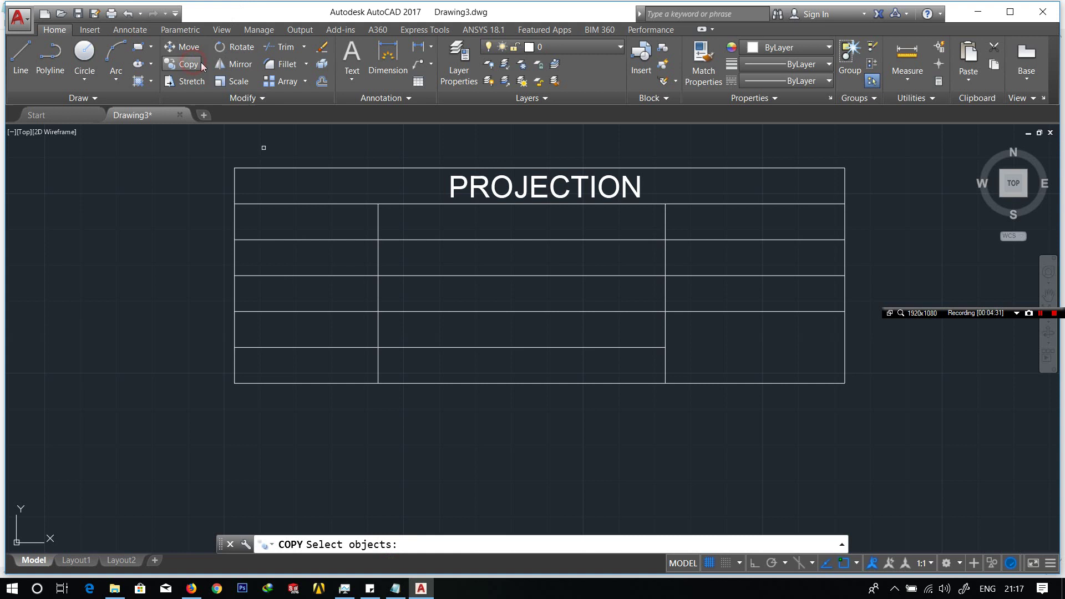
left_click(522, 191)
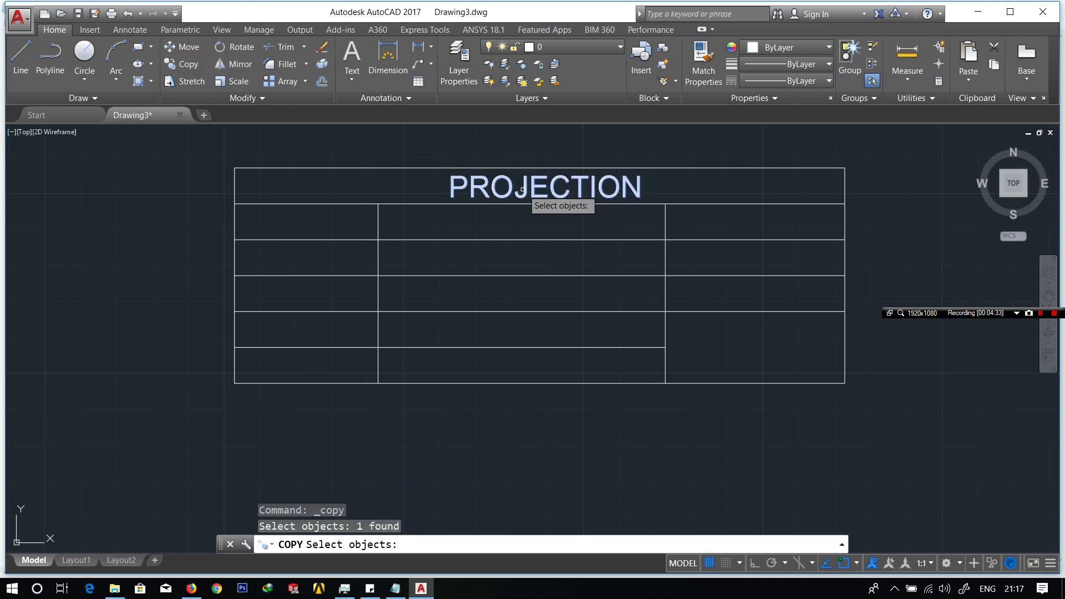
key("Return")
left_click(412, 188)
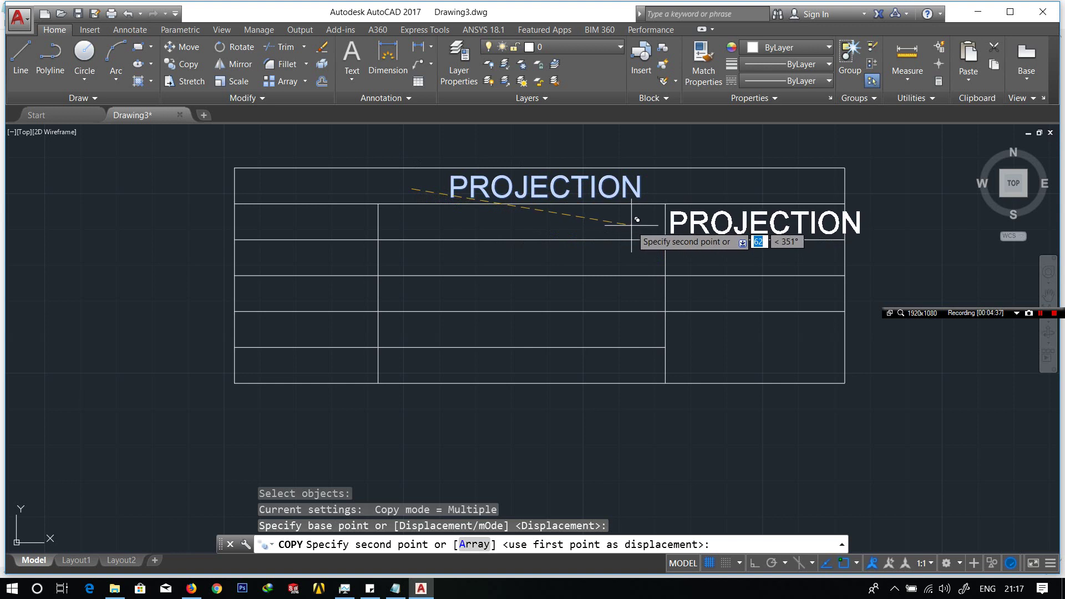
left_click(631, 225)
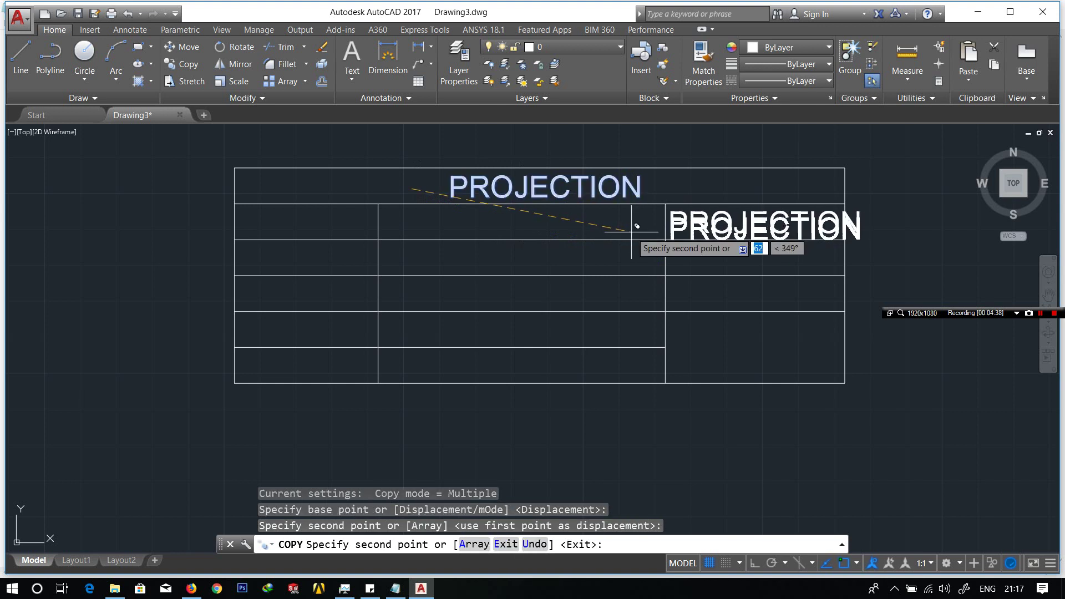
left_click(632, 258)
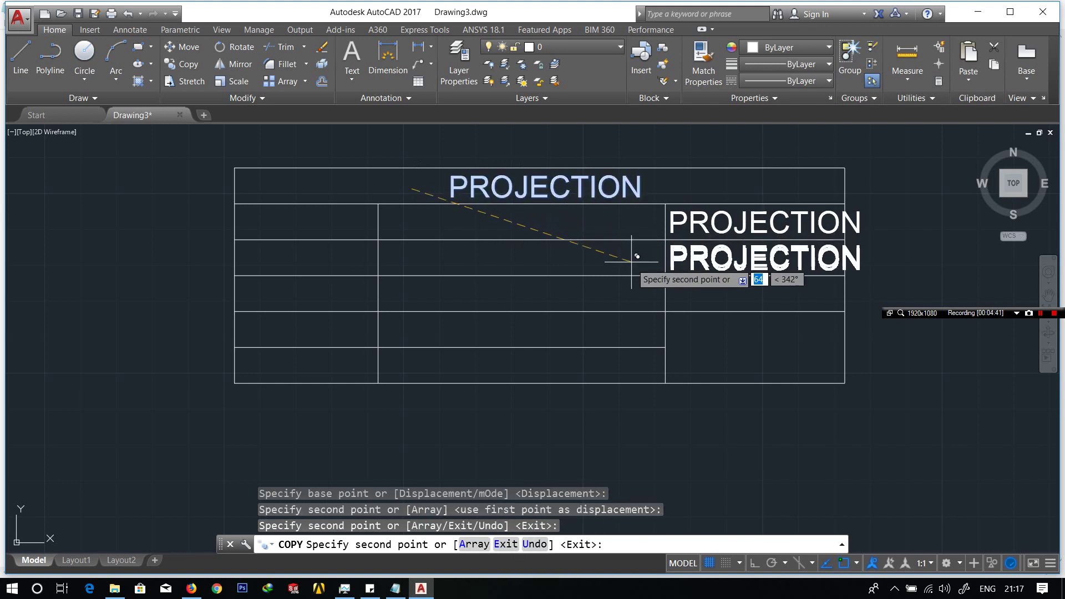
left_click(632, 293)
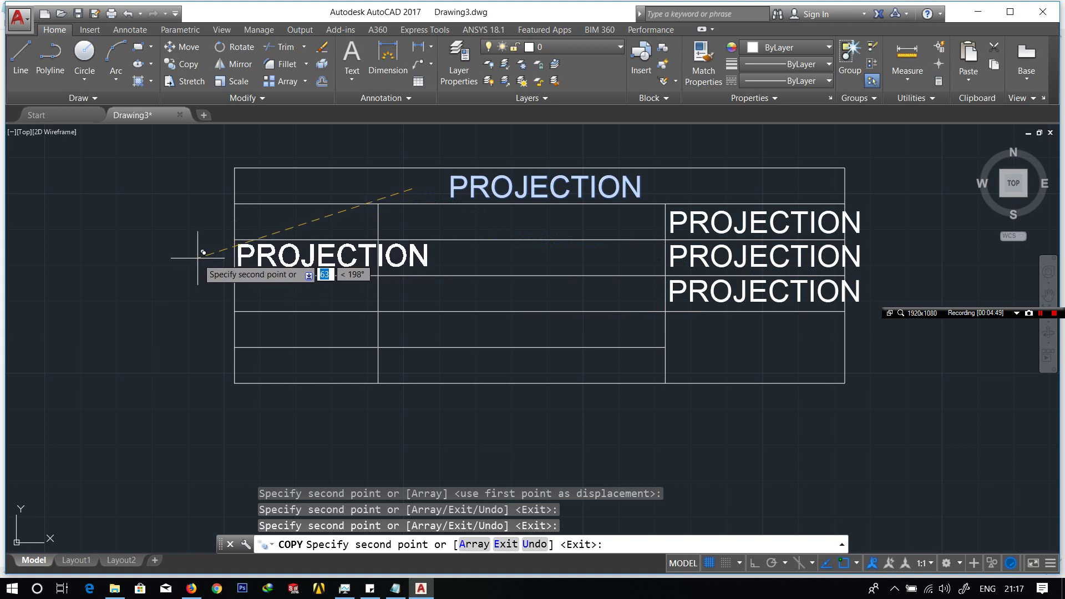
left_click(203, 253)
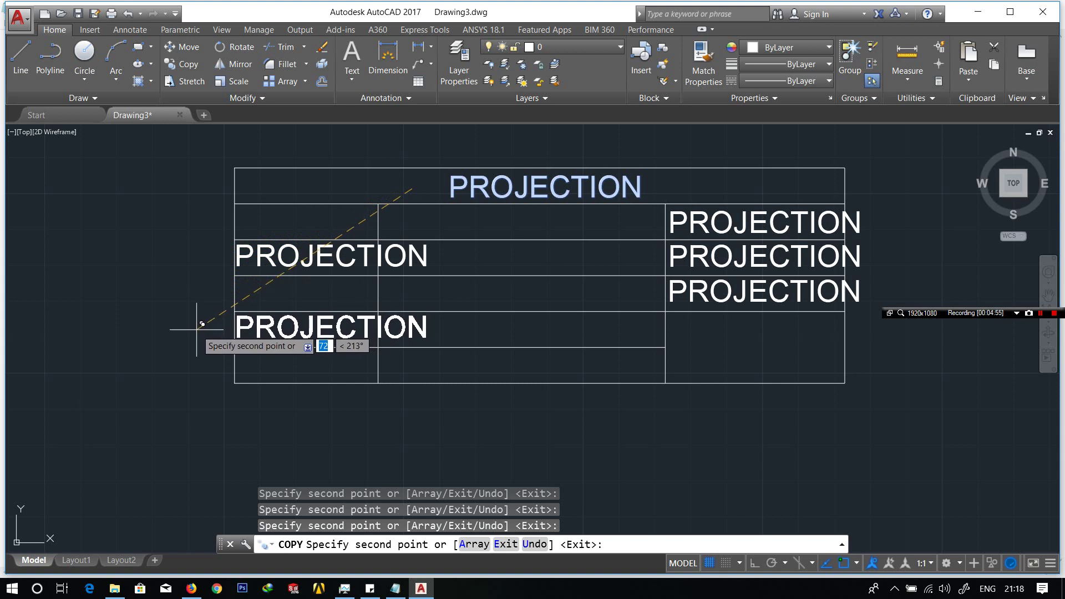
left_click(203, 324)
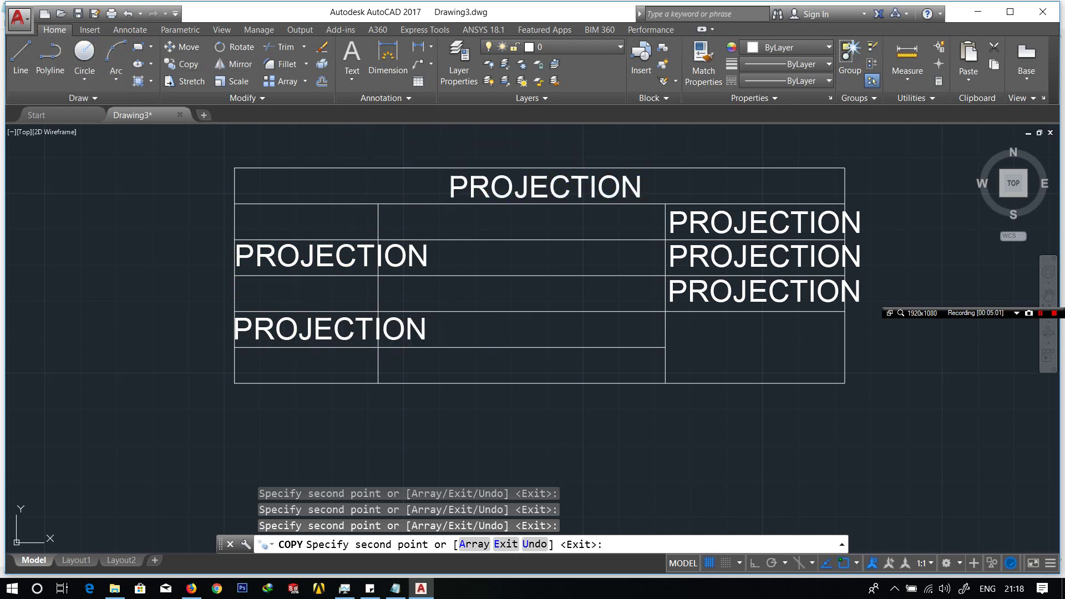
key("Escape")
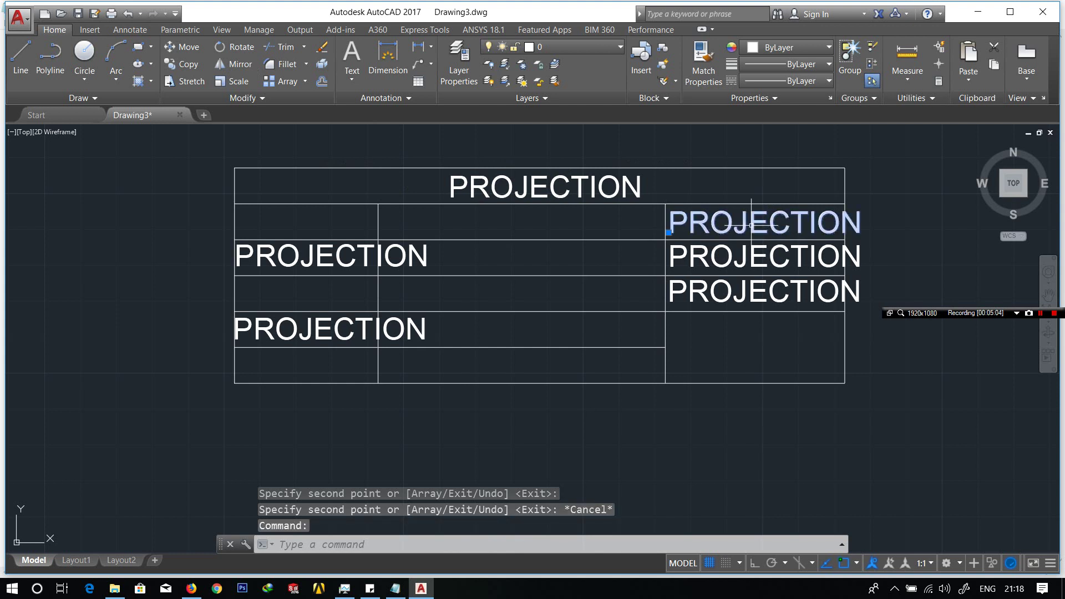
Relabel the three right-column PROJECTION copies as EX. NO., DATE and SCALE
double_click(753, 229)
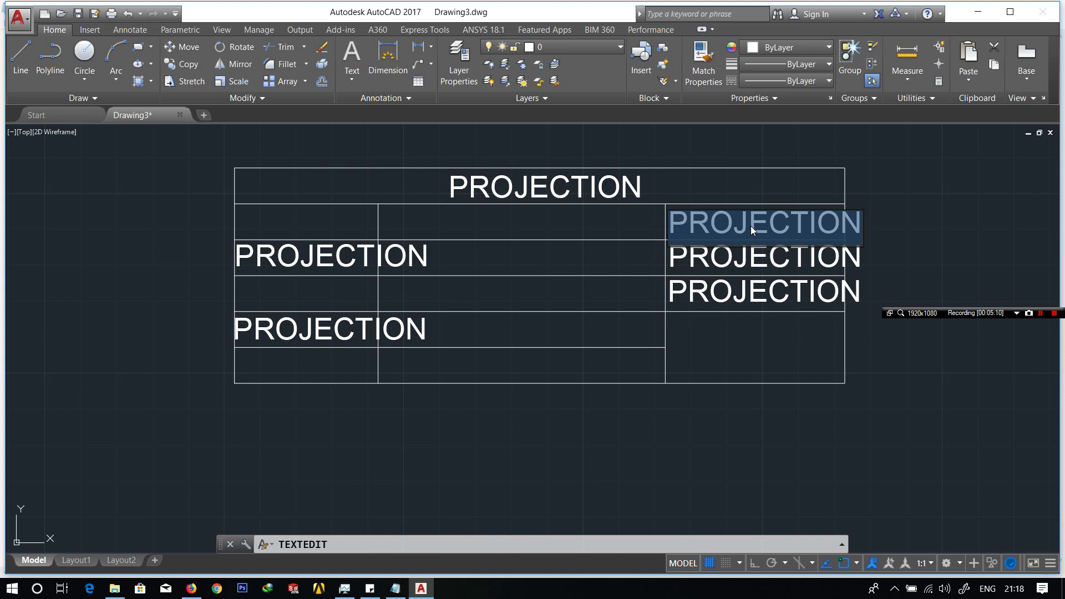
type("EX. N")
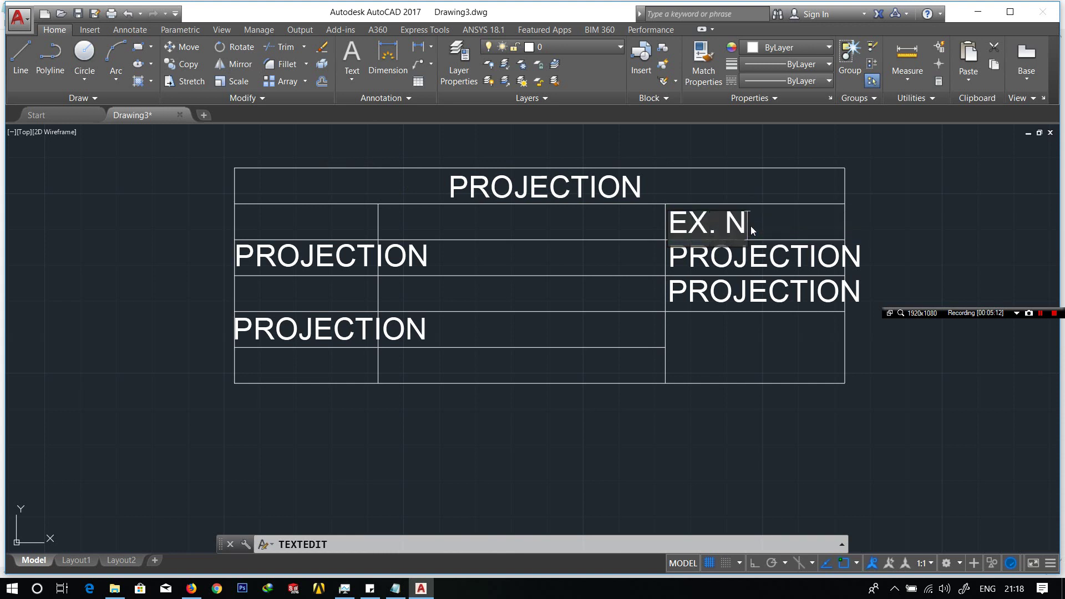
type("O.")
left_click(884, 209)
left_click(770, 257)
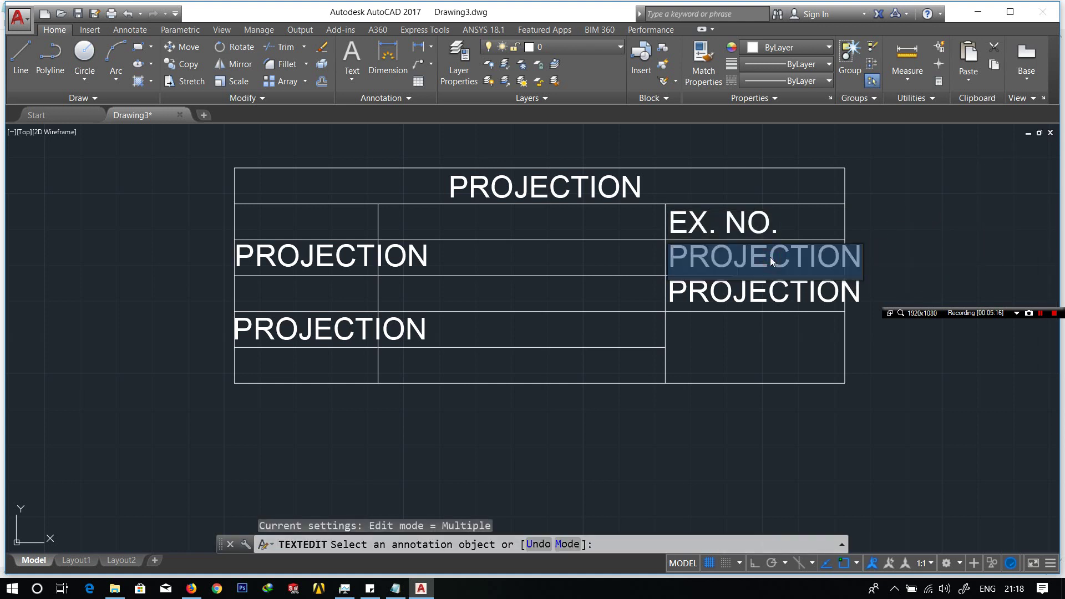
type("DA")
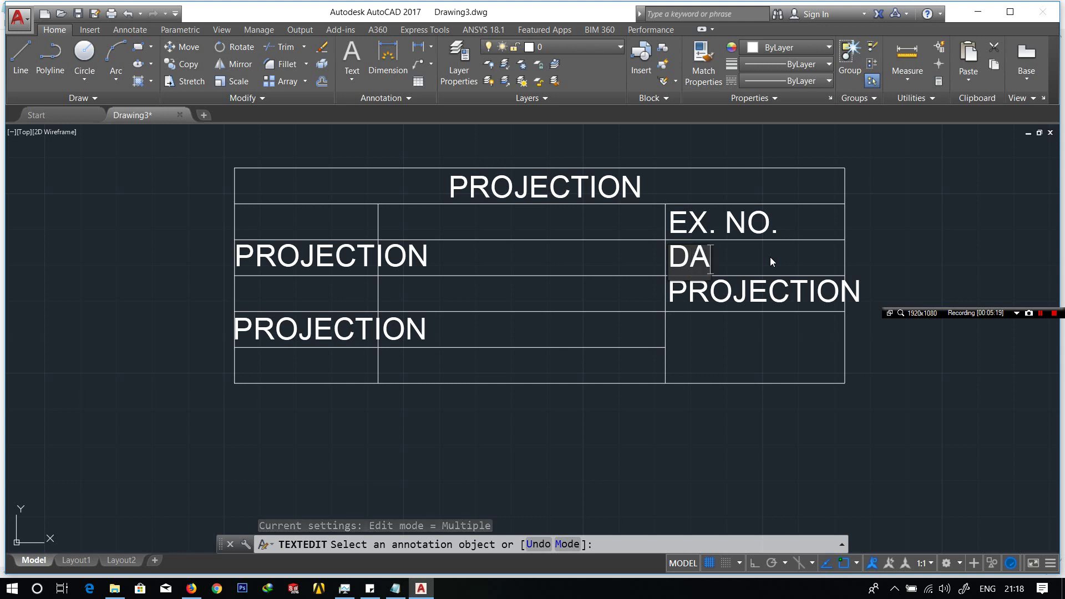
type("TE")
left_click(770, 258)
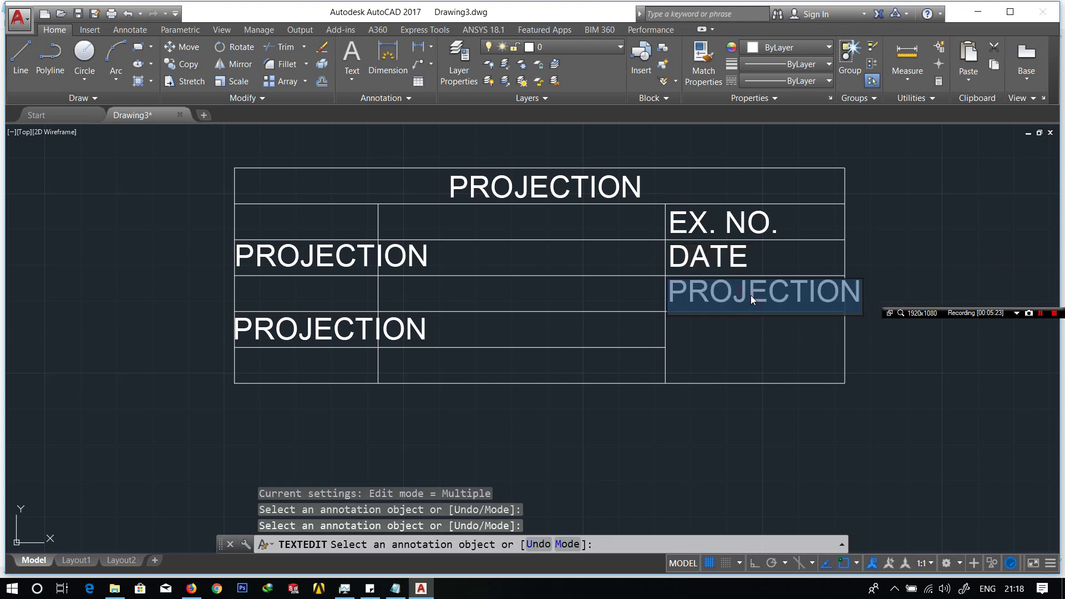
type("SCALE")
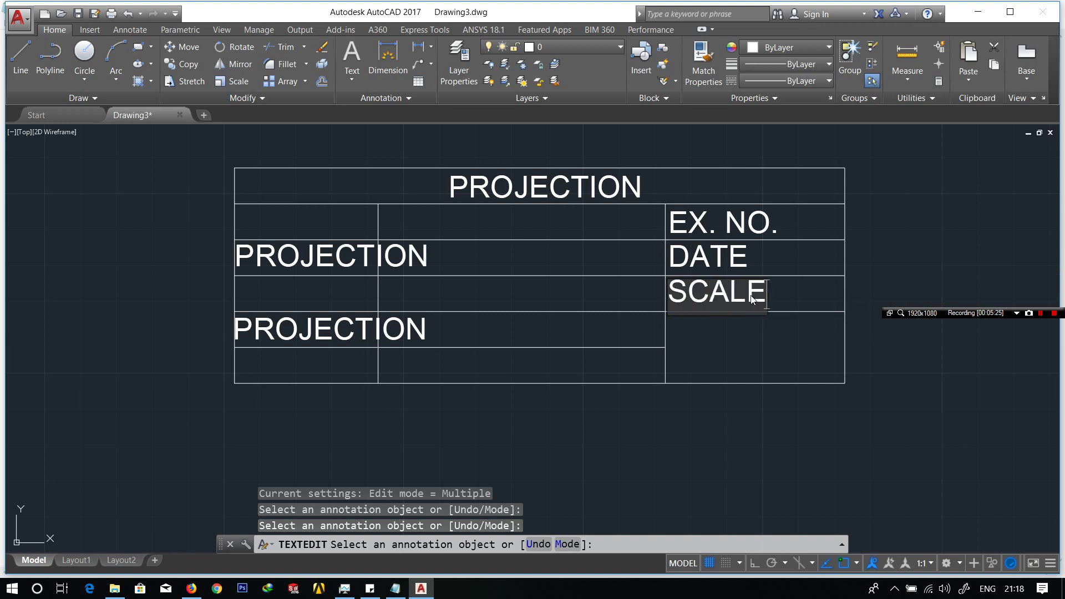
left_click(812, 280)
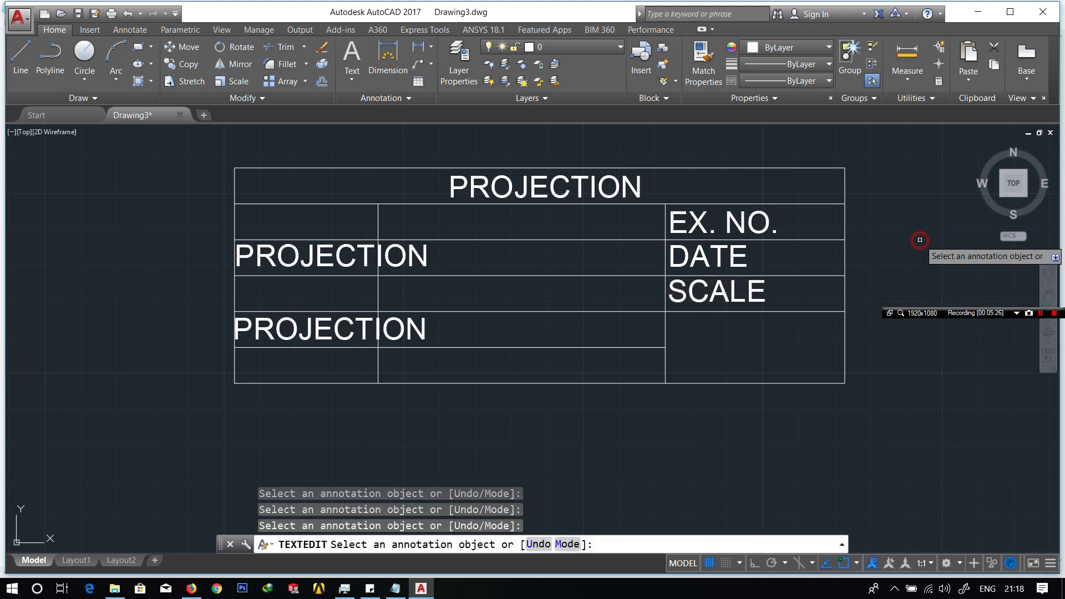
Relabel the two left-column PROJECTION copies as NAME and MARKS
left_click(311, 258)
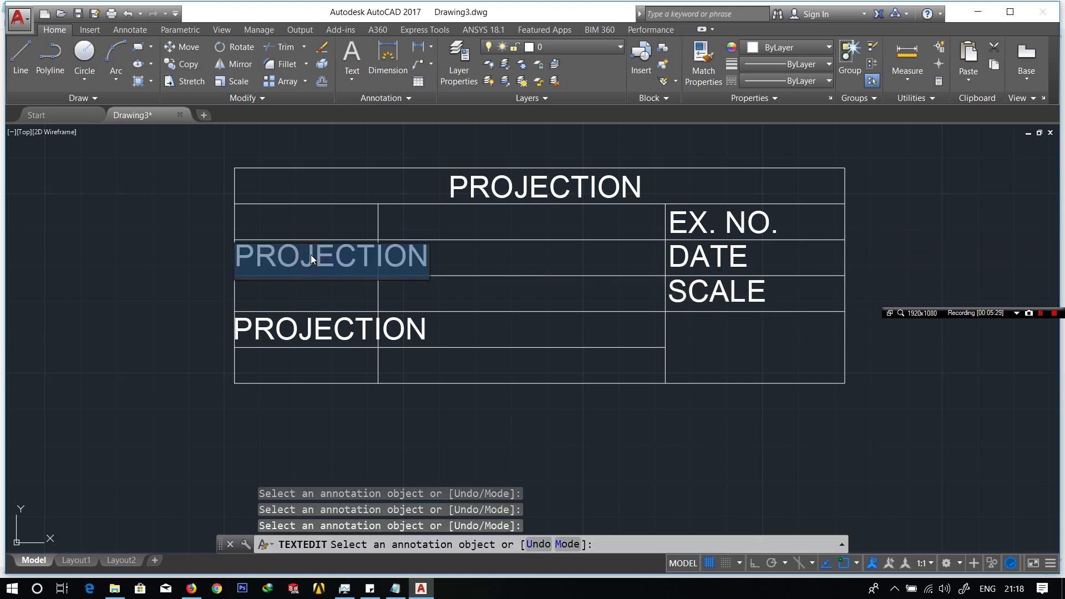
type("NAME")
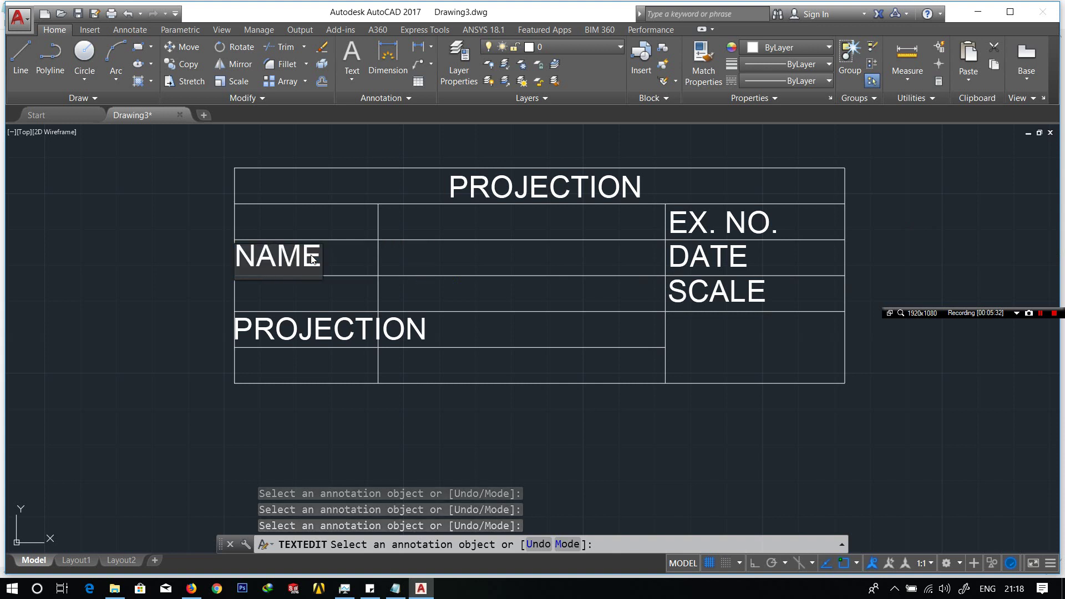
left_click(311, 322)
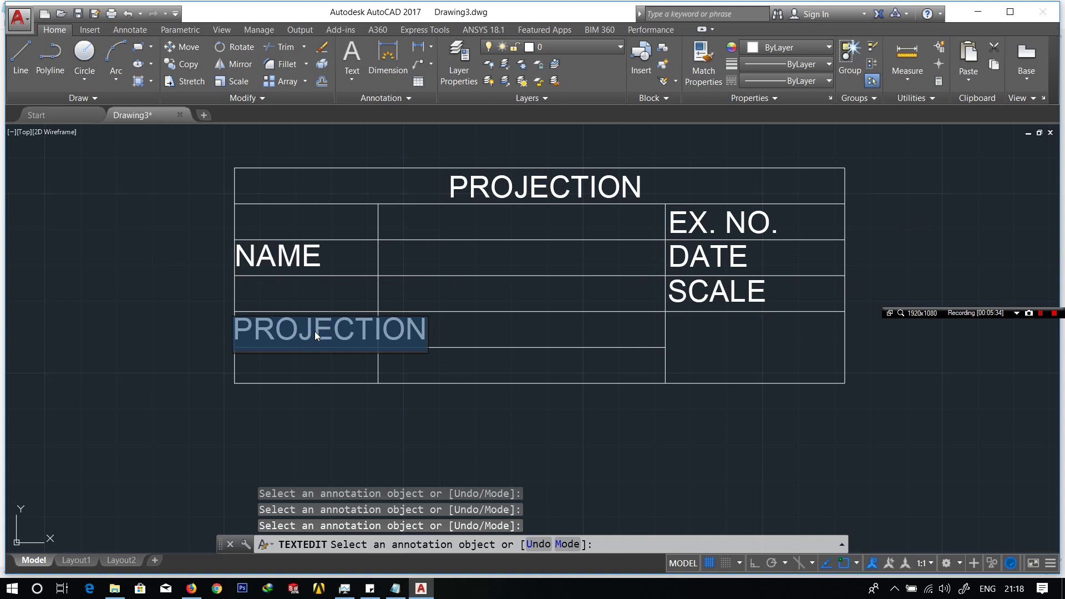
type("MAR")
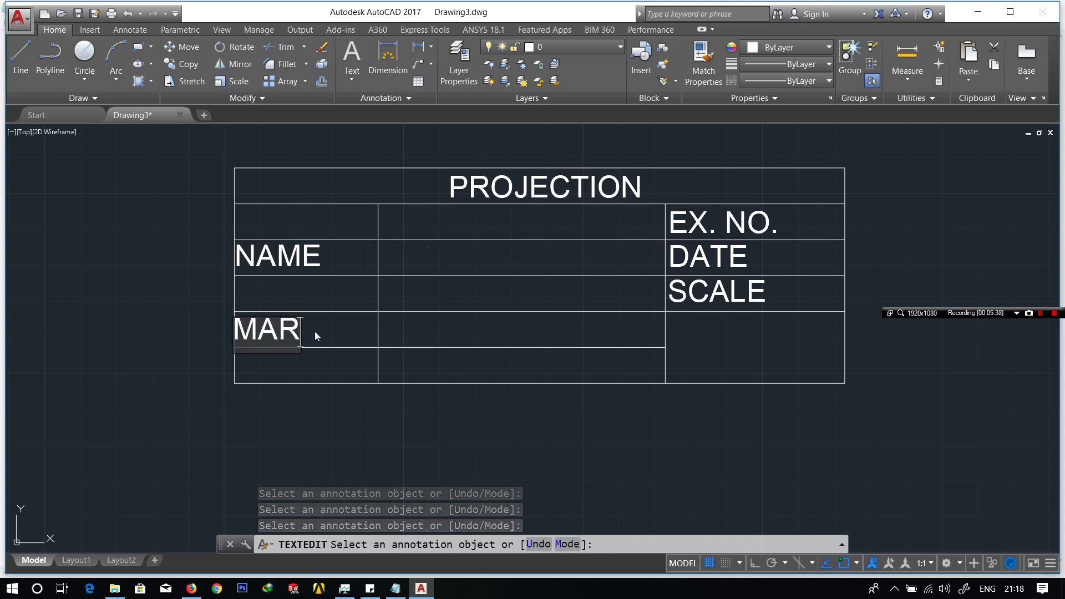
type("KS")
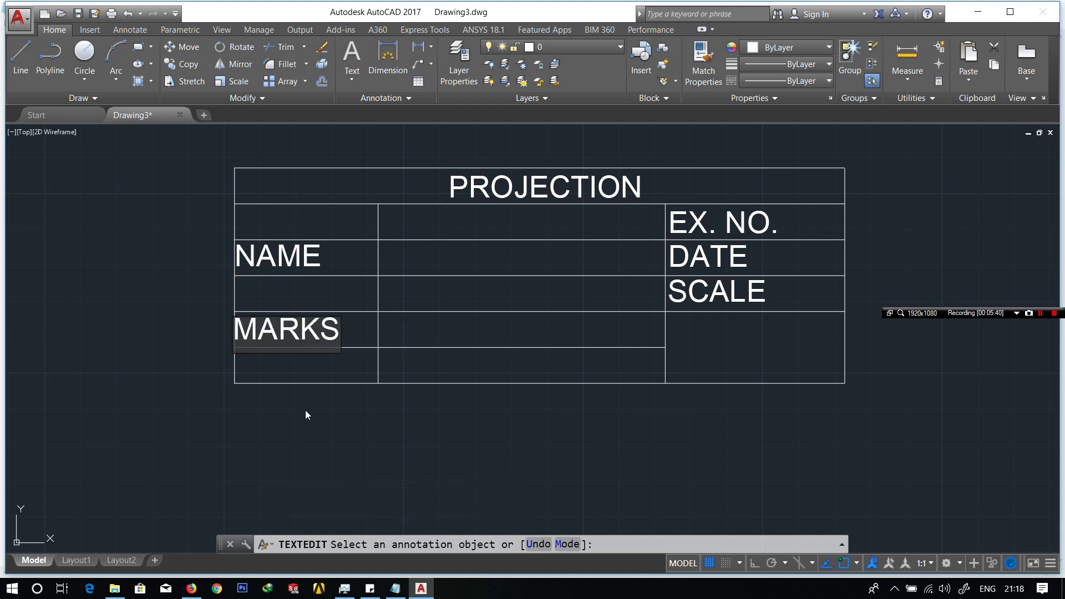
left_click(305, 410)
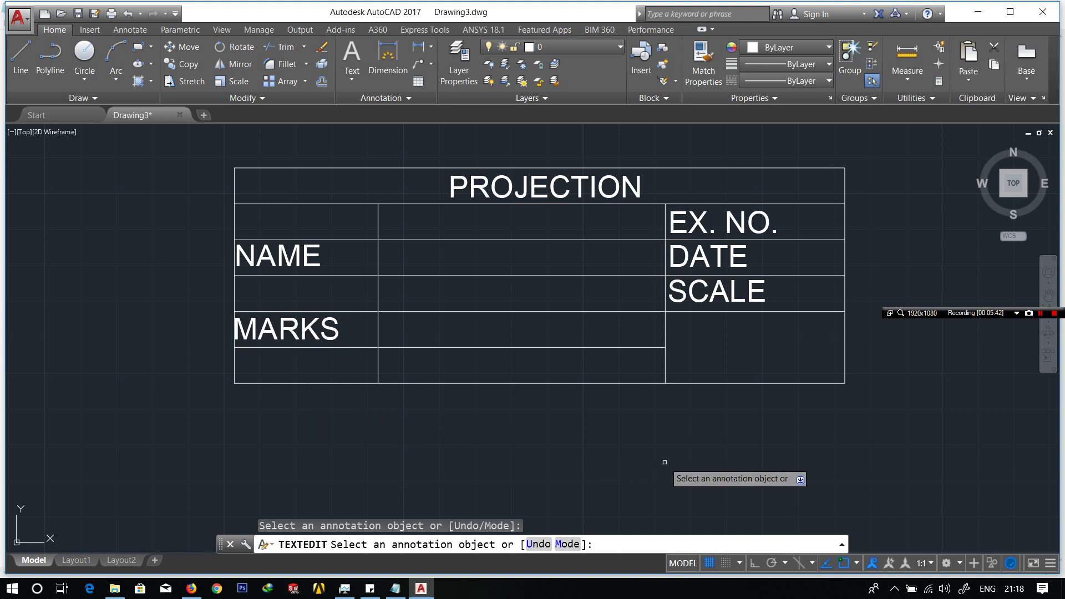
key("Escape")
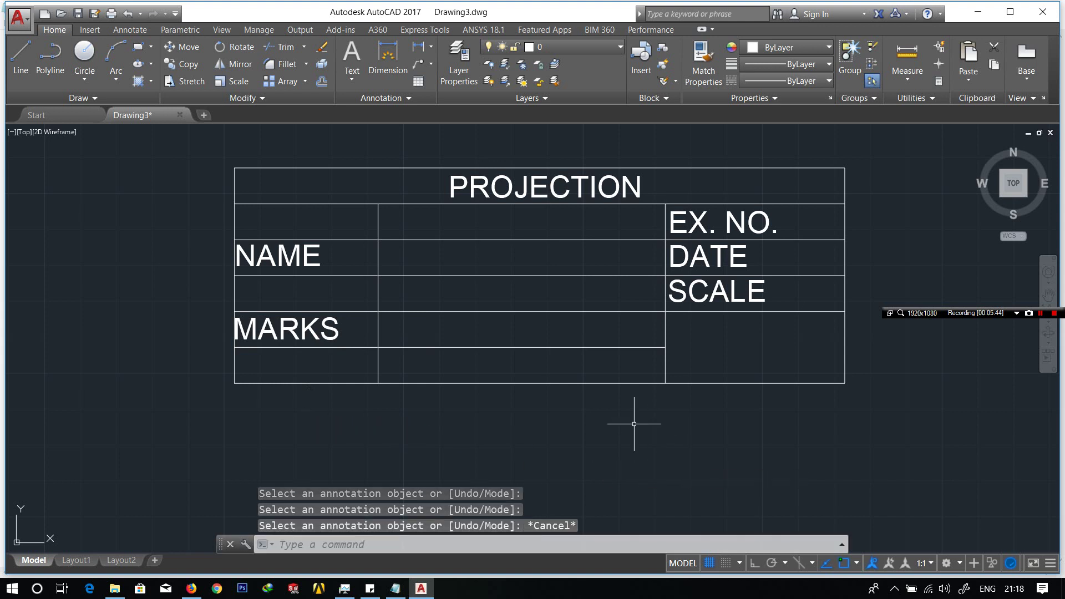
Draw a circle in the lower-right cell plus a concentric inner circle of radius 4
left_click(84, 55)
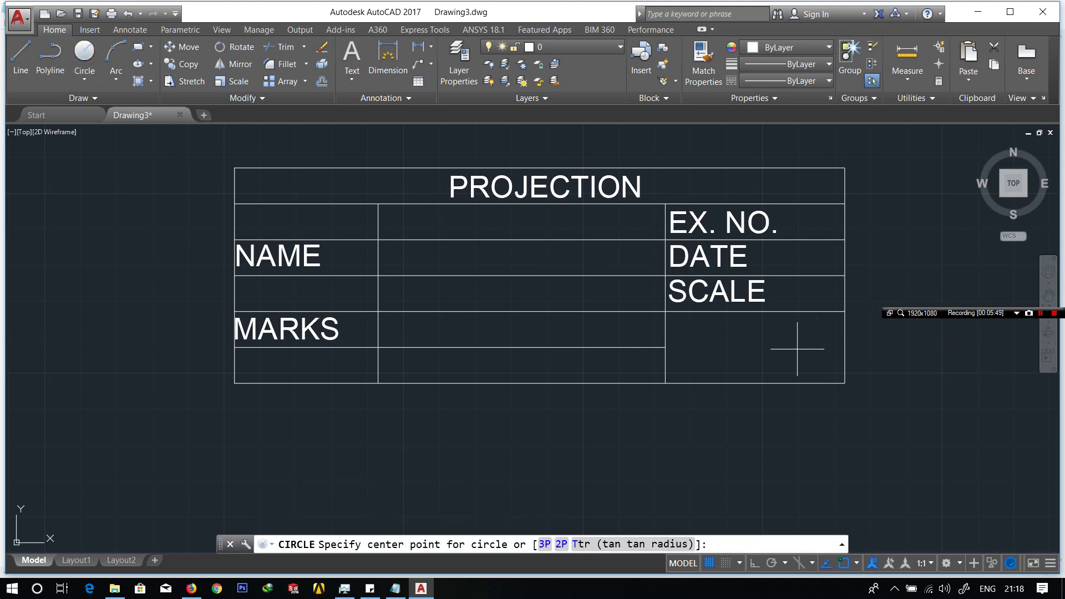
left_click(797, 348)
left_click(807, 321)
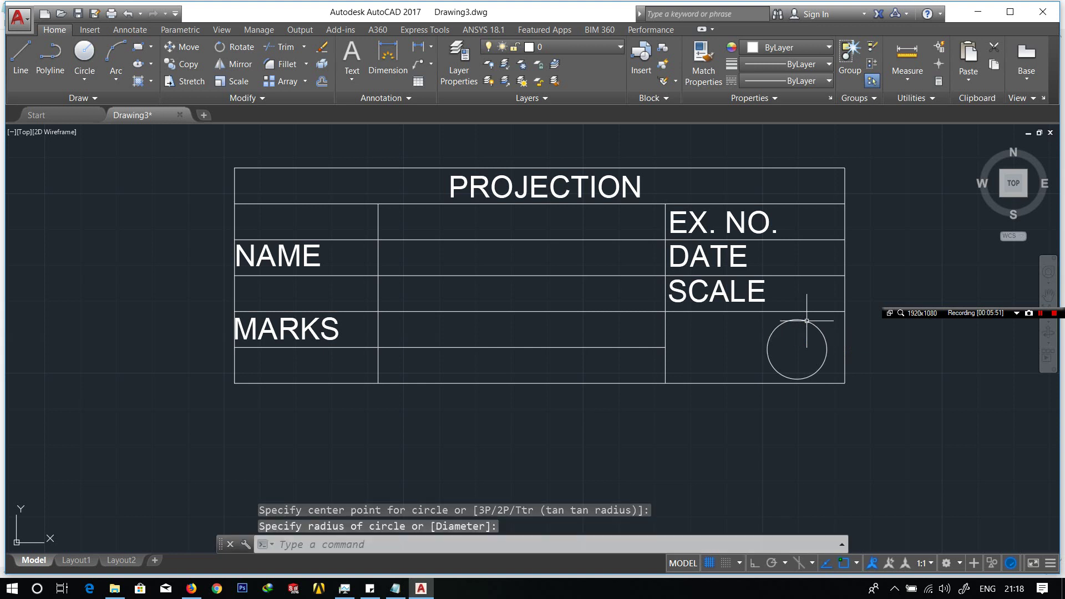
left_click(84, 55)
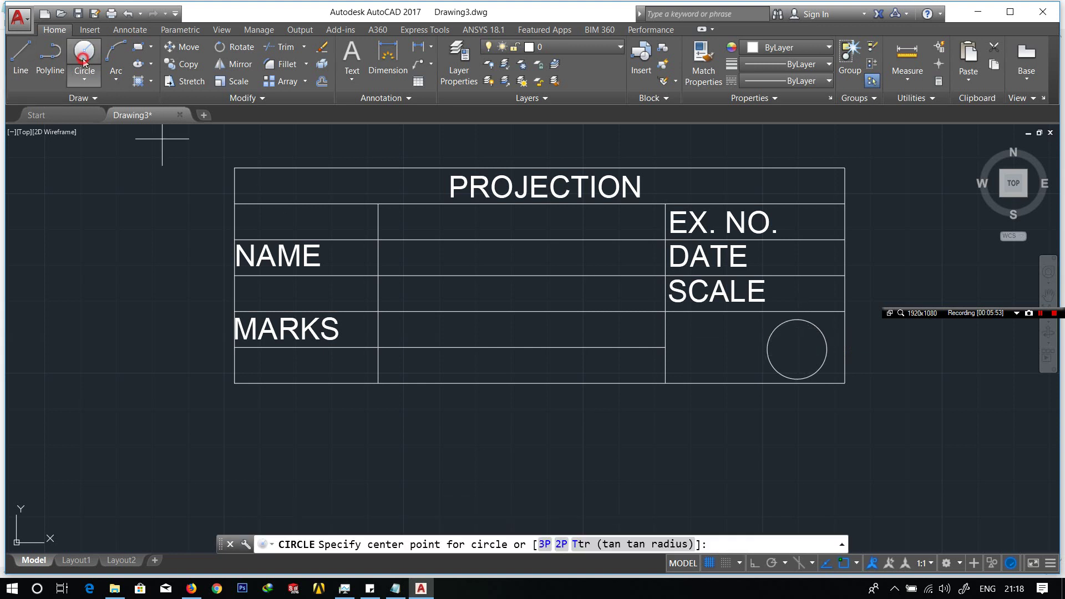
left_click(797, 348)
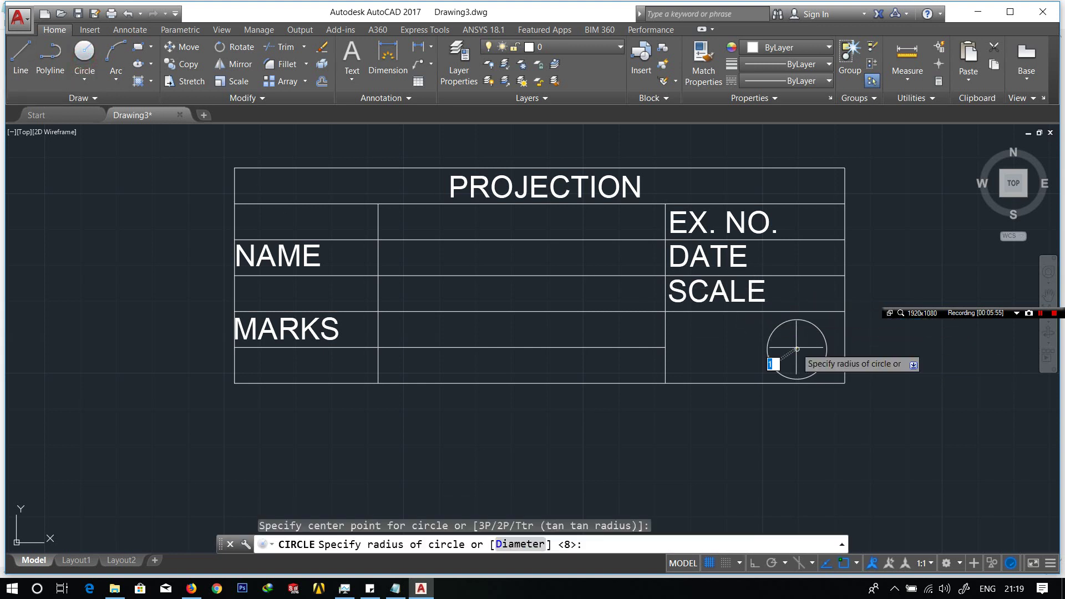
key("Return")
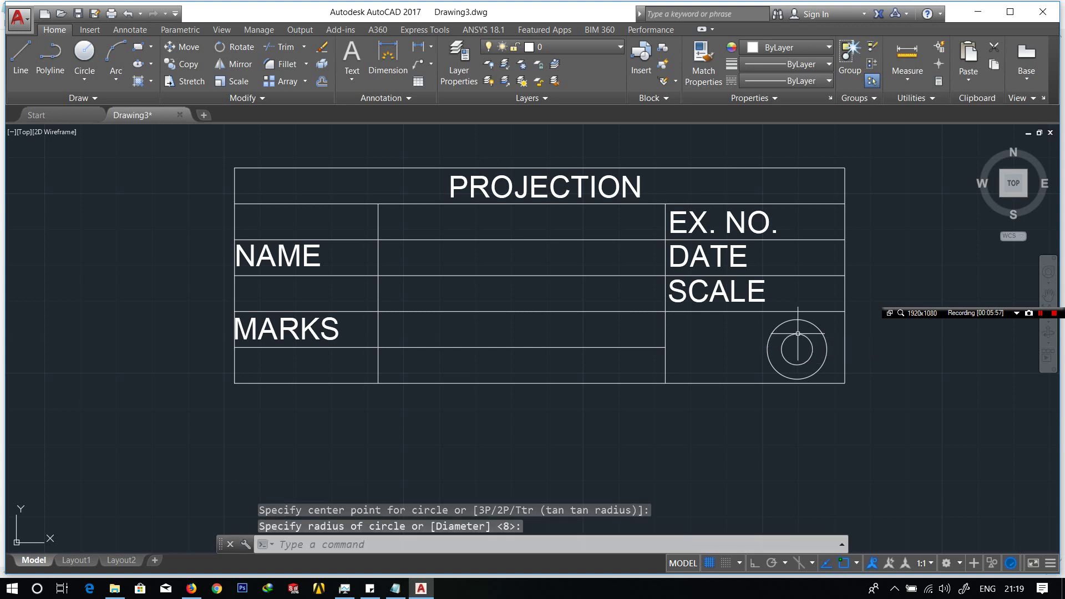
left_click(23, 53)
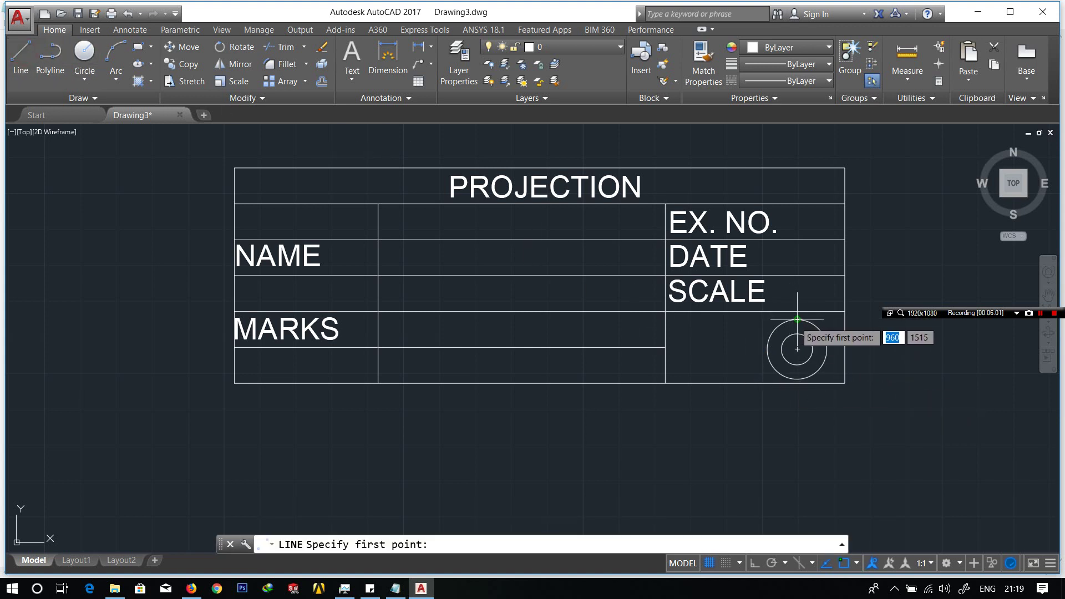
Draw the four-sided trapezoid frustum outline left of the circles with Ortho on
left_click(747, 319)
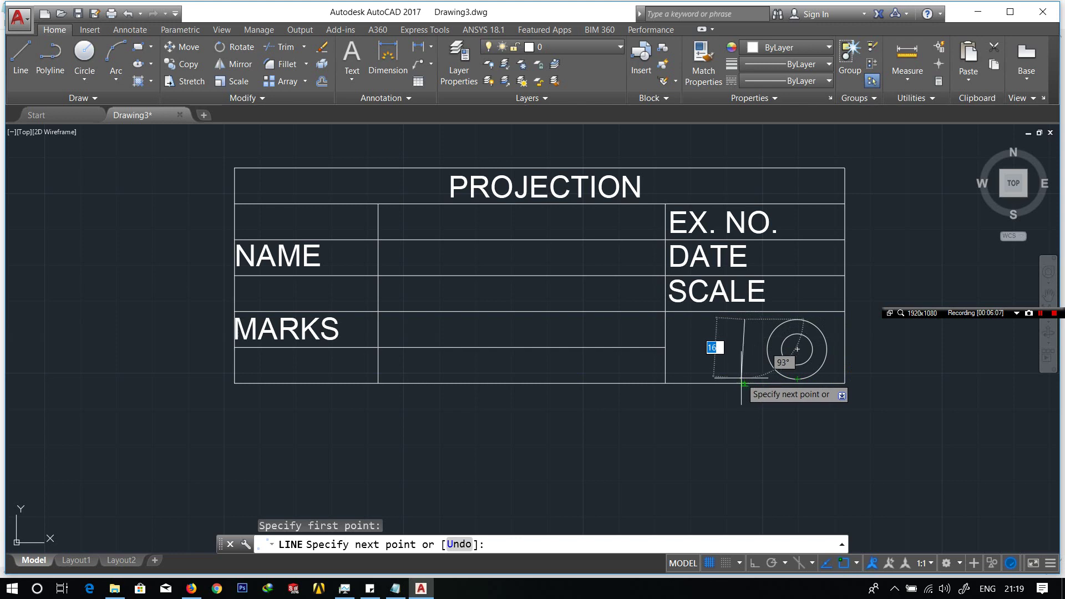
scroll(742, 383, "down", 5)
scroll(742, 383, "up", 4)
scroll(739, 379, "up", 6)
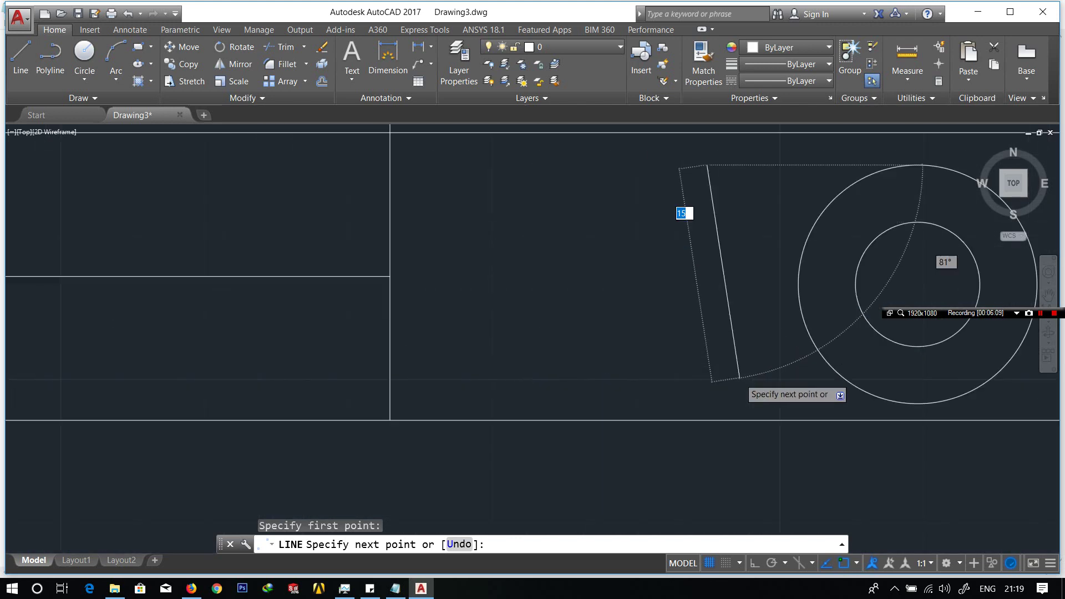
scroll(740, 379, "up", 3)
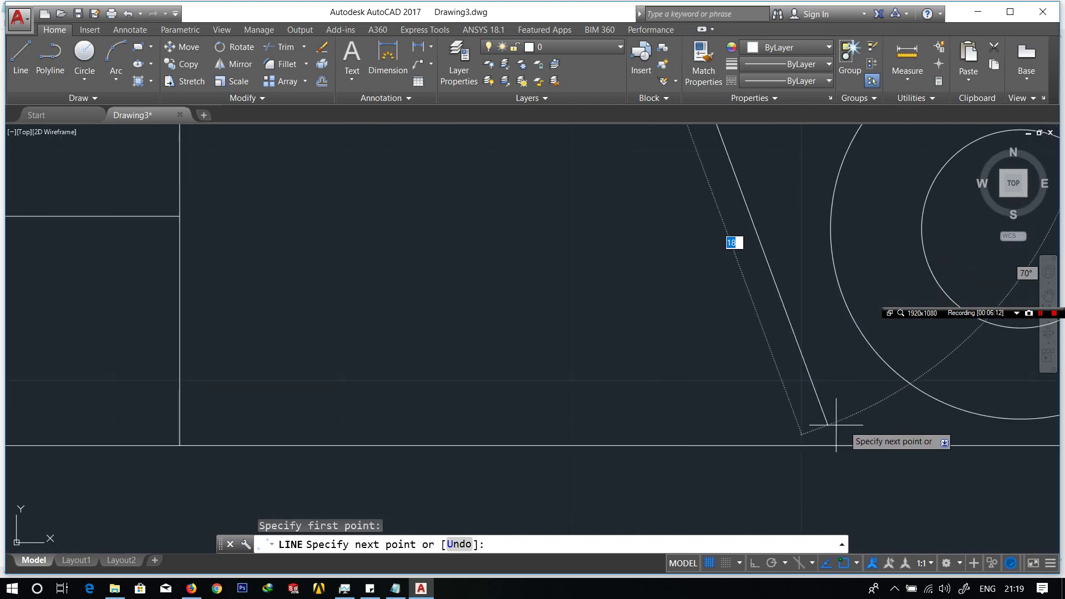
scroll(1038, 420, "down", 2)
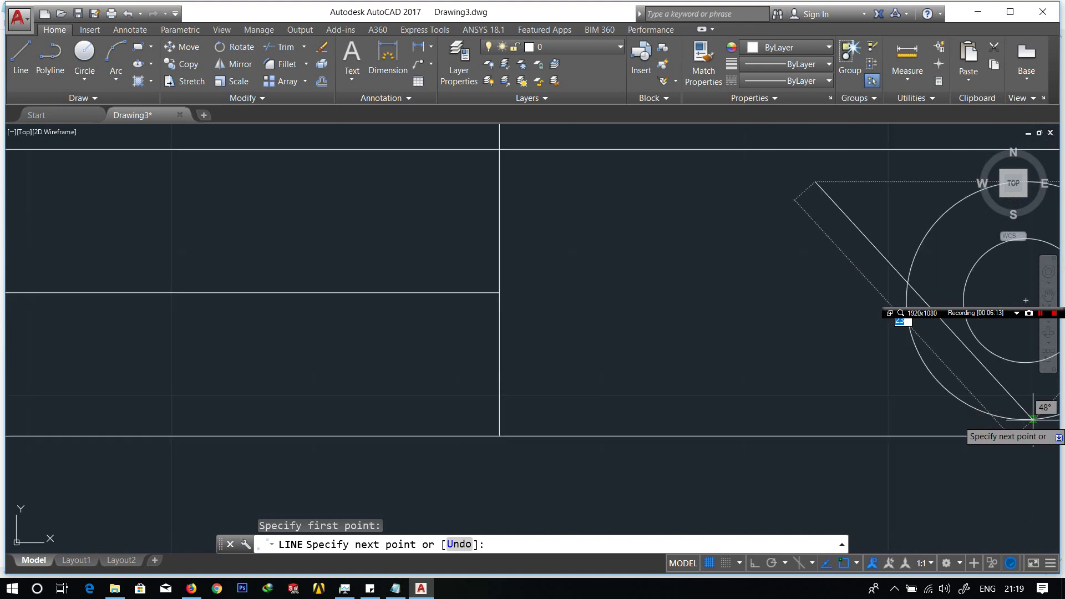
scroll(1029, 416, "down", 2)
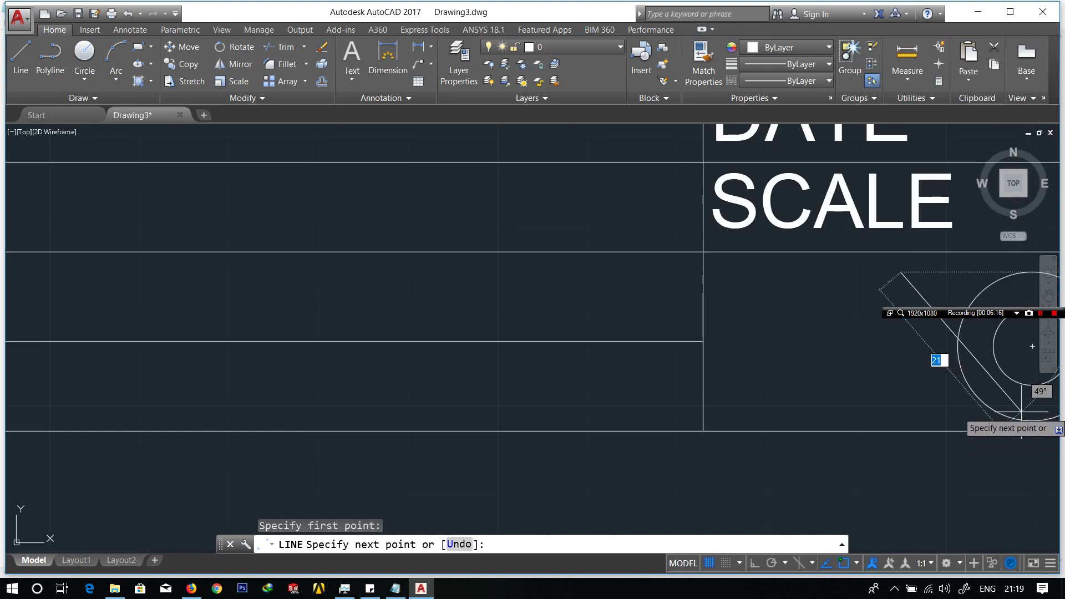
scroll(1021, 366, "down", 4)
scroll(993, 371, "up", 4)
scroll(1023, 389, "down", 5)
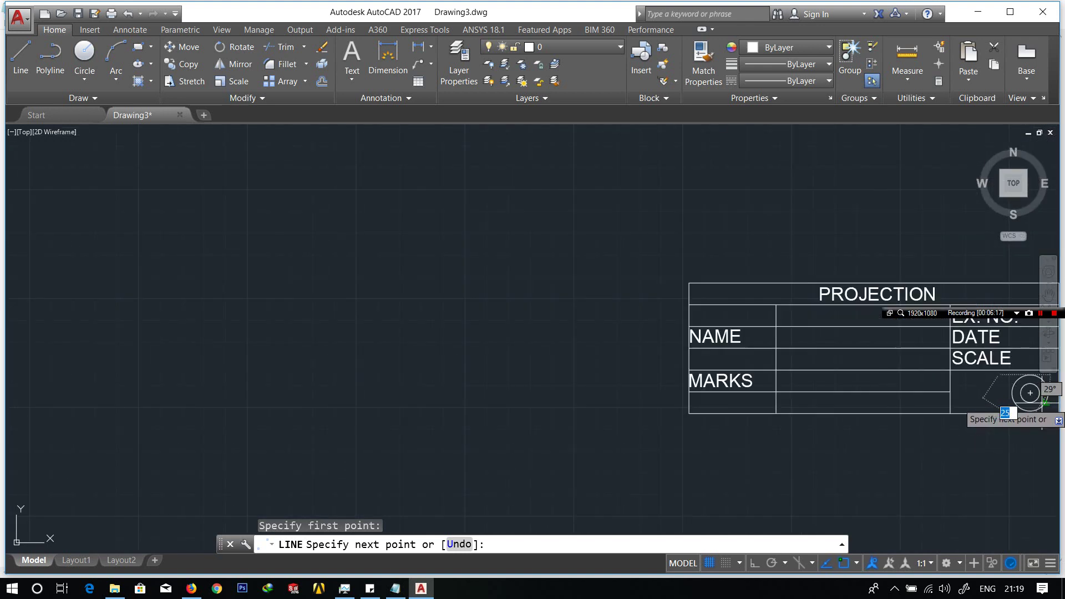
scroll(1045, 401, "up", 2)
scroll(1043, 402, "up", 2)
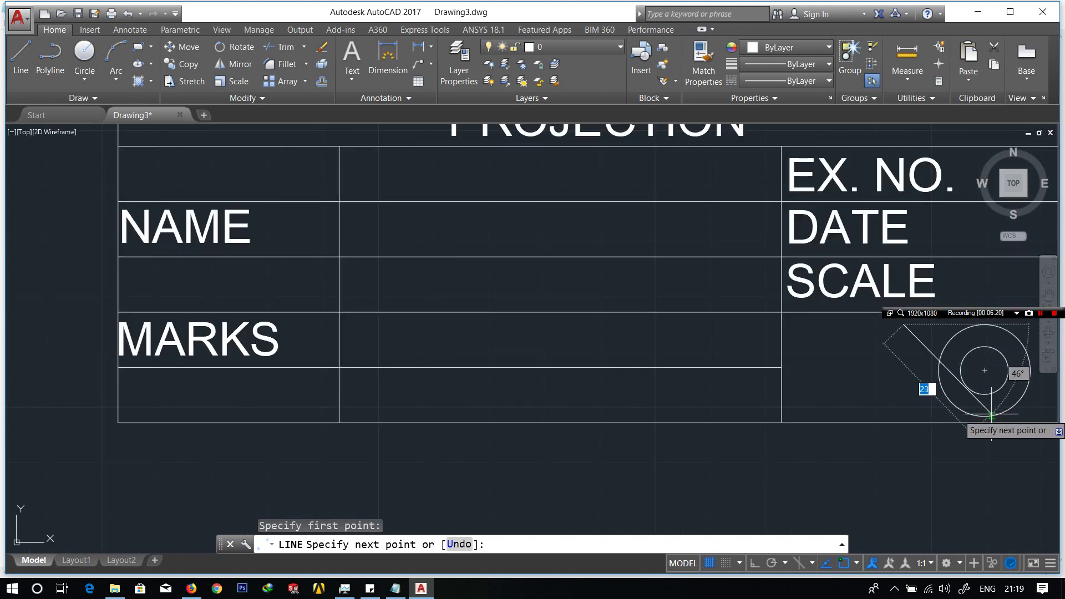
scroll(976, 413, "up", 2)
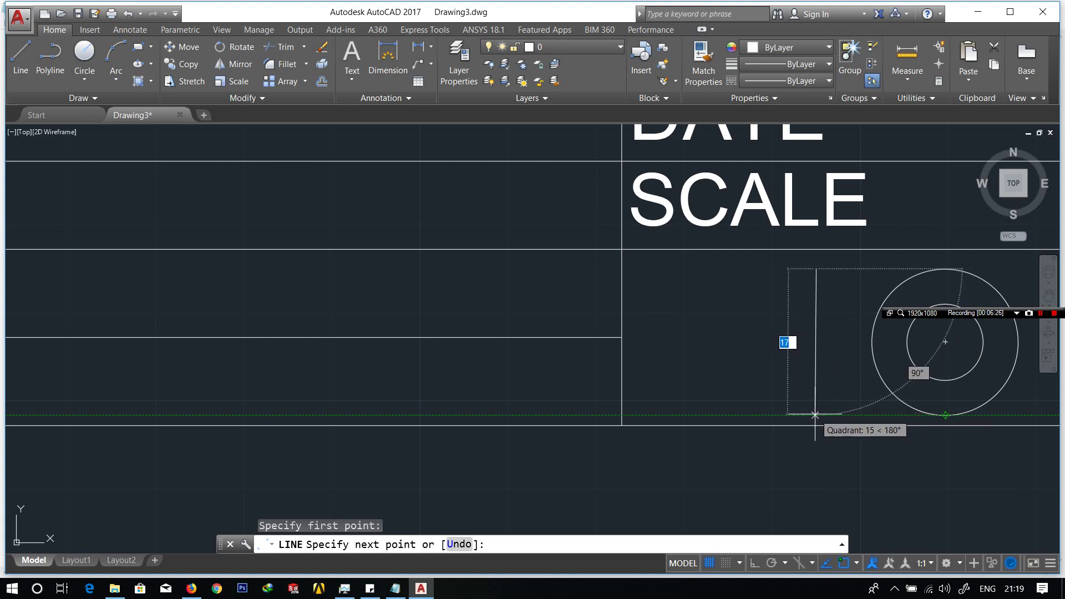
left_click(755, 563)
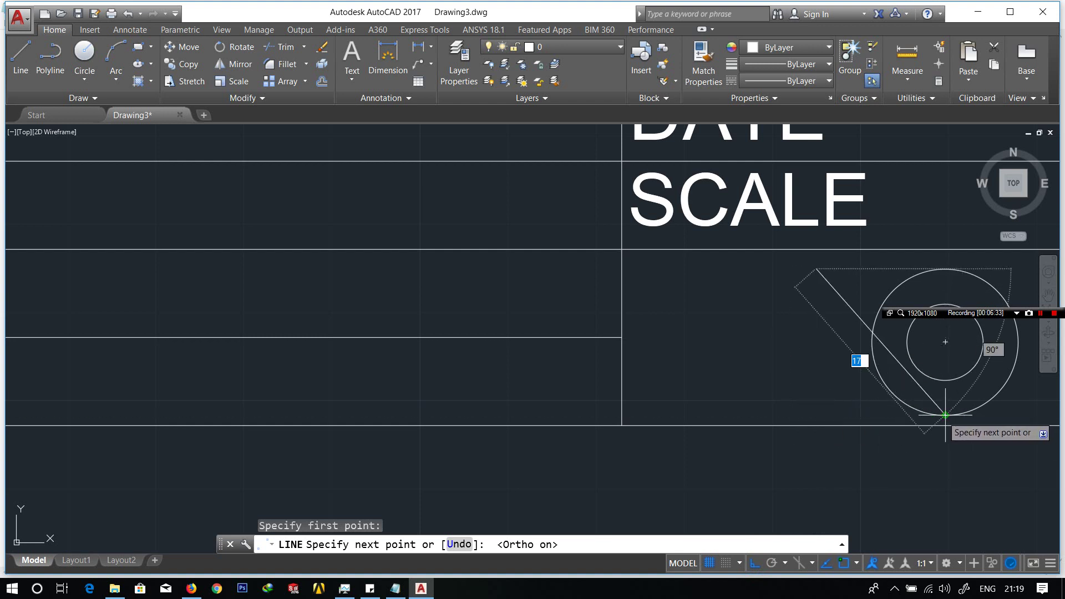
left_click(815, 415)
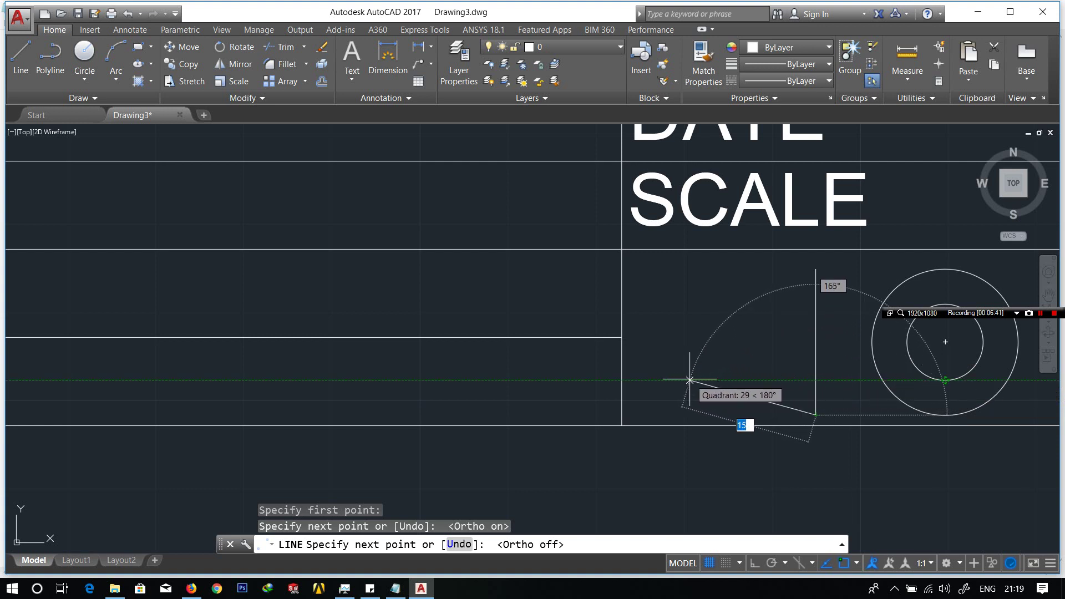
left_click(670, 380)
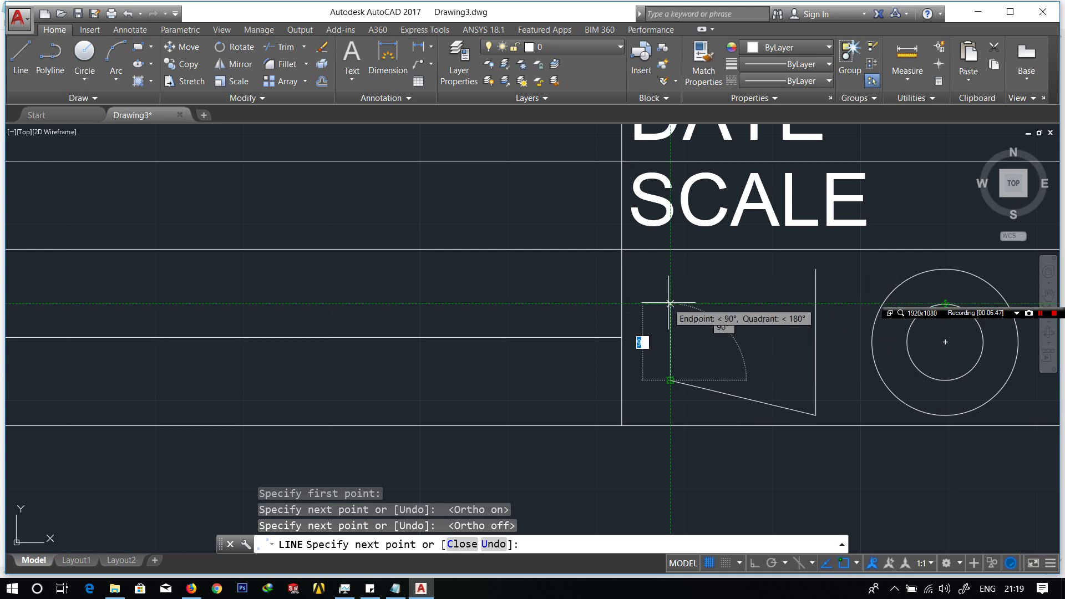
left_click(670, 304)
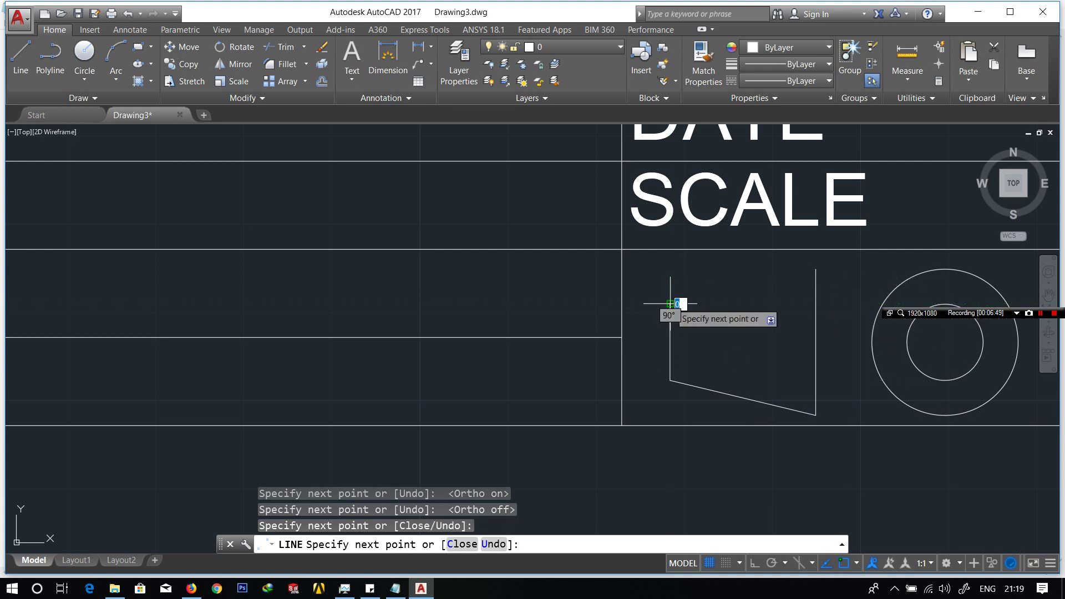
left_click(816, 270)
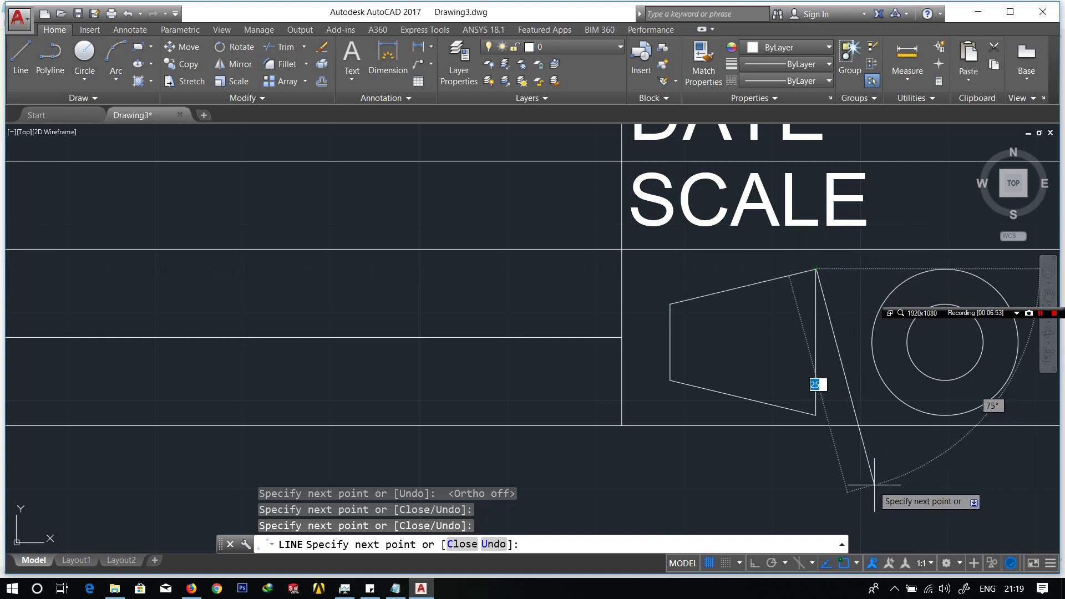
key("Escape")
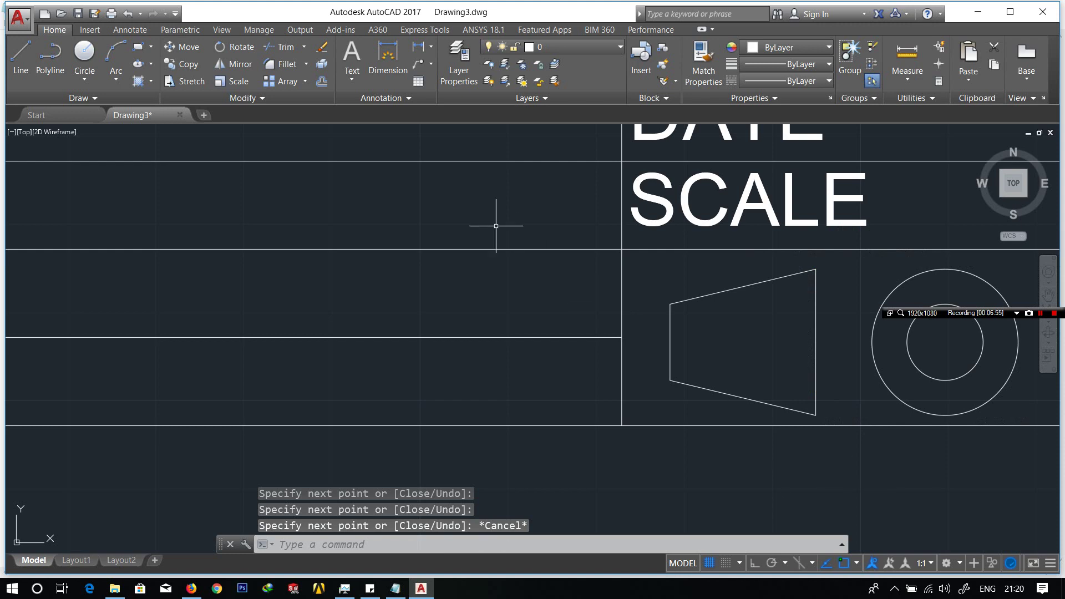
scroll(474, 217, "down", 5)
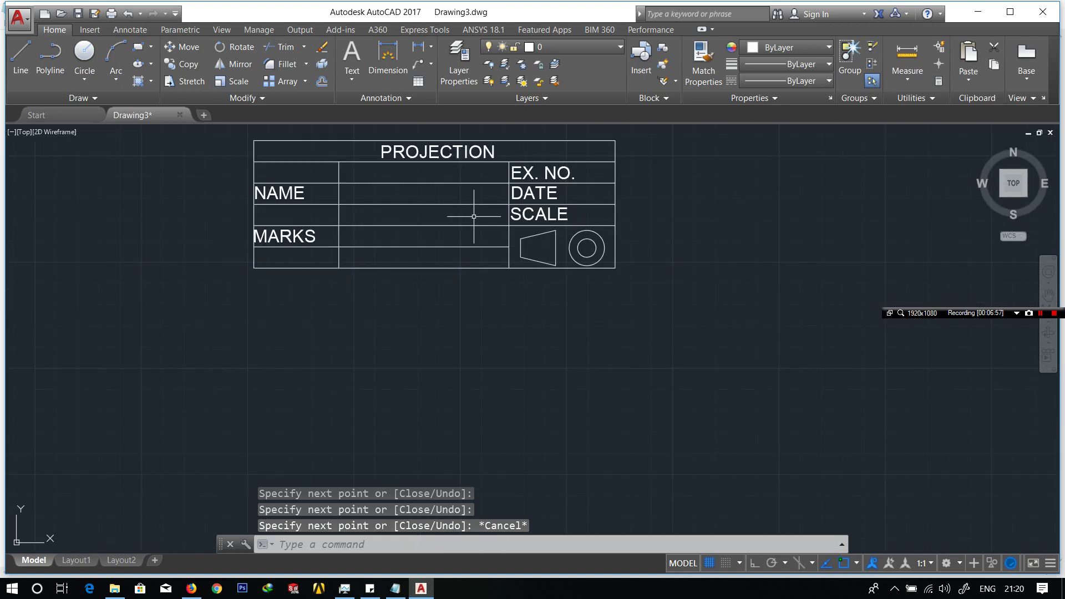
Write 'Similarly fill the other boxes.' in Notepad, then return to the AutoCAD drawing
left_click(401, 588)
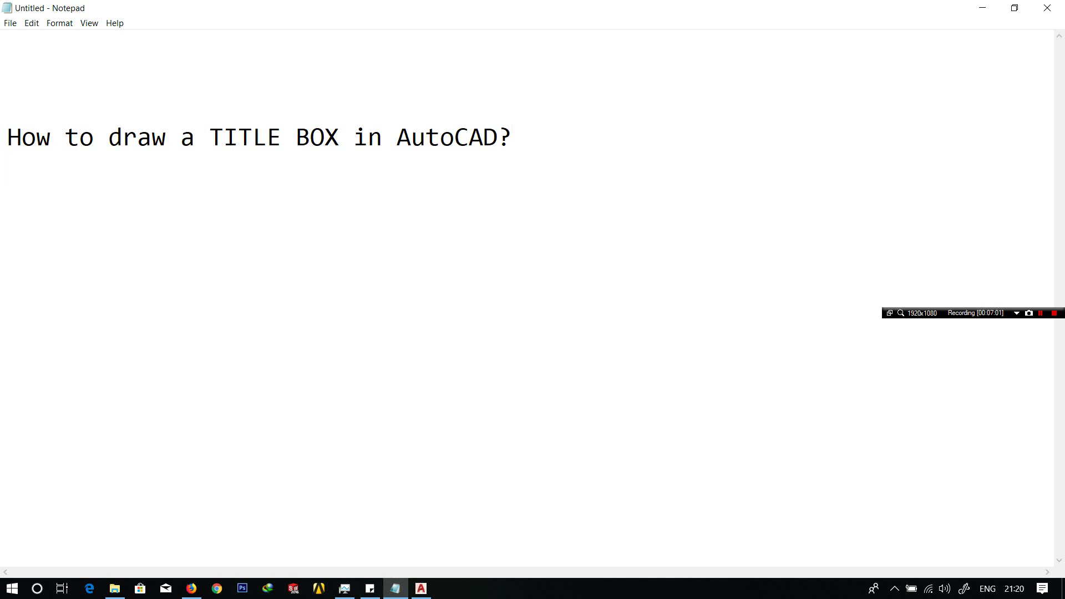
type("sIMILARLY fill")
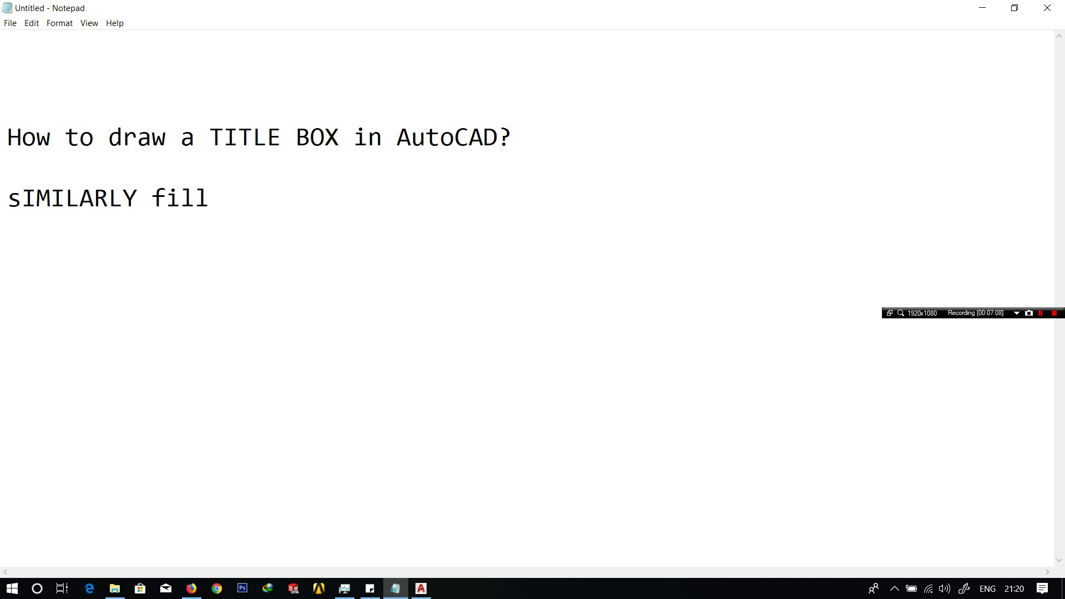
key("BackSpace")
key("BackSpace")
key("BackSpace")
key("BackSpace")
key("BackSpace")
key("BackSpace")
key("BackSpace")
key("BackSpace")
key("BackSpace")
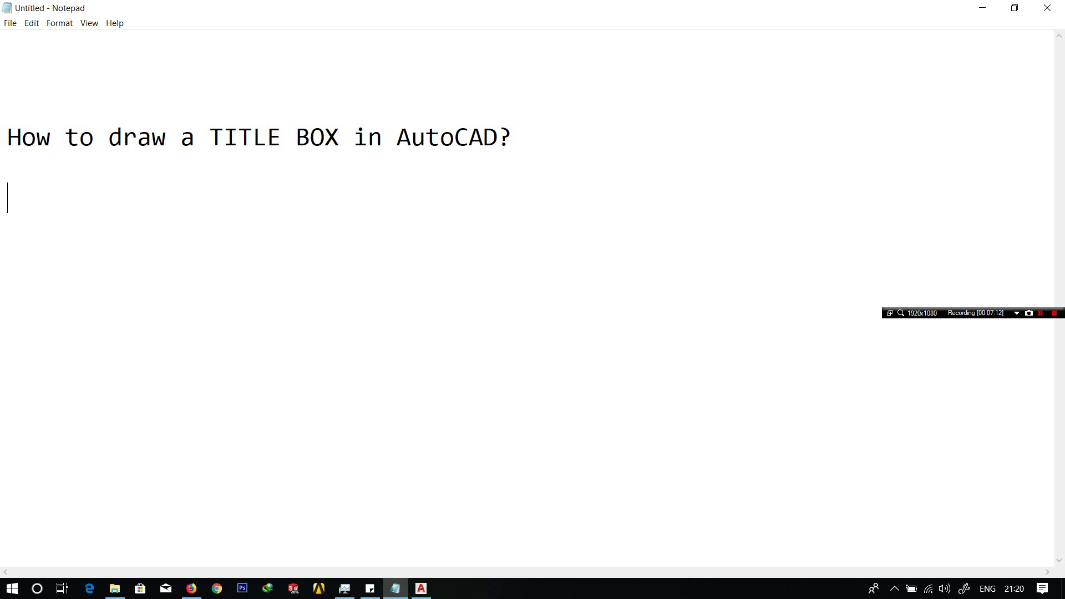
type("Similarly")
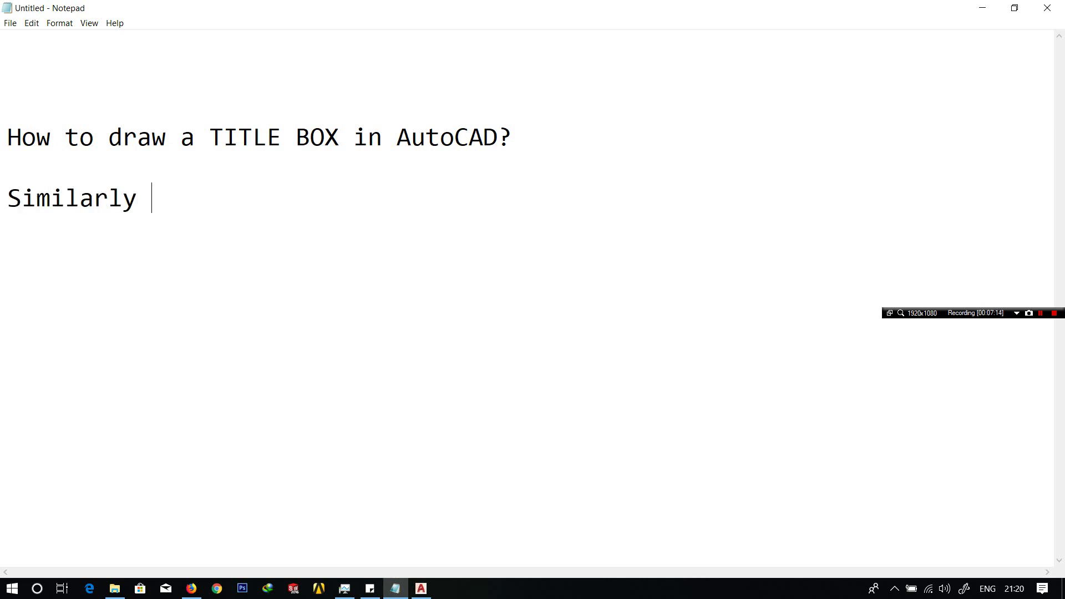
type(" fill the or")
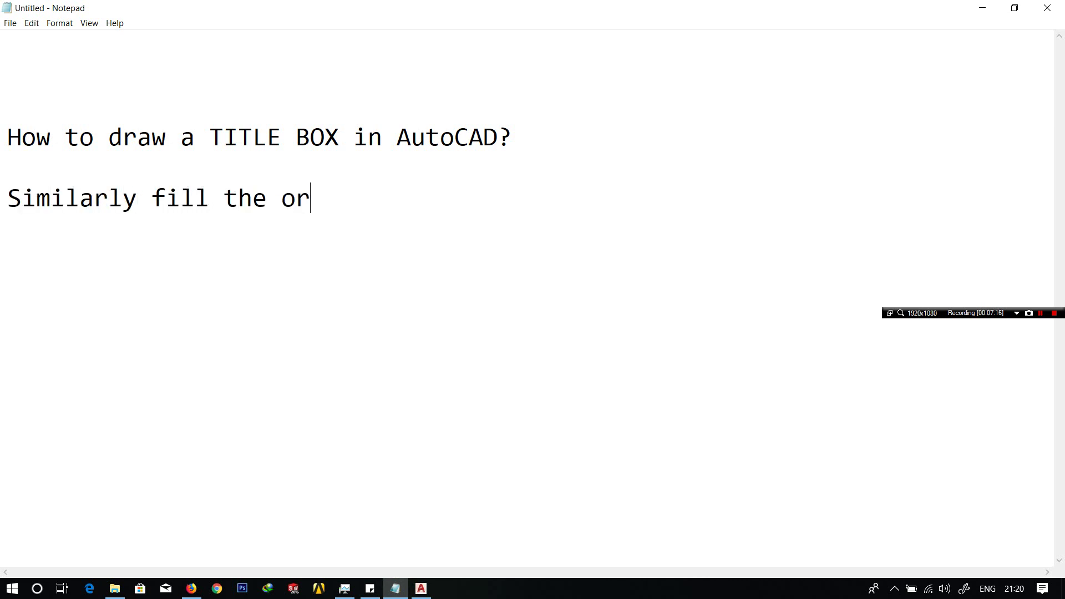
key("BackSpace")
type("ther boxes.")
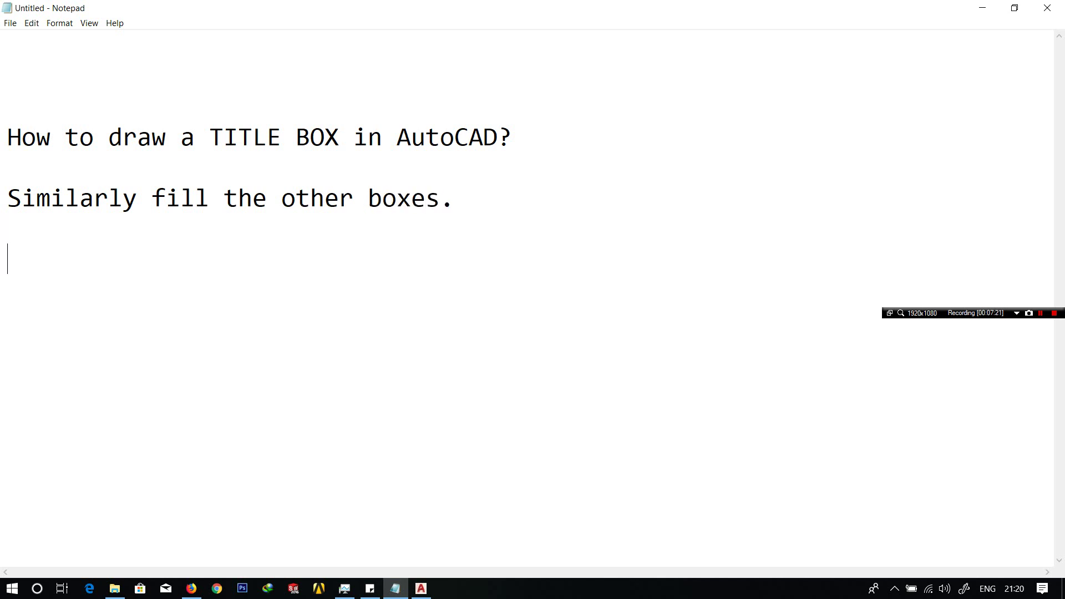
left_click(421, 588)
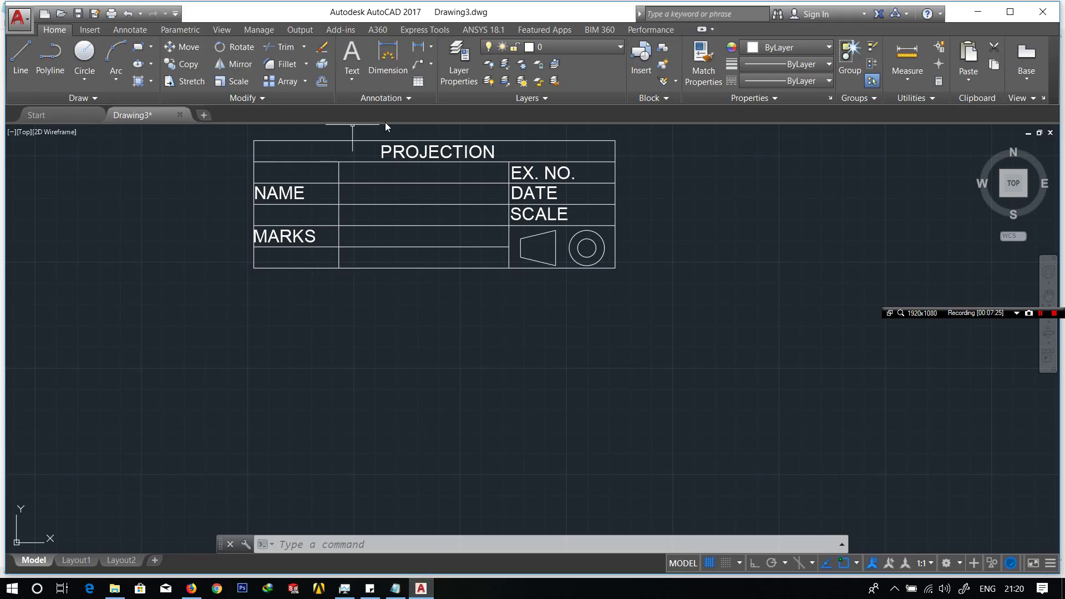
Add linear dimensions for the table's overall 60 height and 170 width
scroll(386, 124, "up", 4)
scroll(385, 126, "down", 2)
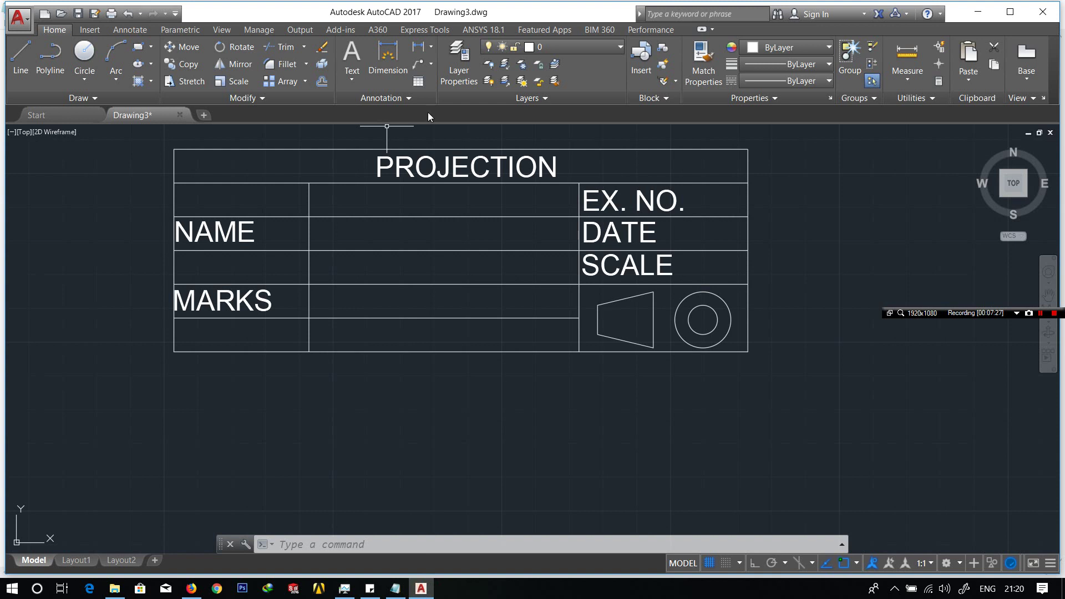
left_click(431, 47)
left_click(430, 69)
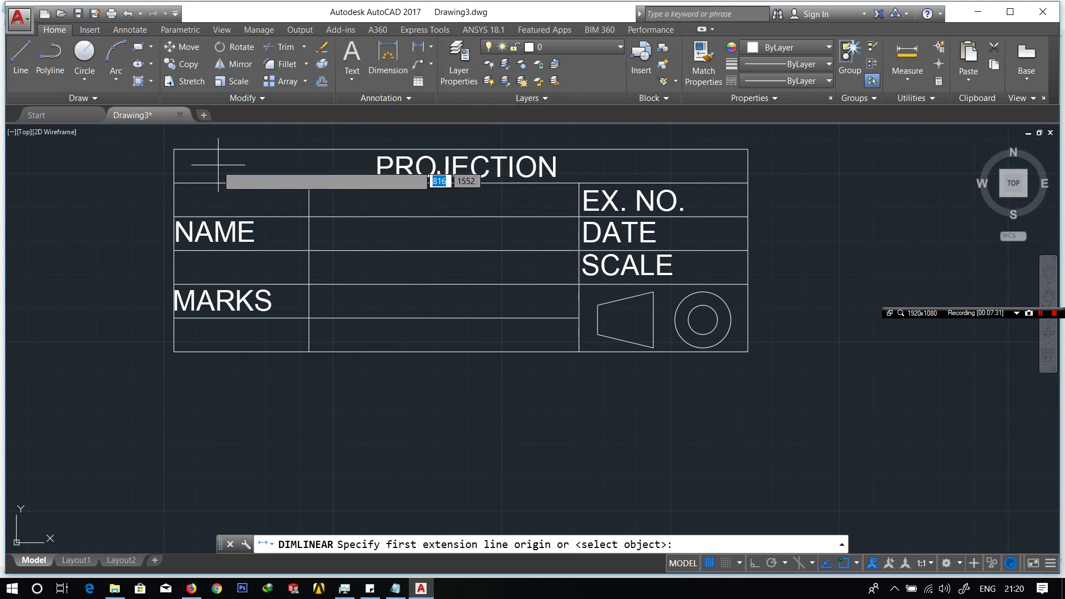
left_click(174, 149)
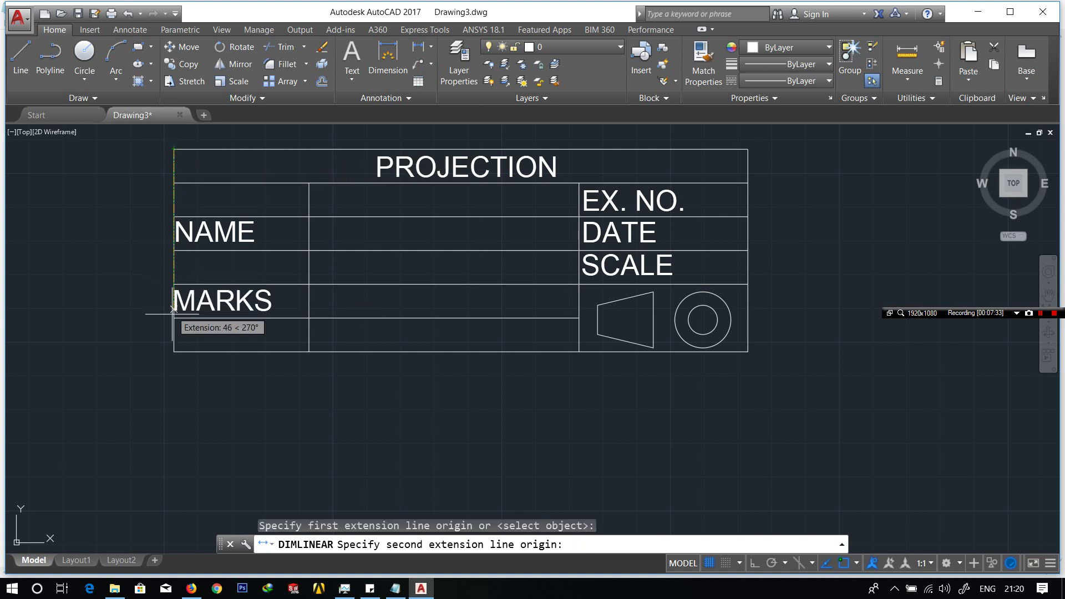
left_click(173, 351)
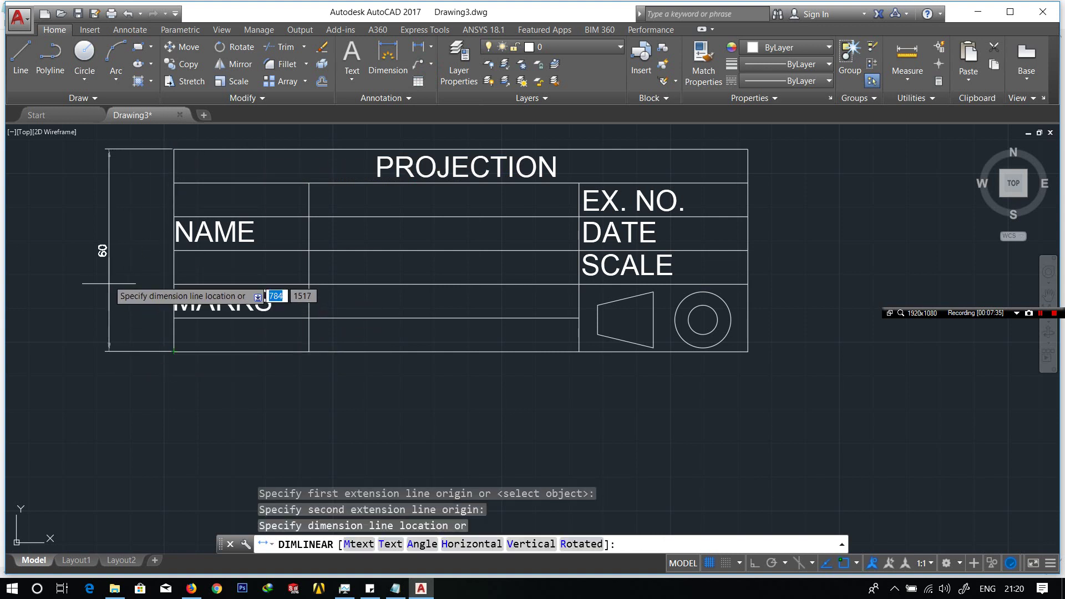
left_click(108, 248)
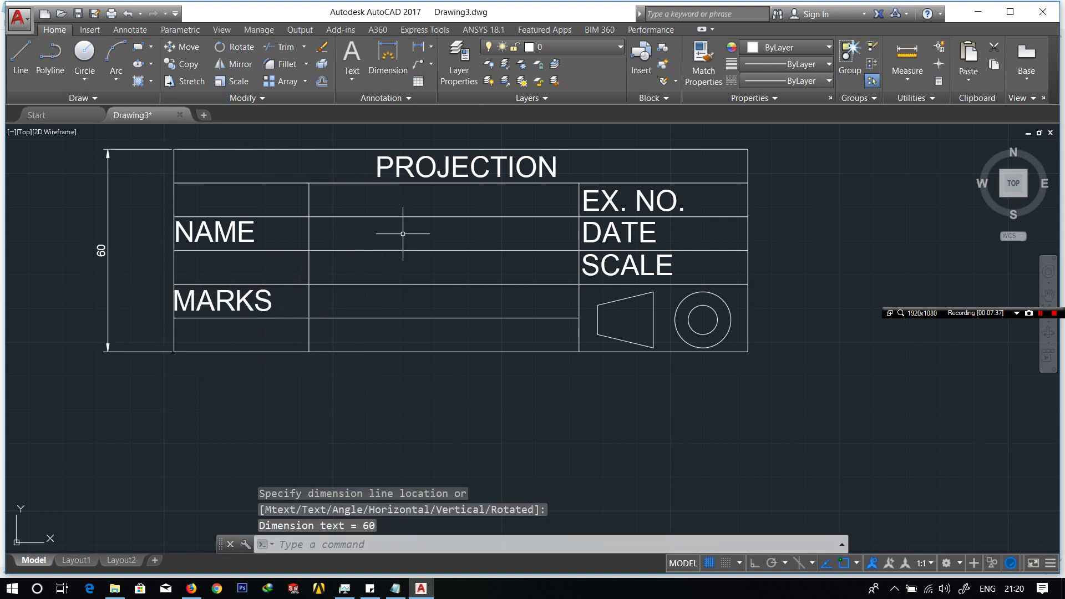
left_click(390, 75)
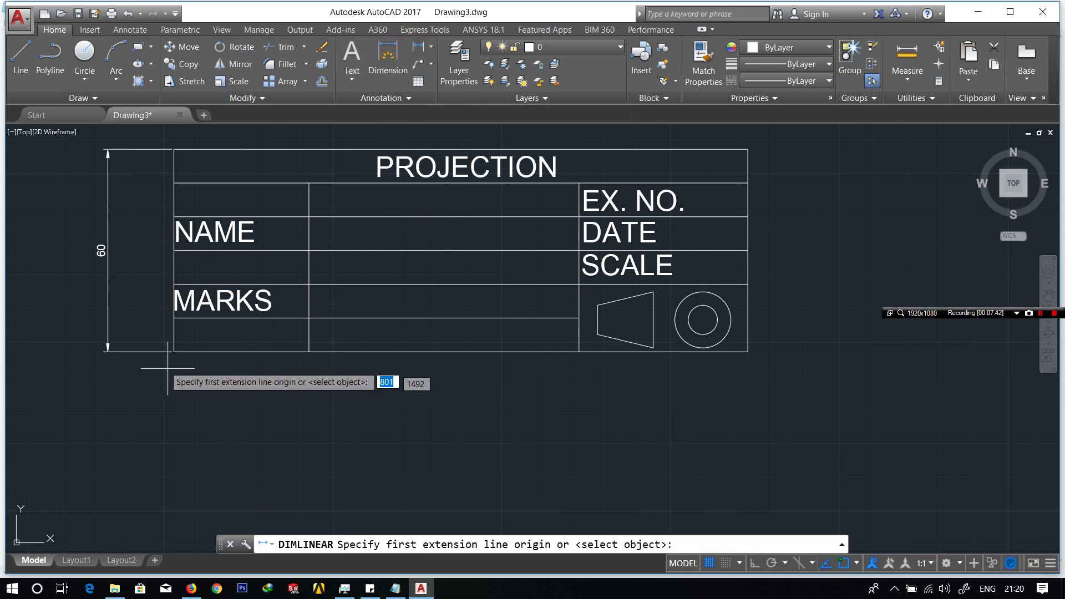
left_click(173, 351)
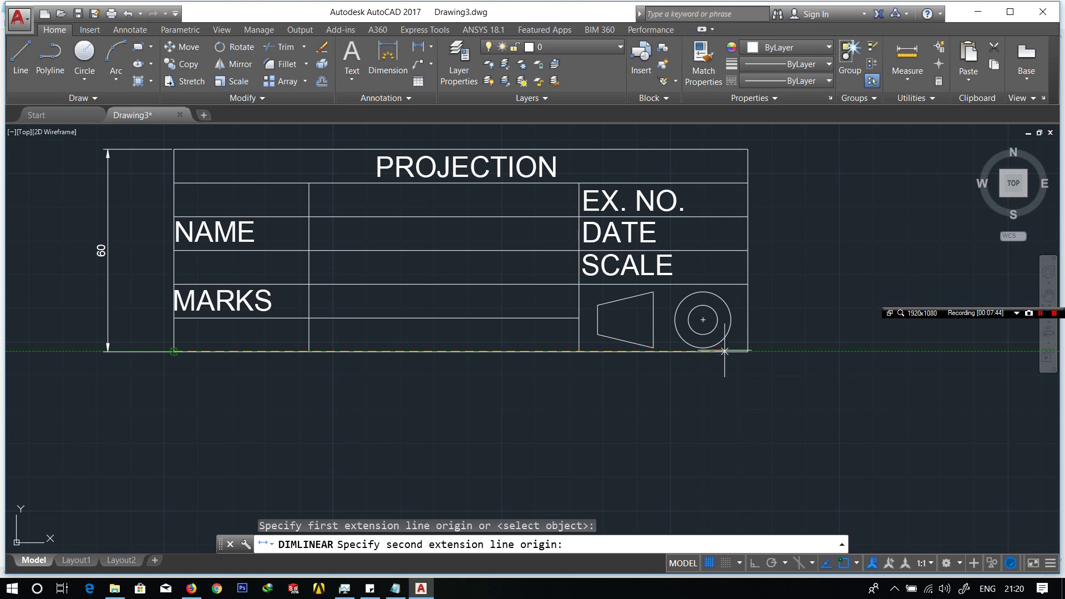
left_click(748, 351)
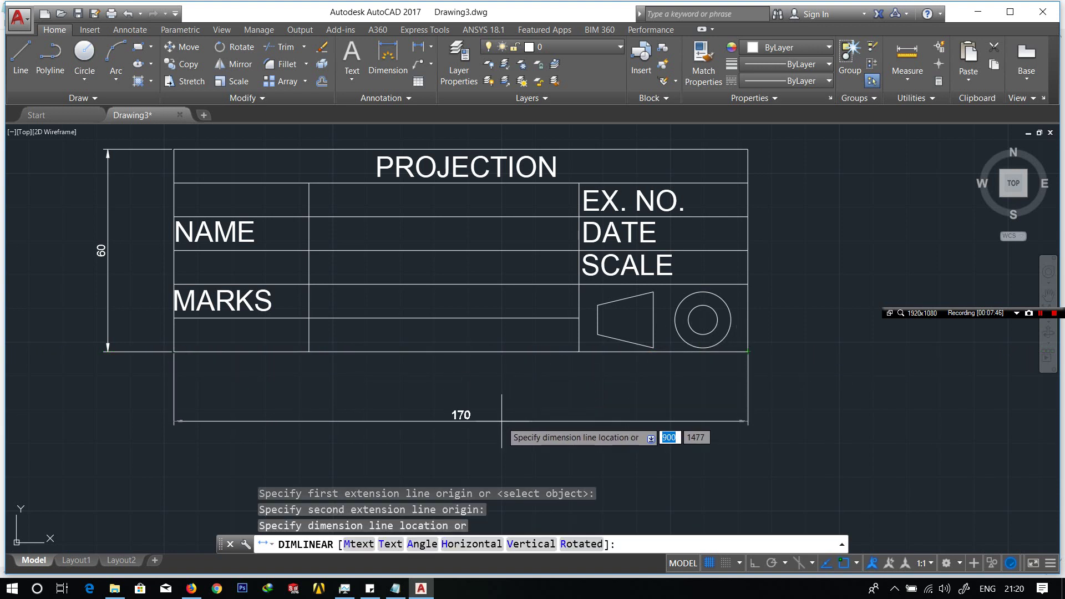
left_click(501, 421)
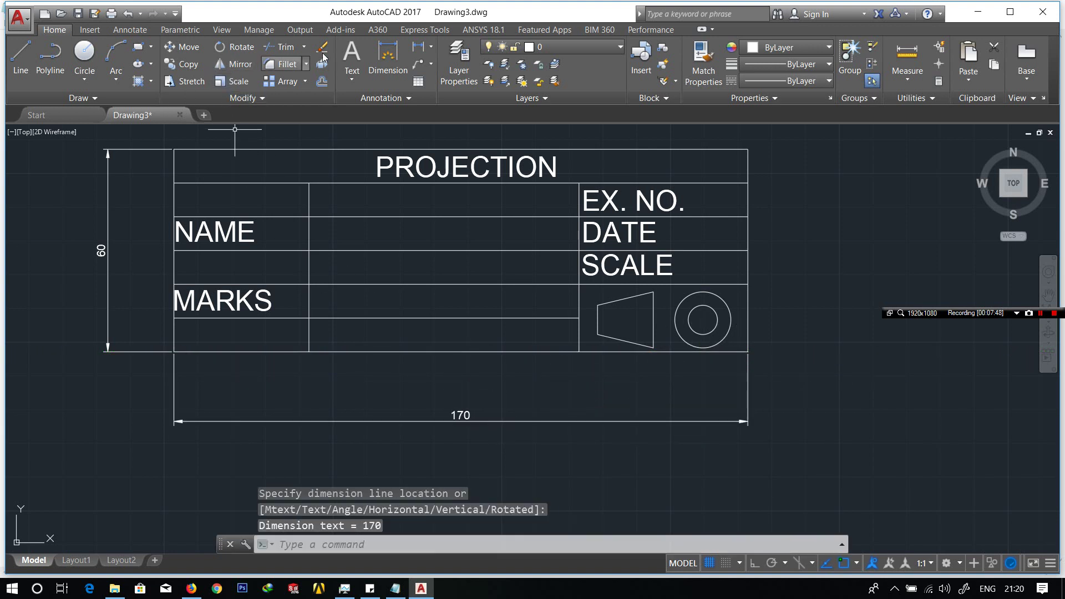
Dimension the 40 first column, 50 symbol cell and 10 header row
left_click(418, 46)
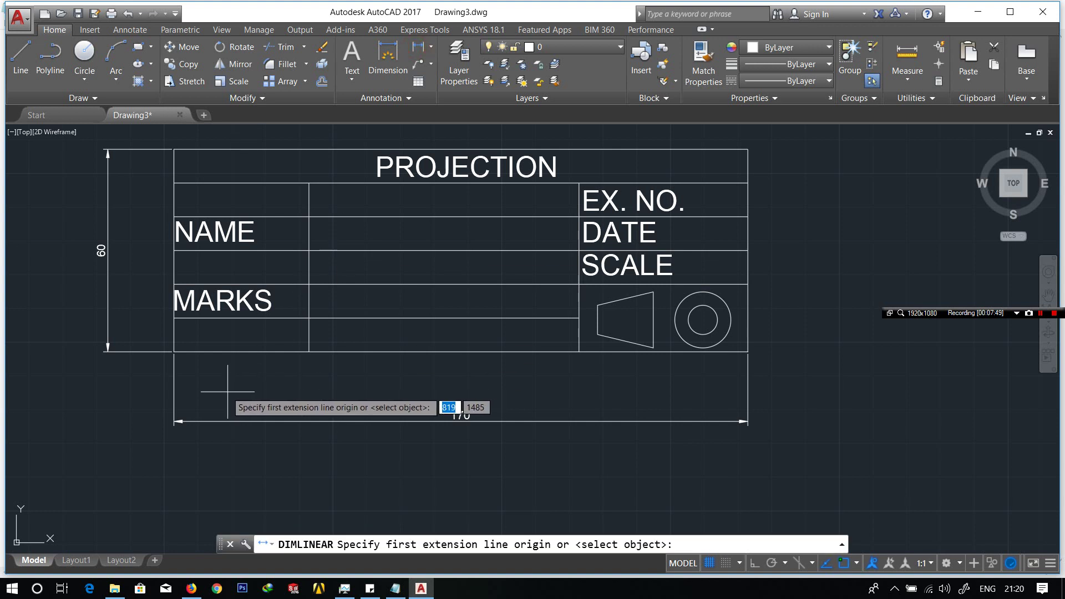
left_click(173, 351)
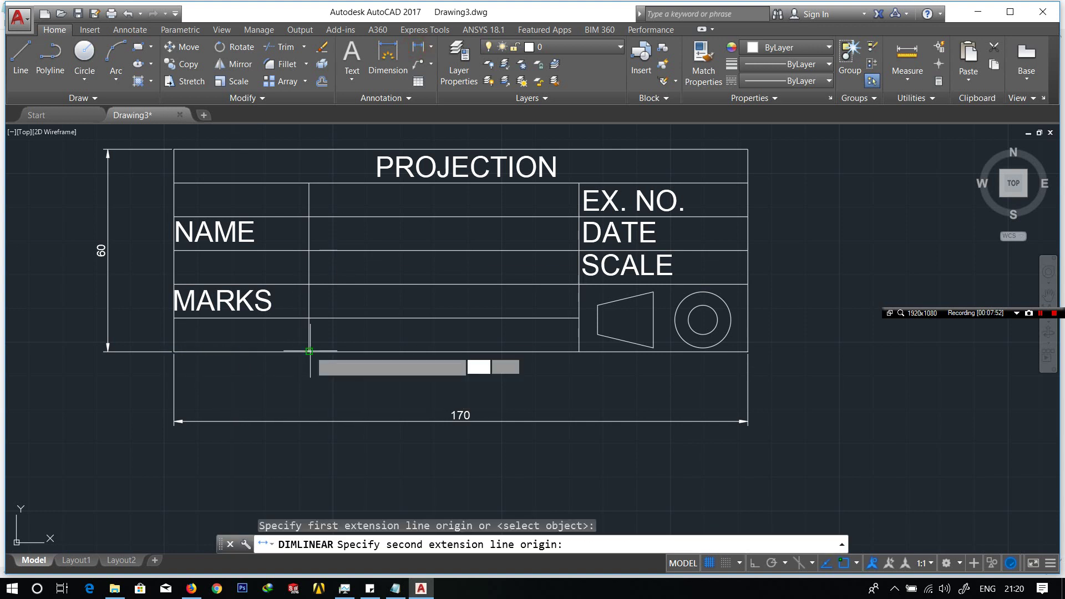
left_click(309, 351)
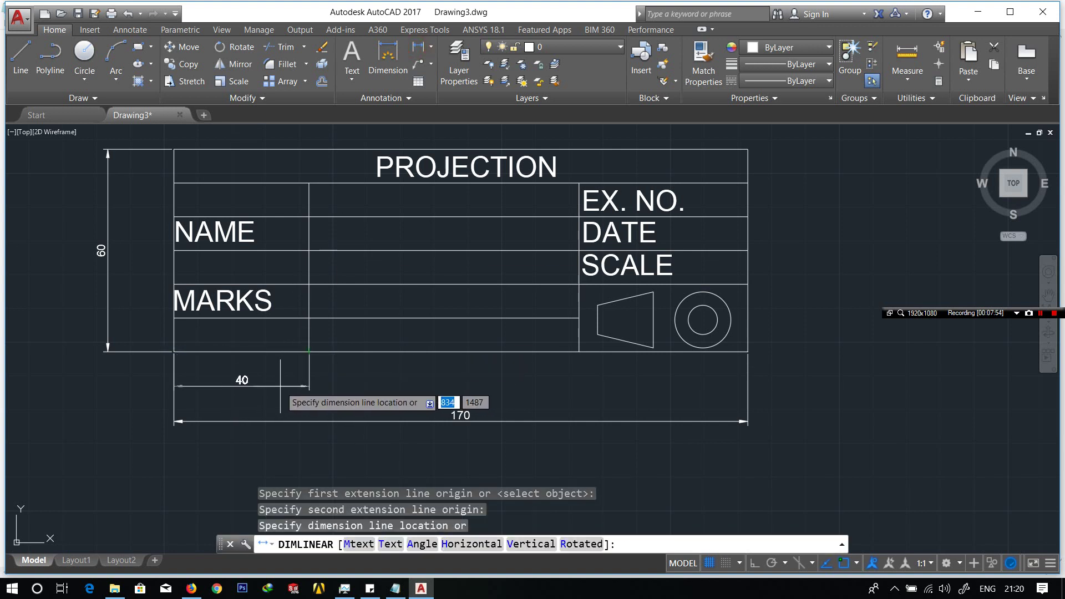
left_click(280, 387)
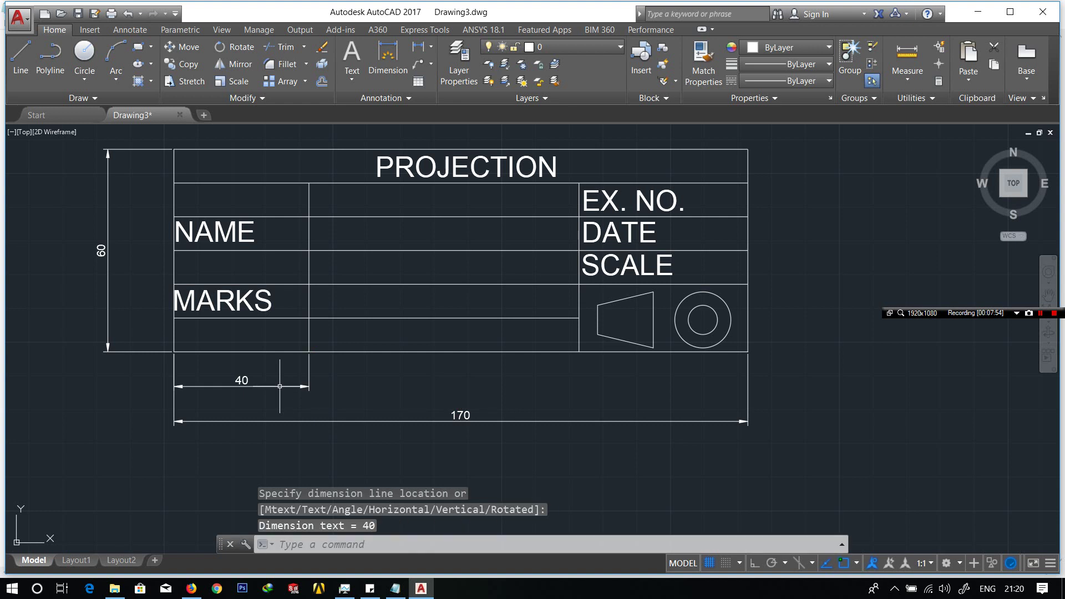
left_click(419, 49)
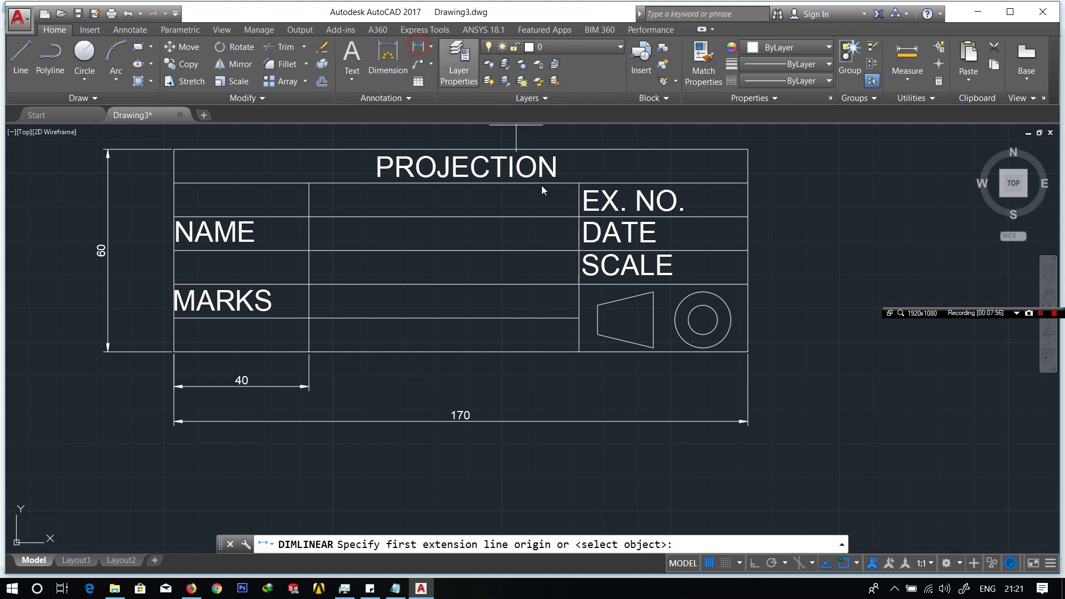
left_click(579, 352)
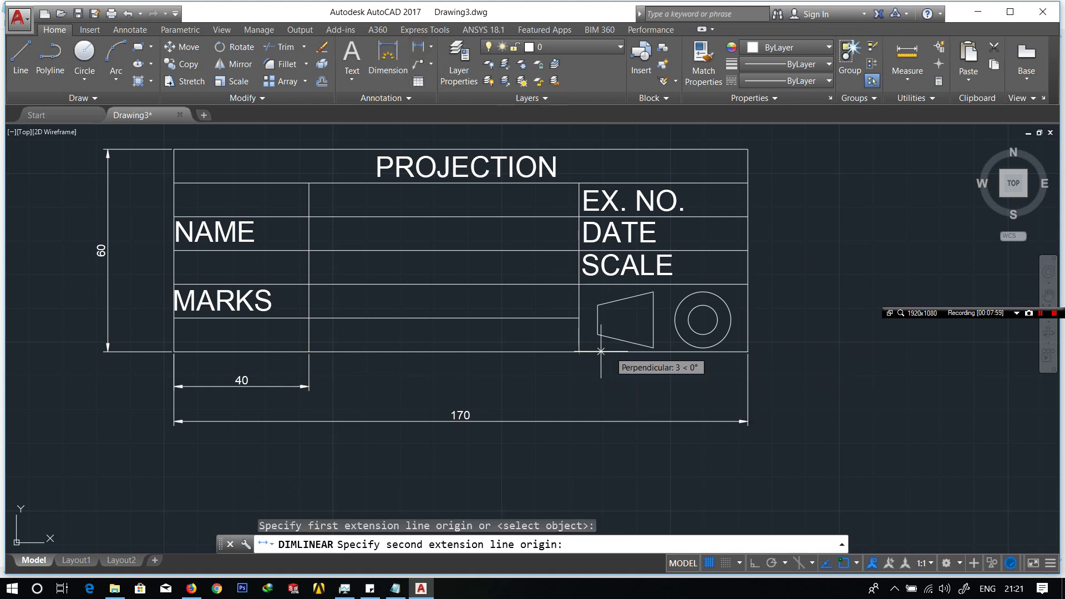
left_click(742, 351)
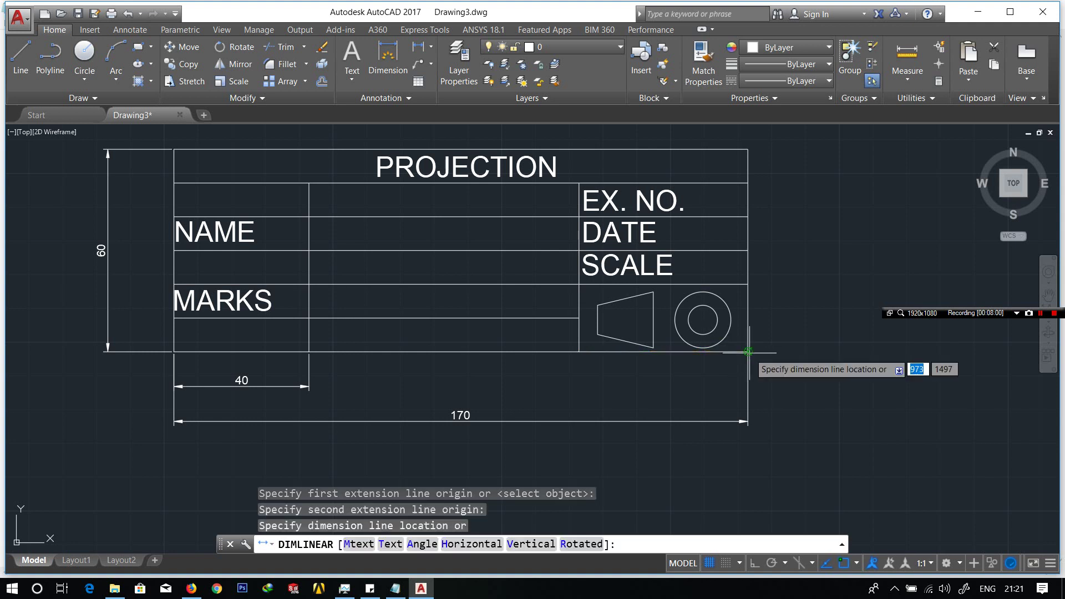
left_click(695, 387)
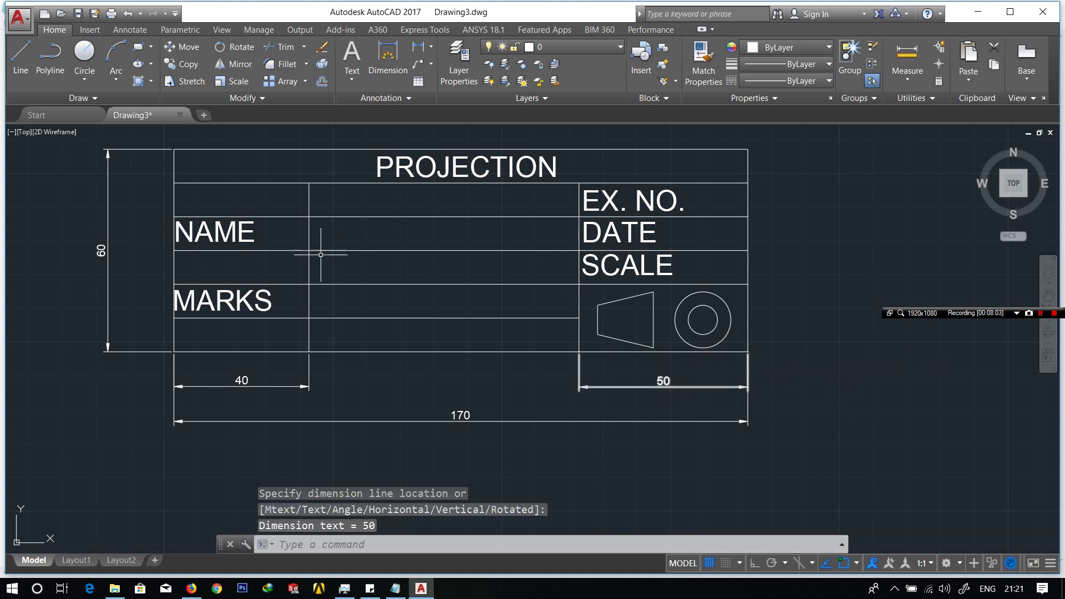
left_click(419, 46)
left_click(174, 149)
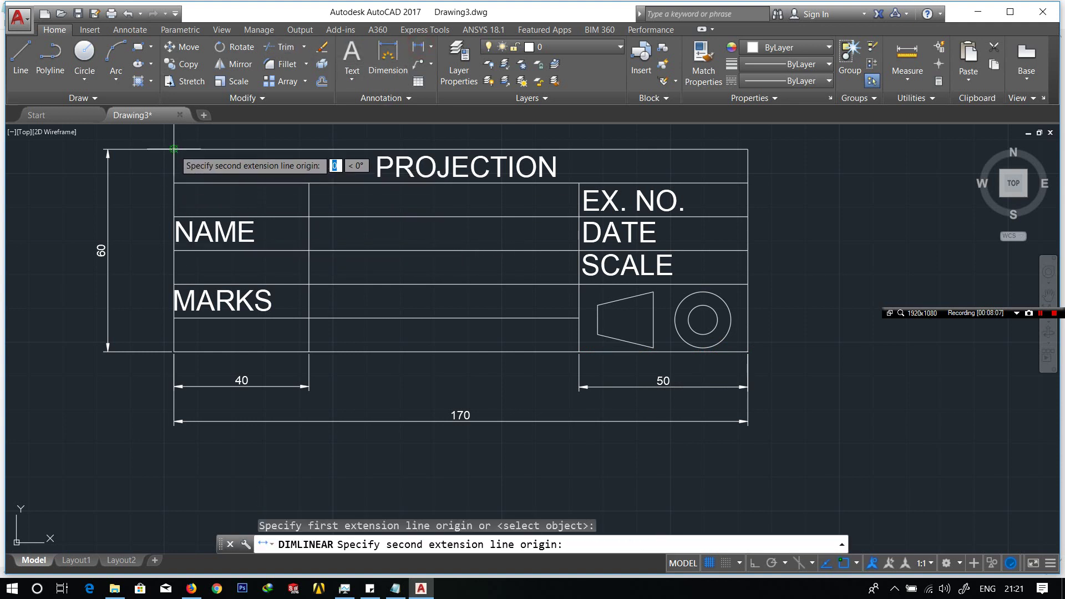
left_click(174, 182)
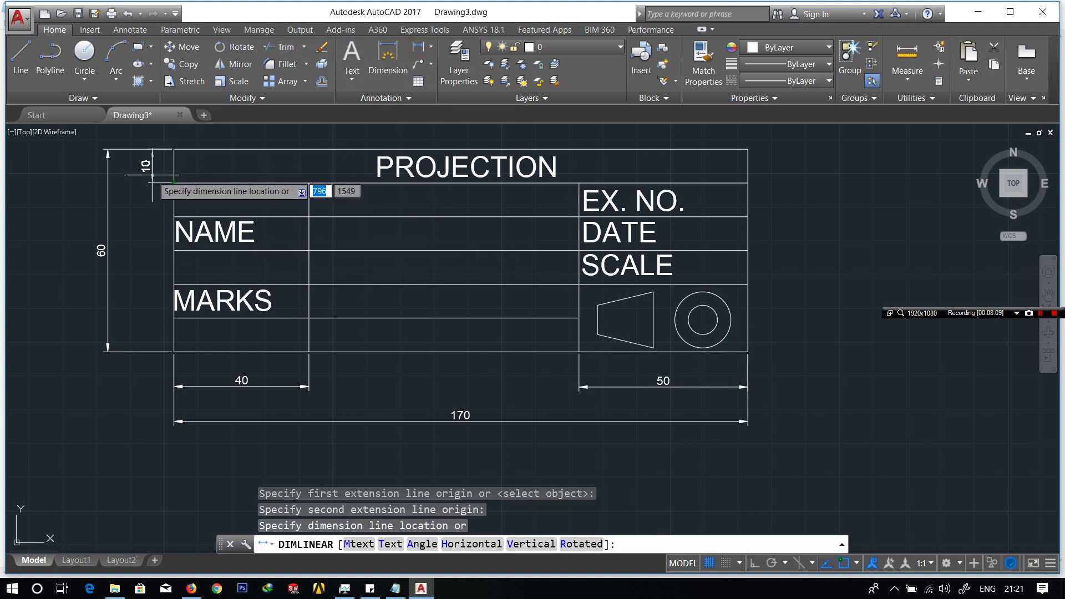
left_click(145, 171)
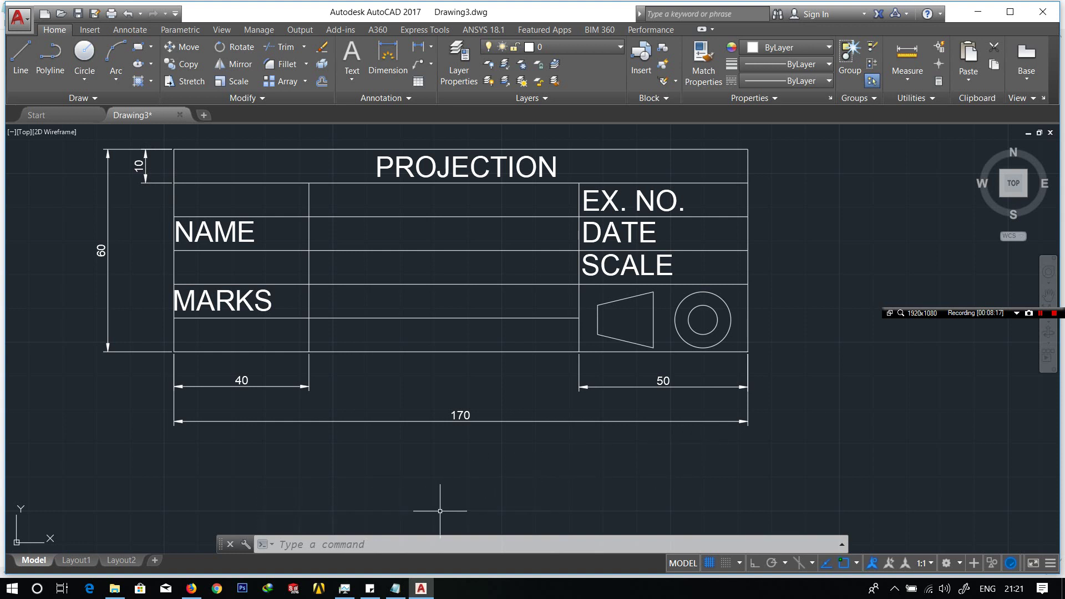
Write 'Thanks for watching.' and 'Please do LIKE - SHARE - SUBSCRIBE' in Notepad, then select 'LIKE - SHARE - SUBSCRIBE'
left_click(395, 589)
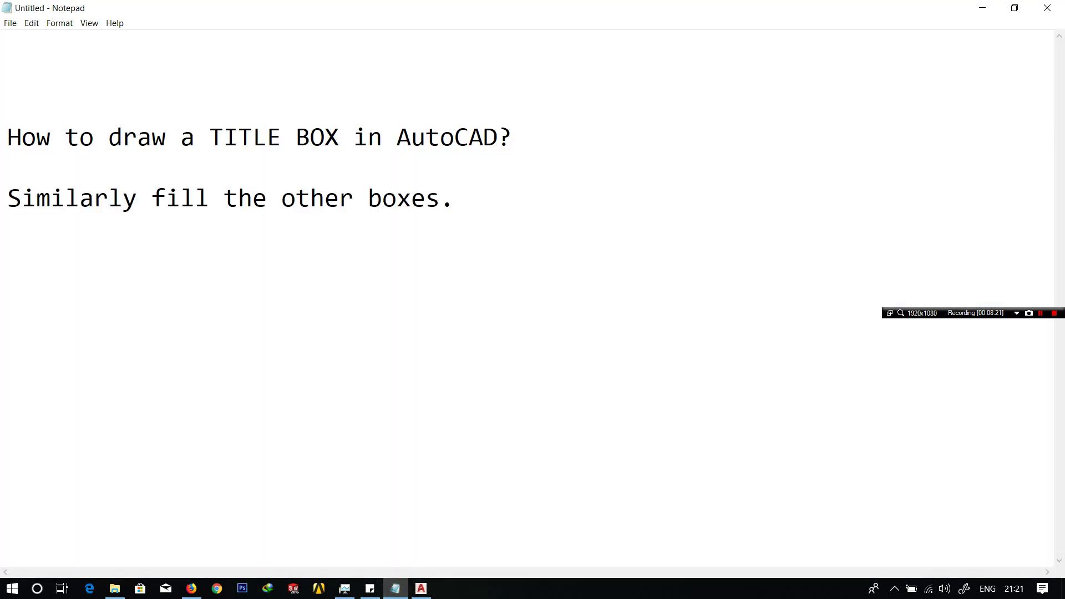
type("Thanks for wat")
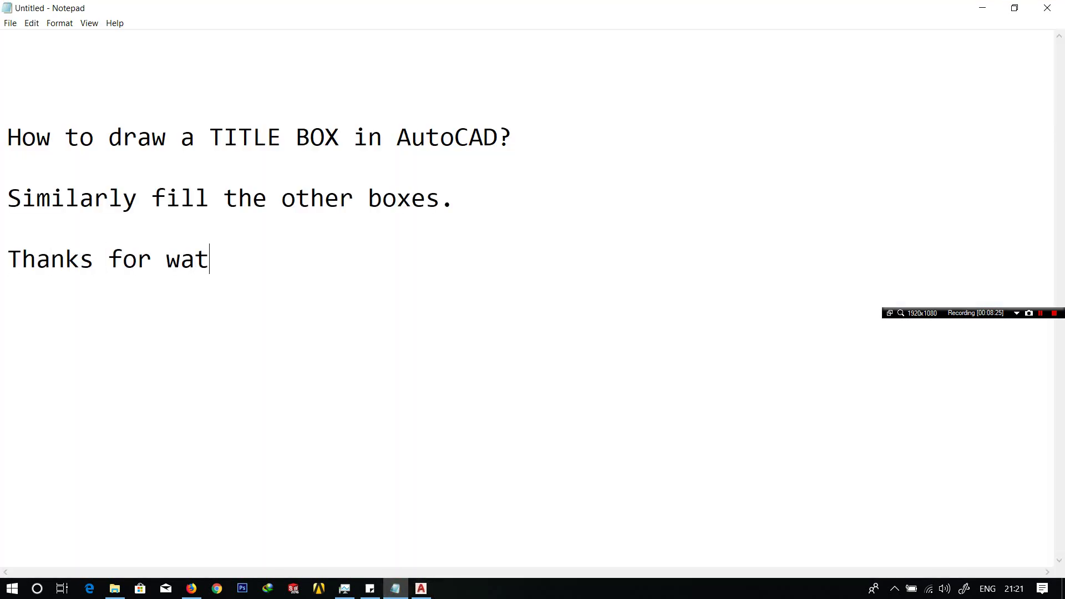
type("ching.")
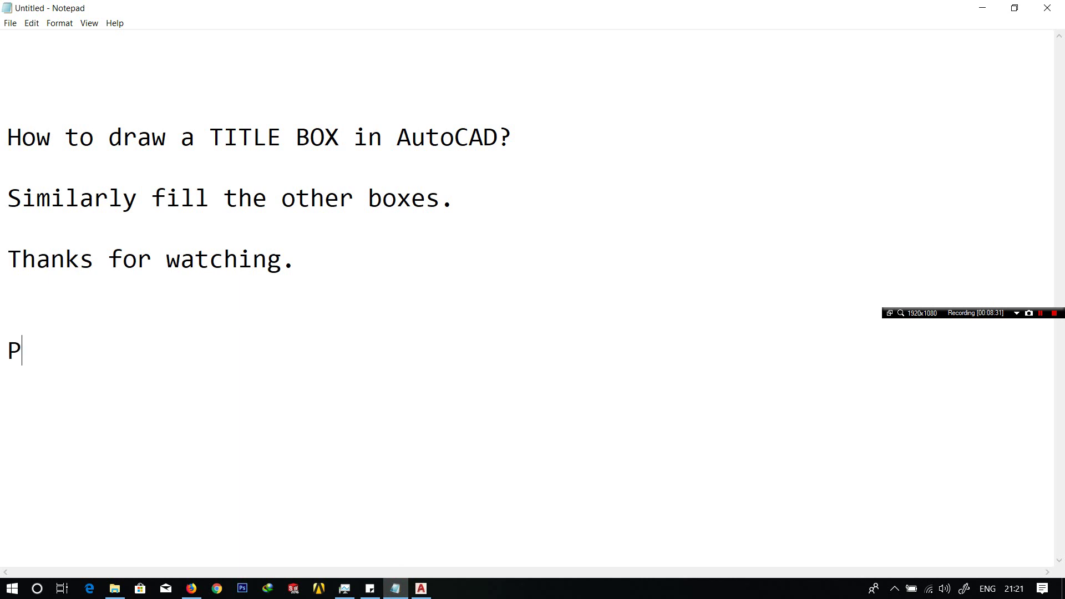
type("lease do L")
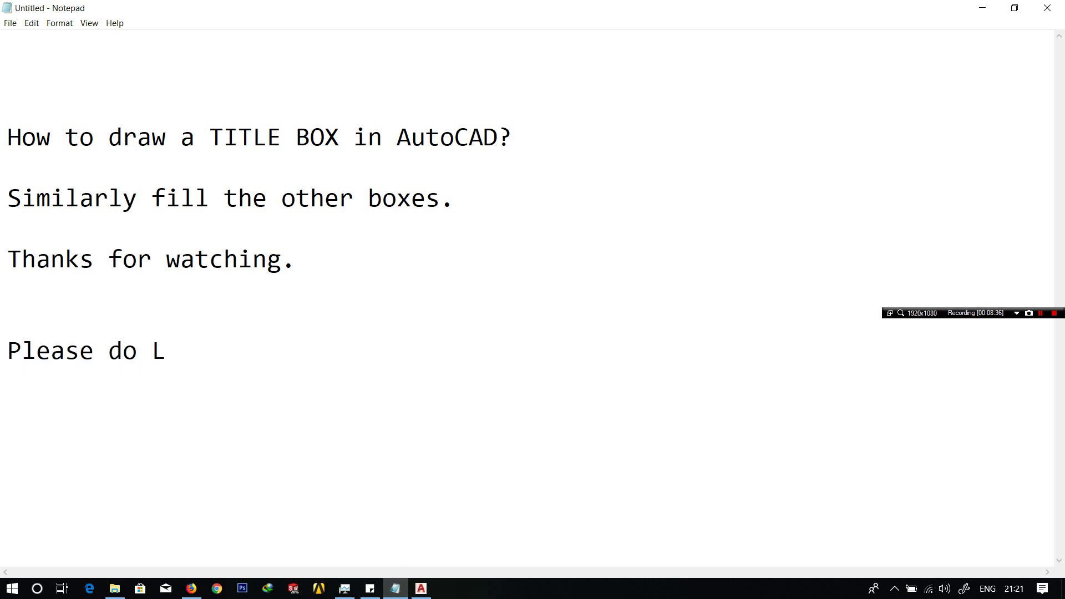
type("IKE - S")
type("HARE - SUBSCRIBE")
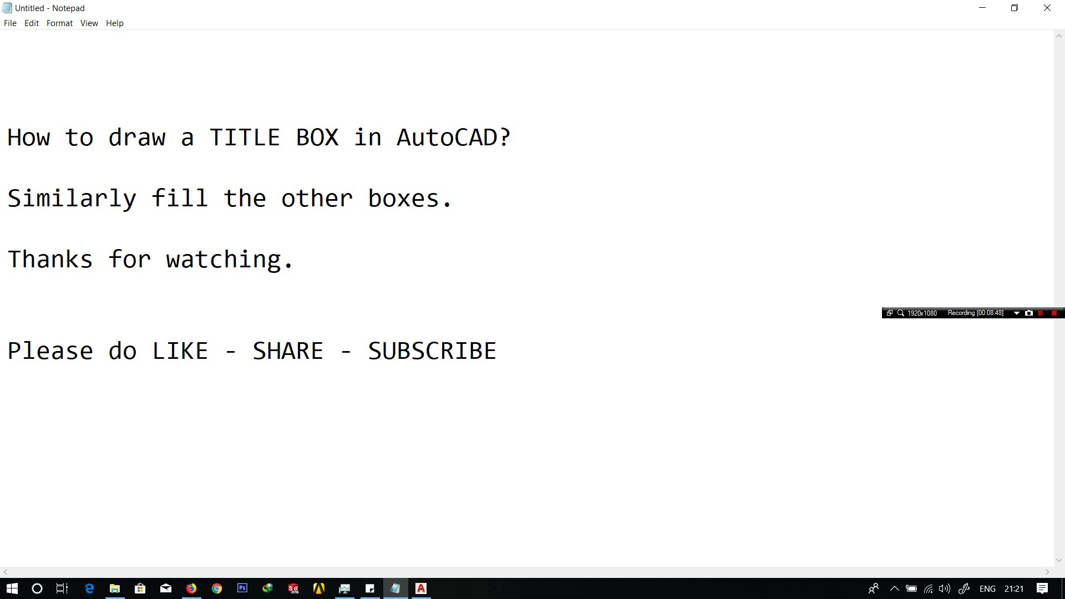
left_click_drag(500, 350, 152, 350)
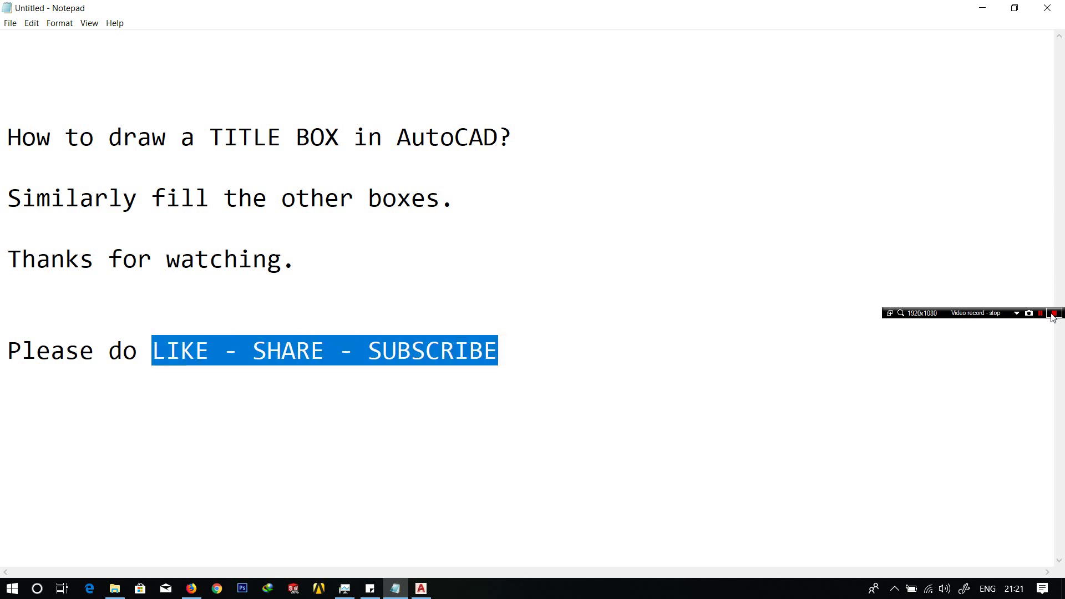